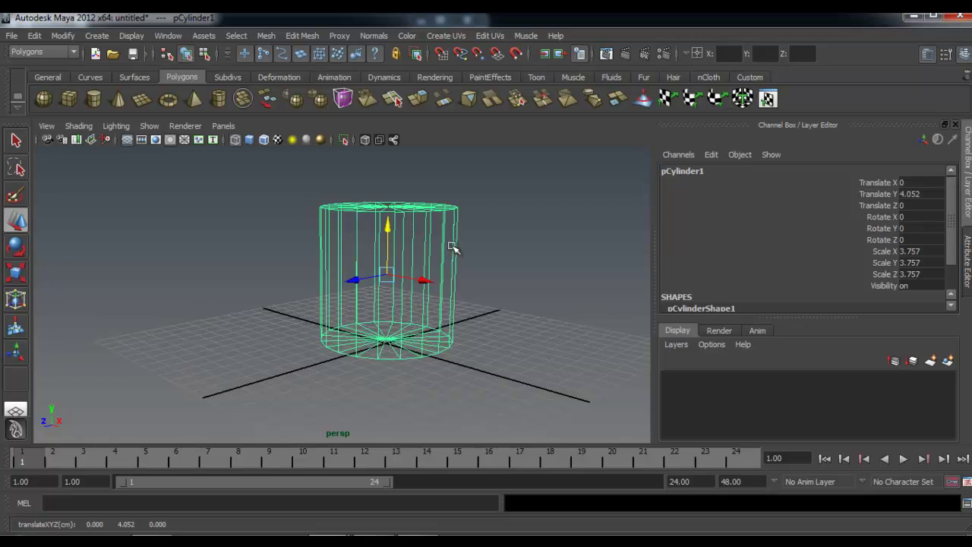
Step: Move the cylinder's pivot to the centre of its base and snap the base onto the grid origin
alt+drag(426, 252, 428, 247)
alt+right_drag(419, 249, 449, 253)
drag(362, 227, 361, 186)
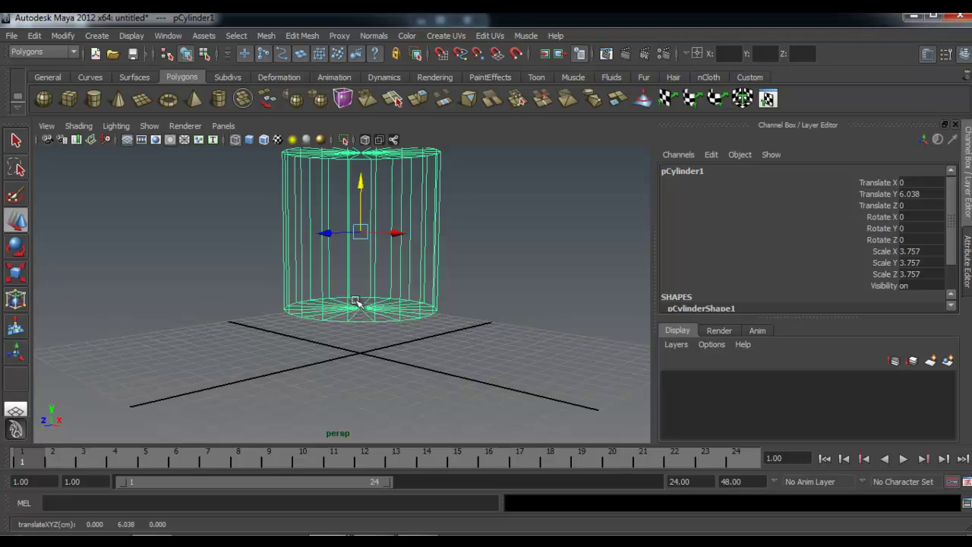
key(Insert)
key(Insert)
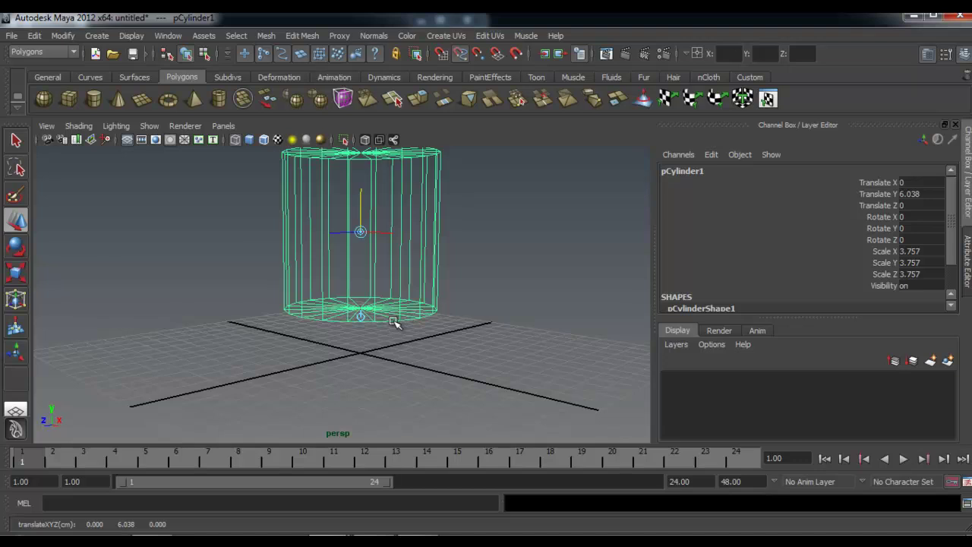
drag(360, 265, 370, 224)
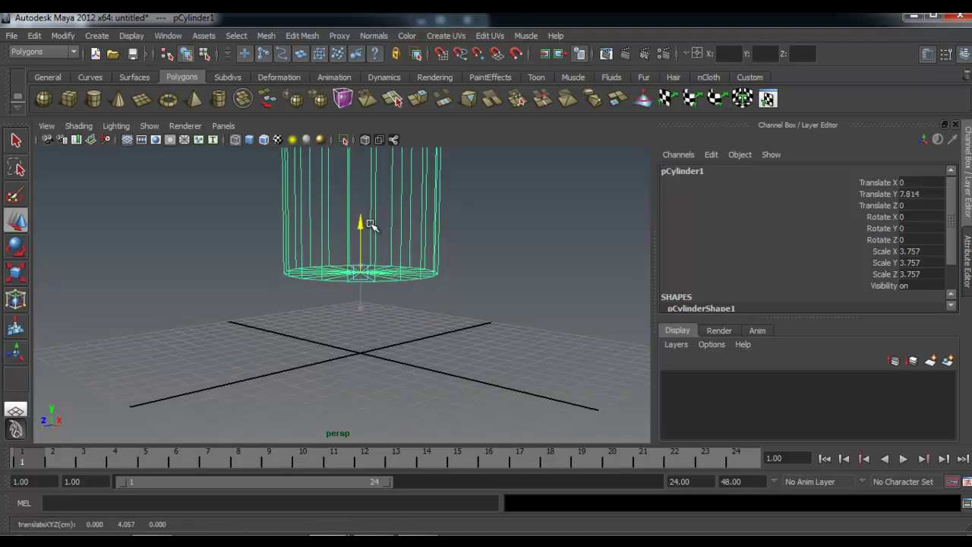
middle_drag(360, 354, 369, 353)
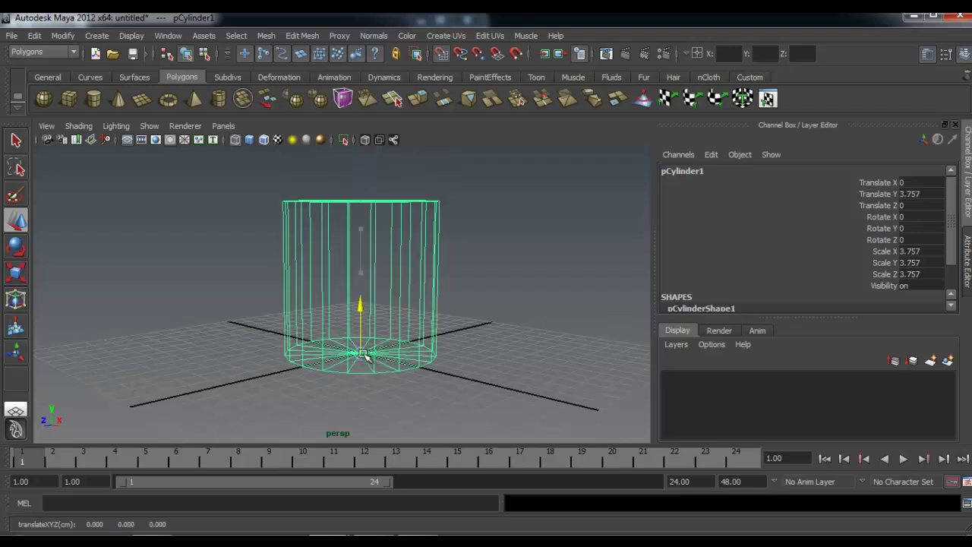
Step: Scale the cylinder uniformly from its base to about 5.22 on all axes
alt+drag(415, 353, 430, 374)
key(r)
drag(362, 350, 431, 263)
alt+middle_drag(432, 263, 433, 301)
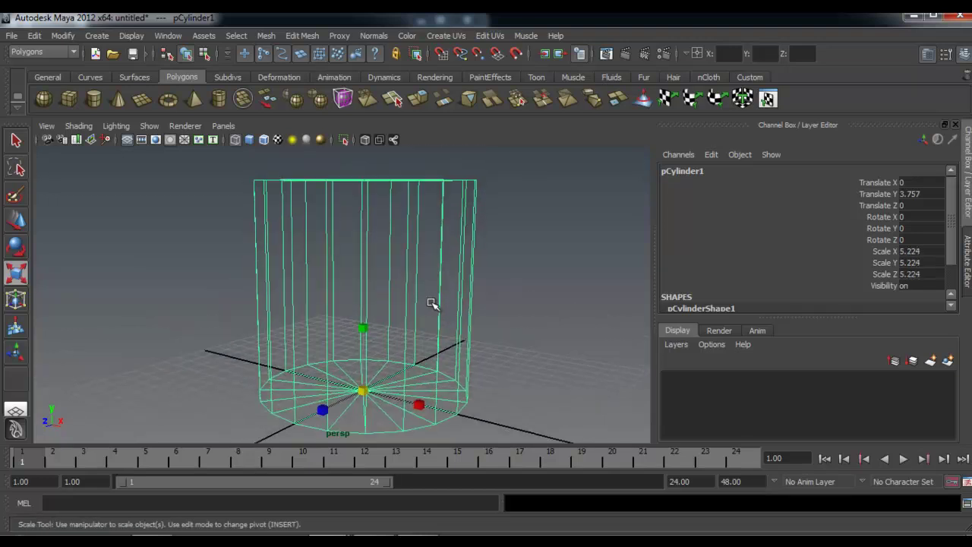
alt+right_drag(432, 301, 407, 291)
Step: Taper the cylinder by shrinking its top vertices and lowering them to a height of about 6.93, then return to object mode
right_drag(369, 198, 322, 197)
drag(211, 173, 550, 246)
alt+drag(389, 205, 282, 185)
key(w)
drag(361, 161, 364, 227)
right_drag(400, 298, 424, 273)
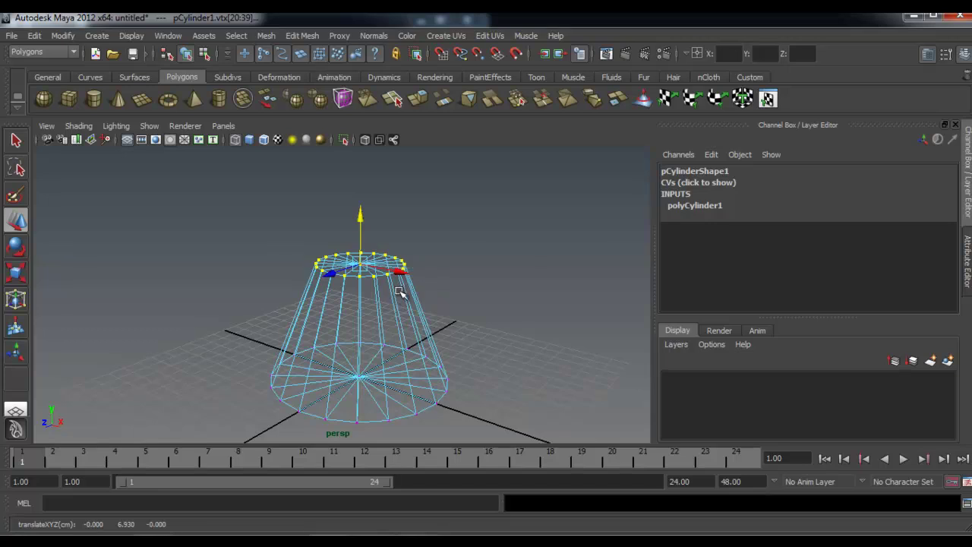
click(392, 293)
right_drag(393, 294, 452, 276)
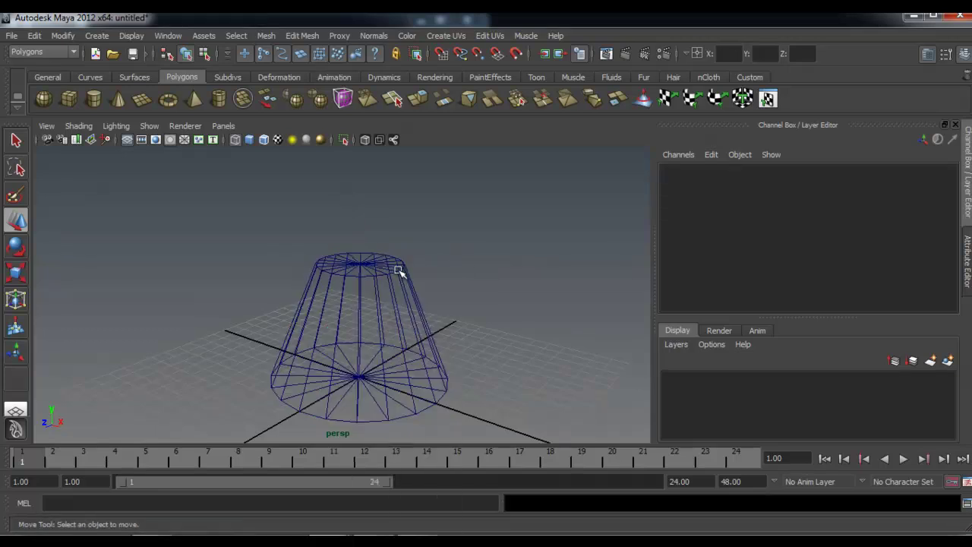
Step: Switch to shaded display, duplicate the tapered cylinder and move the copy along X to about 13.64
key(5)
alt+drag(419, 290, 358, 259)
click(383, 298)
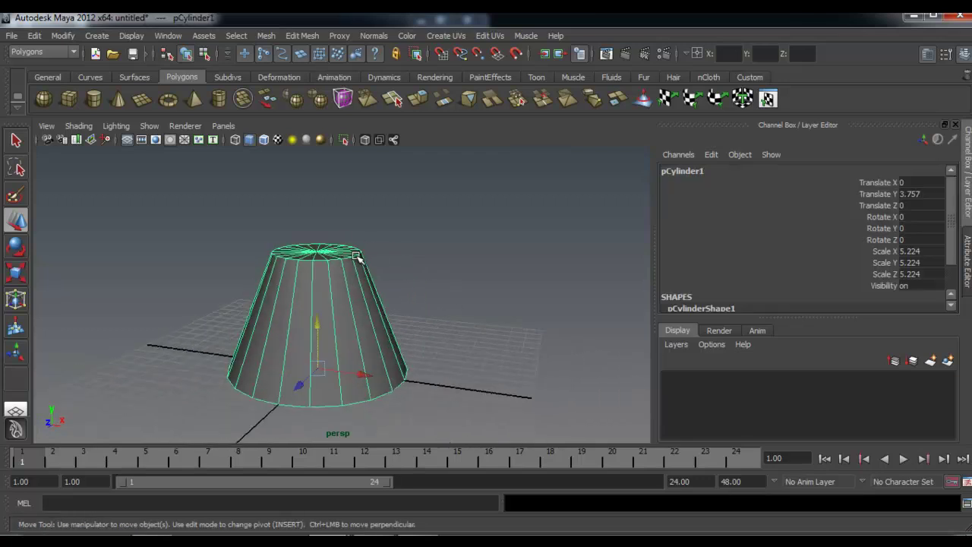
key(ctrl+d)
drag(362, 373, 620, 438)
Step: Delete the top and bottom cap faces of the original tapered cylinder, leaving only its side wall, and return to object mode
click(377, 315)
alt+drag(357, 306, 339, 289)
right_drag(340, 288, 346, 318)
alt+drag(338, 284, 374, 265)
mouse_move(375, 266)
alt+mouse_down()
mouse_move(388, 292)
mouse_move(384, 282)
alt+mouse_up()
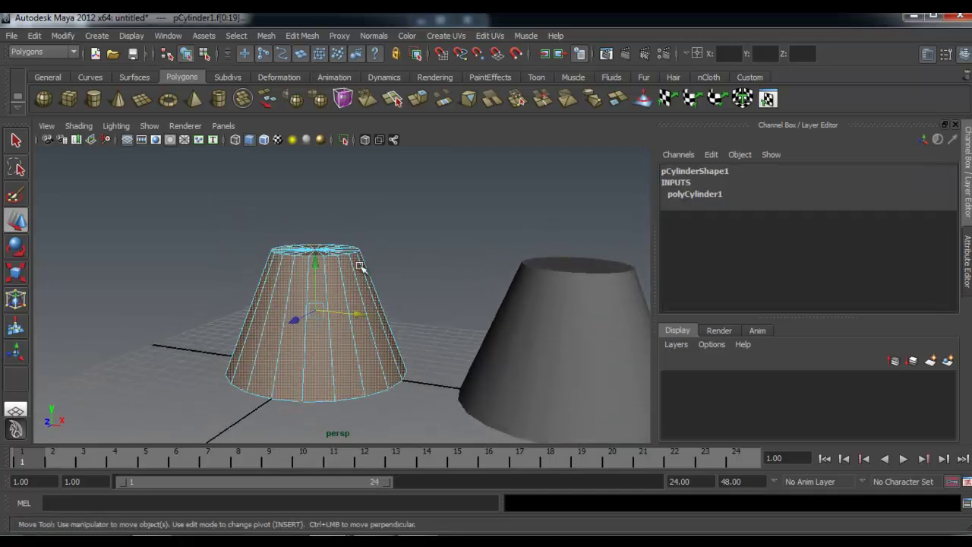
shift+drag(372, 249, 387, 268)
alt+drag(415, 278, 413, 256)
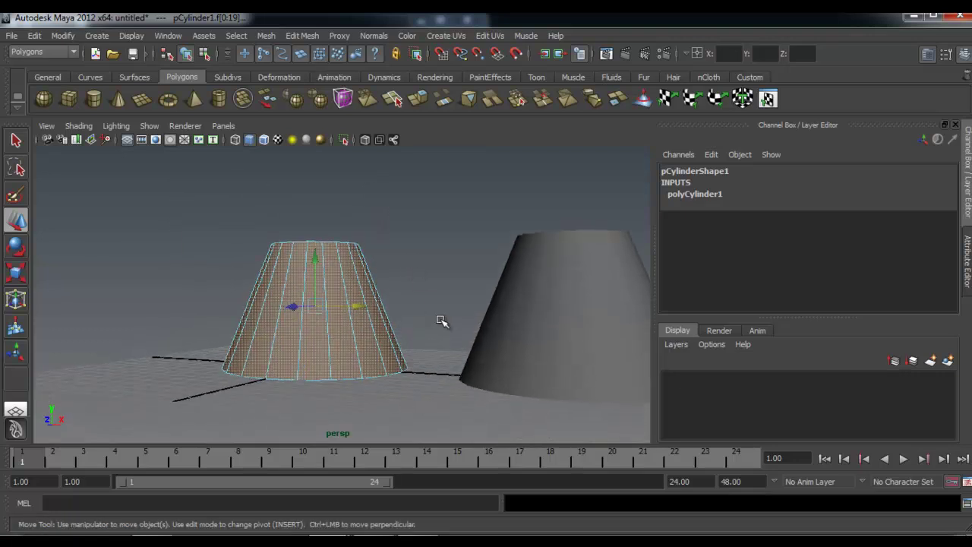
ctrl+drag(181, 402, 183, 404)
alt+drag(408, 380, 395, 289)
key(Delete)
right_drag(352, 283, 395, 266)
alt+drag(414, 215, 443, 281)
alt+middle_drag(444, 282, 351, 265)
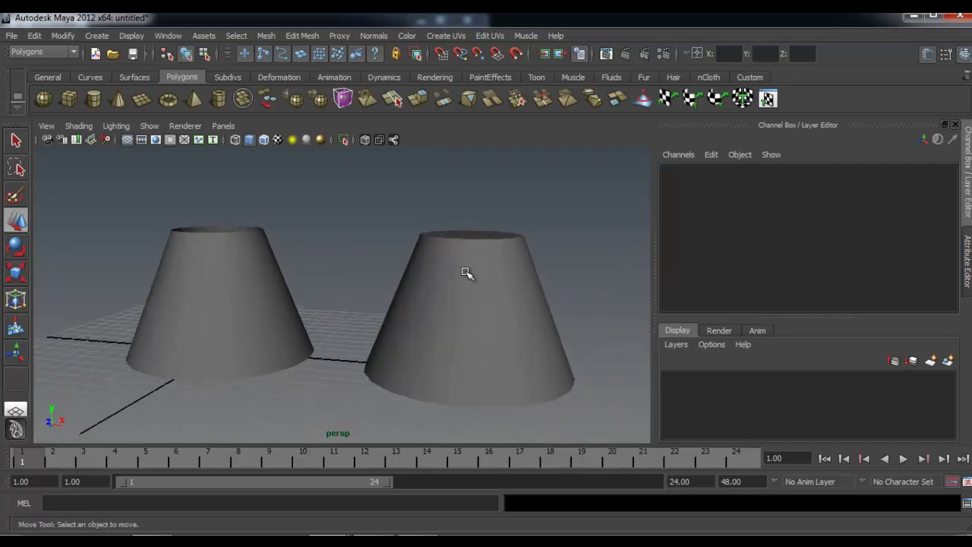
Step: Check the duplicated tapered cylinder's channels for editable construction inputs
click(464, 273)
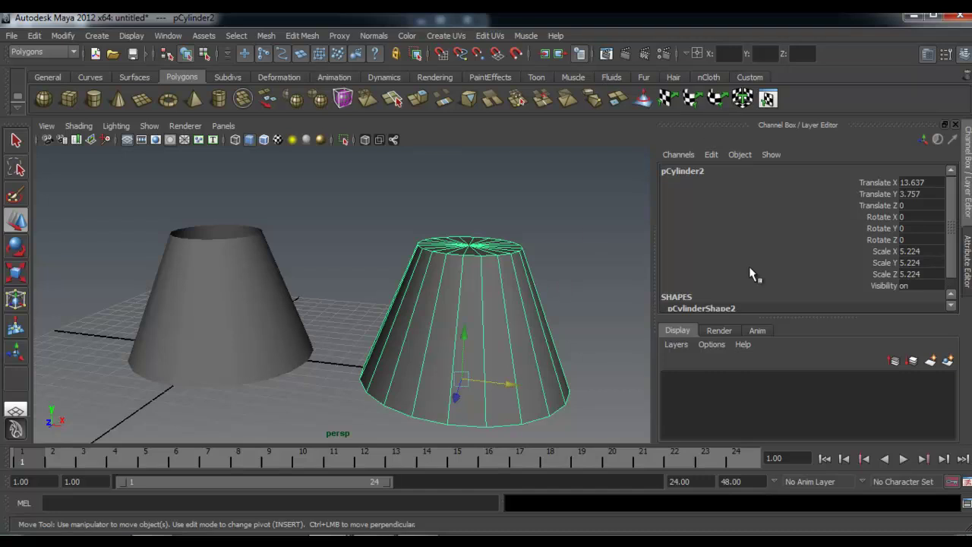
scroll(788, 263, down, 1)
click(555, 227)
click(483, 267)
double_click(728, 294)
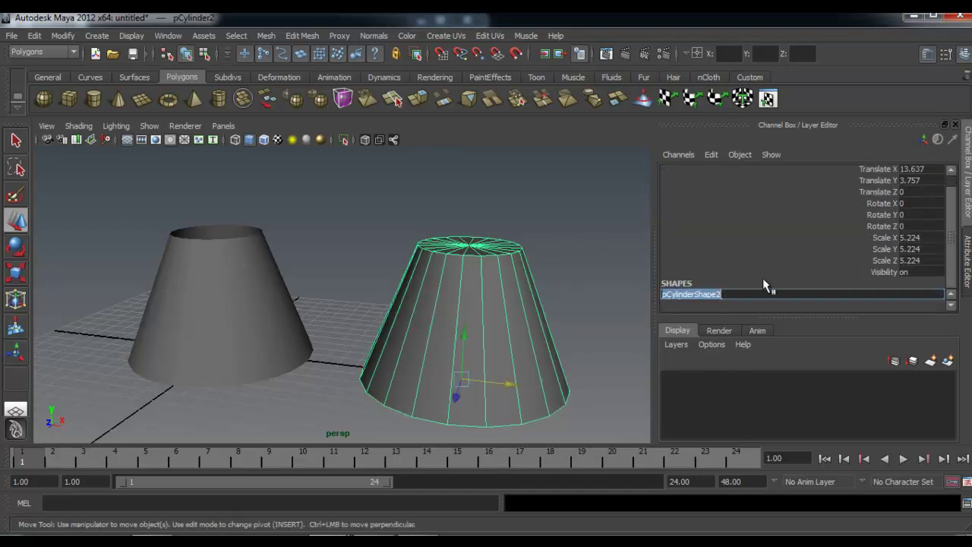
click(539, 213)
click(501, 245)
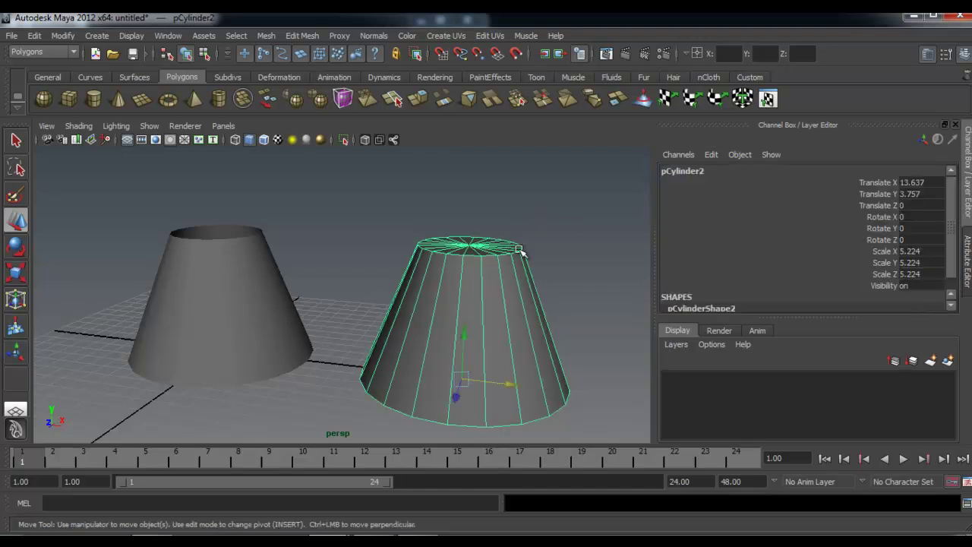
alt+drag(519, 247, 519, 265)
alt+middle_drag(519, 265, 462, 260)
mouse_move(462, 260)
alt+mouse_down()
mouse_move(466, 300)
mouse_move(463, 272)
alt+mouse_up()
Step: Delete the duplicated tapered cylinder
click(462, 269)
click(464, 269)
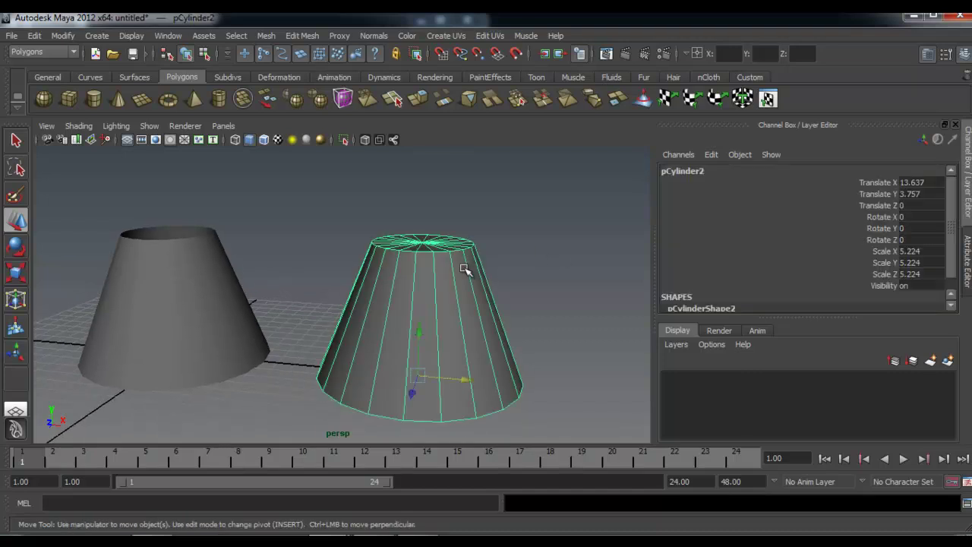
key(Delete)
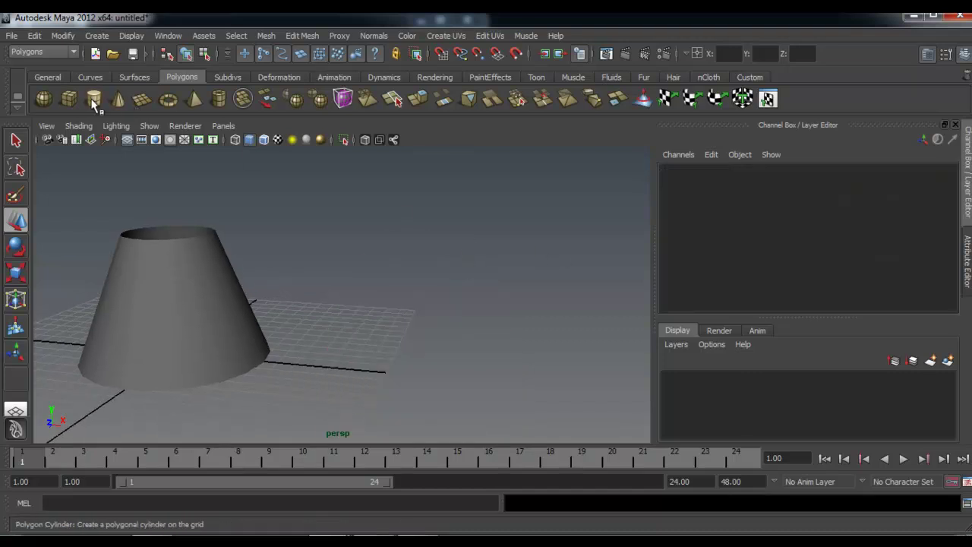
Step: Create a new polygon cylinder, scale it uniformly to about 6.77 and move it along X to about 14.29
click(94, 100)
alt+middle_drag(313, 346, 349, 353)
key(r)
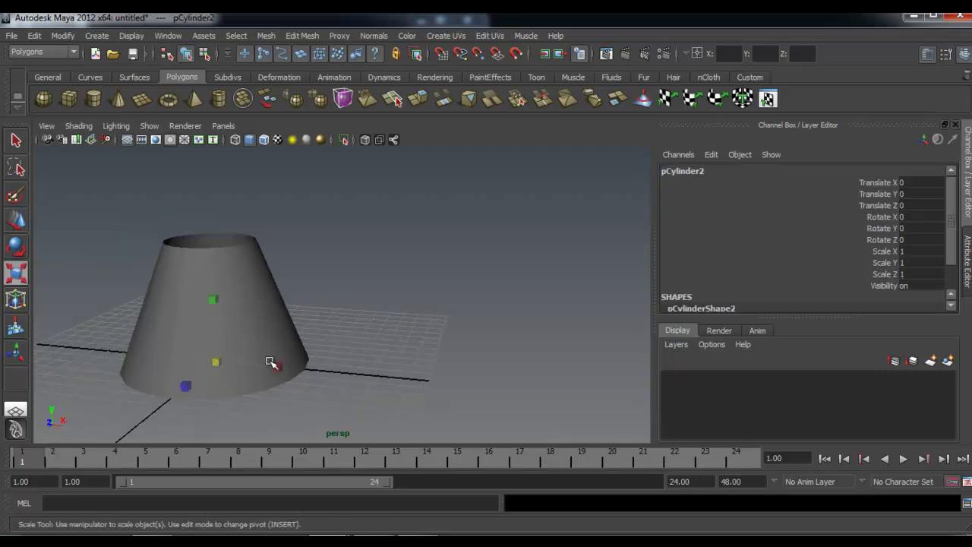
drag(218, 362, 360, 289)
key(w)
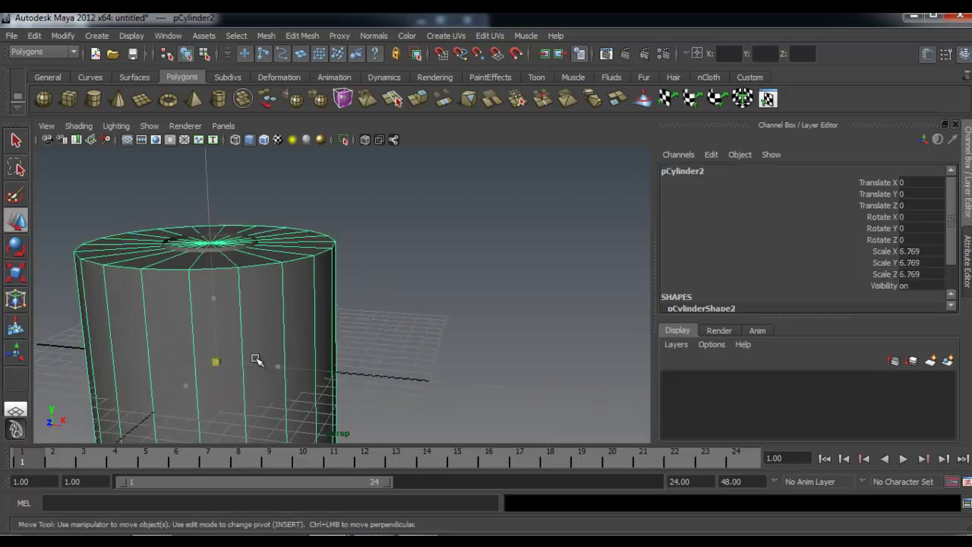
drag(263, 358, 530, 366)
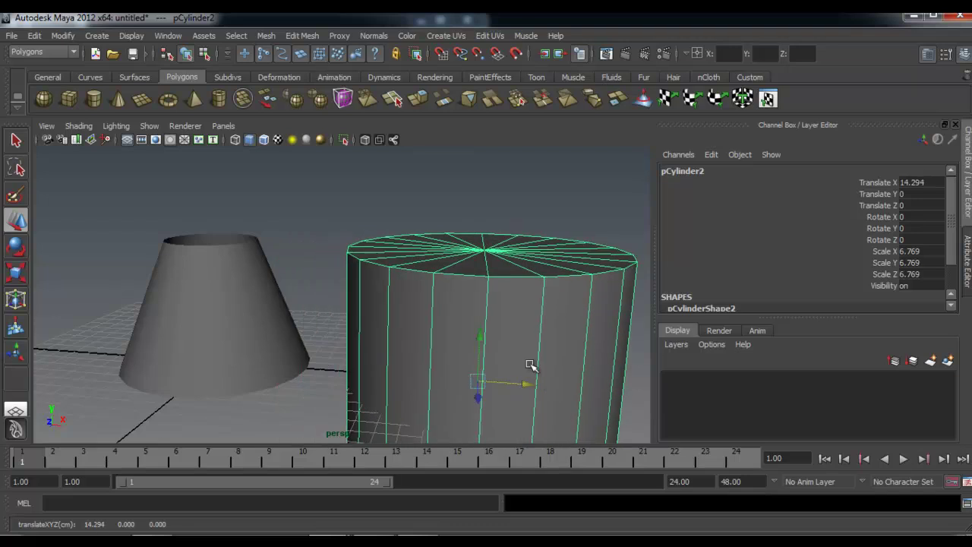
Step: Expand the new cylinder's polyCylinder2 construction inputs to show its subdivision attributes
alt+middle_drag(581, 341, 489, 304)
alt+drag(489, 304, 506, 311)
scroll(870, 252, down, 1)
click(725, 295)
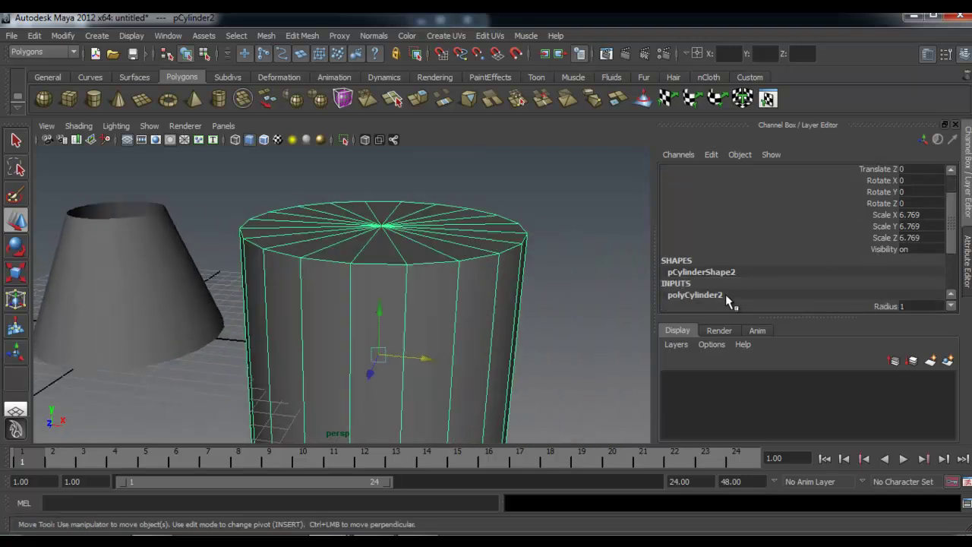
click(963, 254)
click(966, 214)
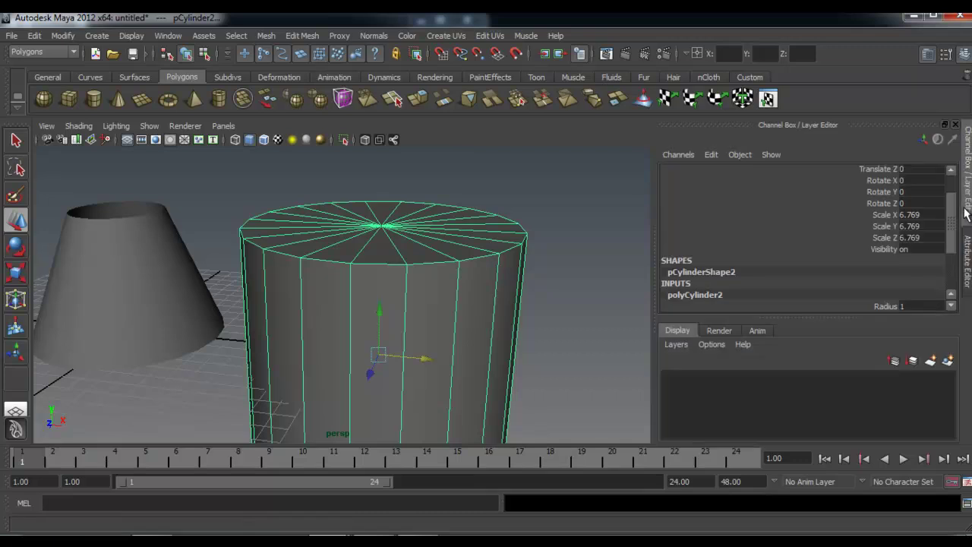
scroll(790, 268, down, 2)
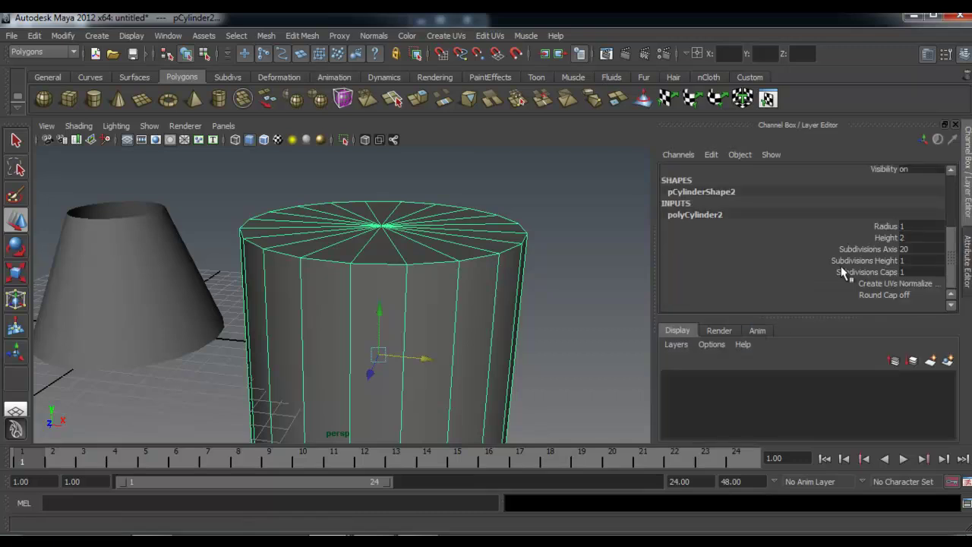
alt+drag(418, 269, 417, 276)
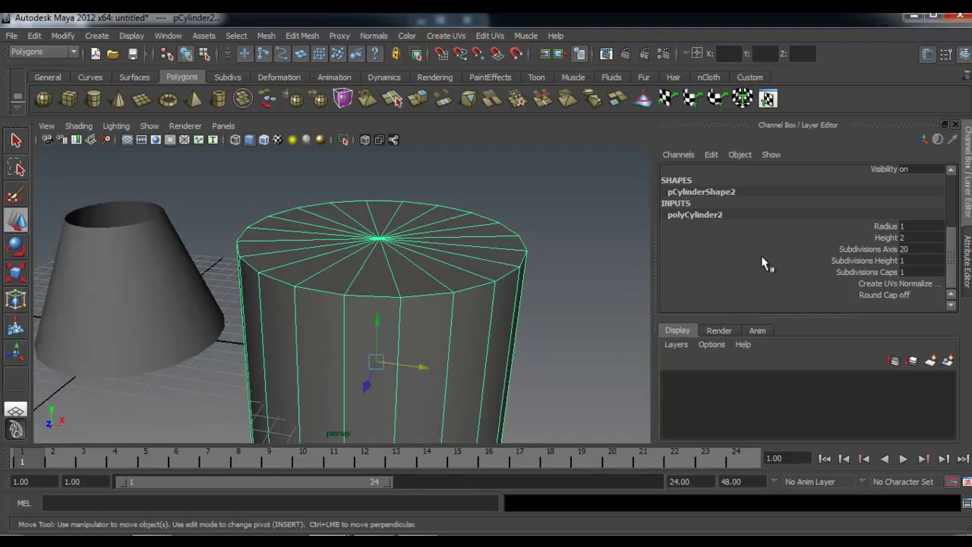
Step: Set the new cylinder's Subdivisions Axis to 100
click(824, 250)
middle_drag(506, 212, 798, 217)
alt+drag(492, 209, 487, 220)
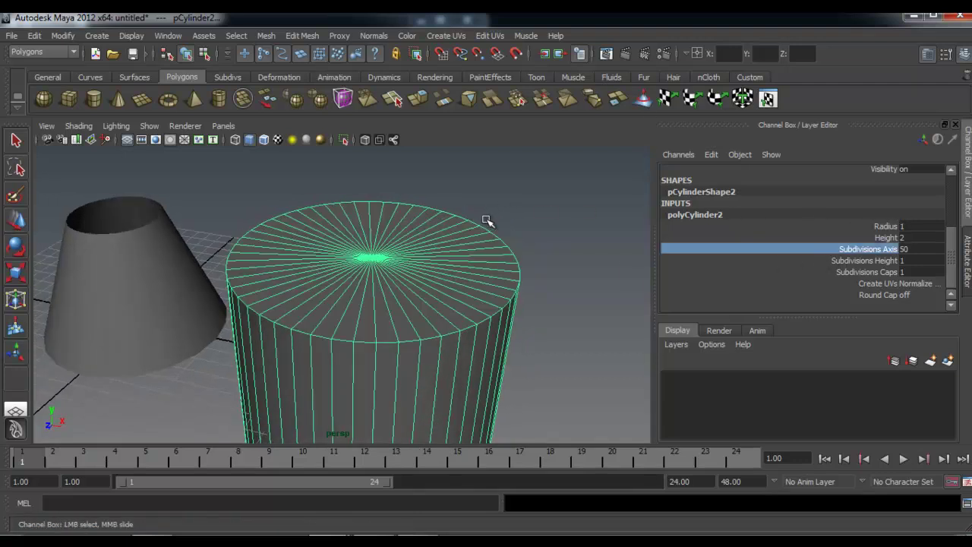
click(915, 248)
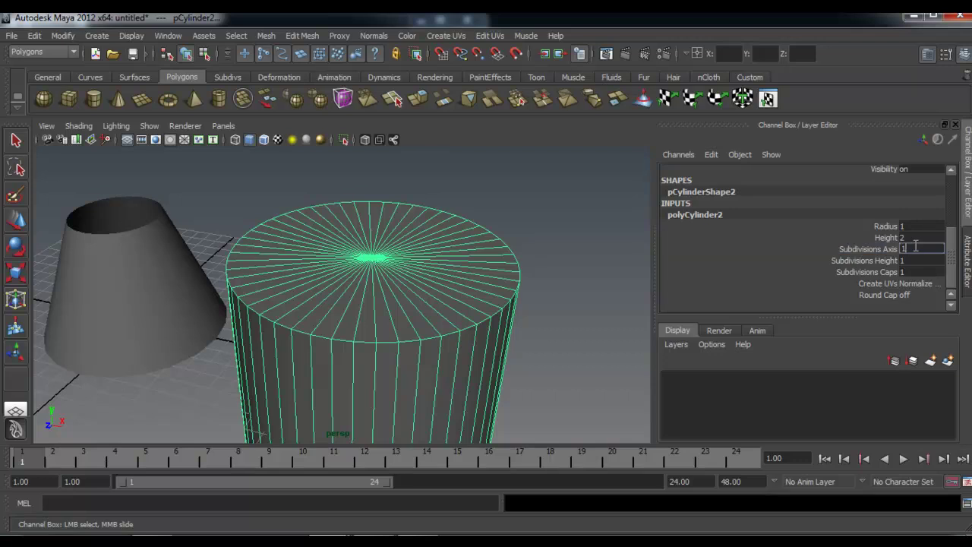
key(Return)
Step: Set the new cylinder's Subdivisions Caps to 50
click(882, 261)
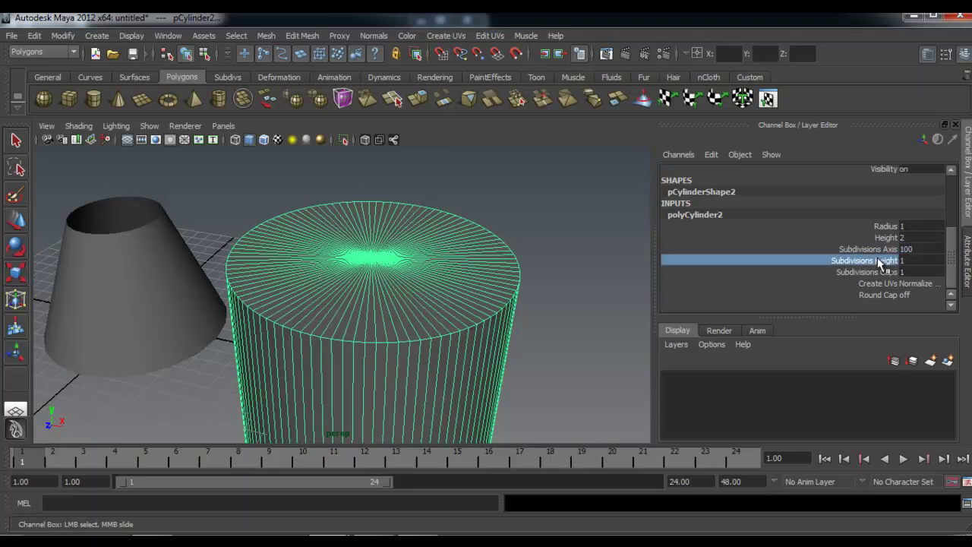
middle_drag(544, 255, 469, 263)
click(866, 272)
middle_drag(573, 250, 664, 244)
click(924, 269)
text(3)
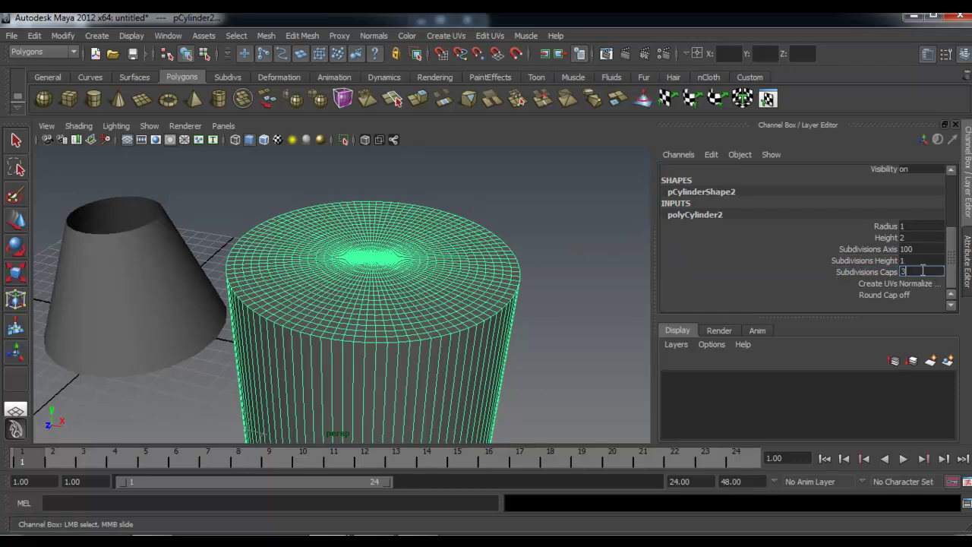
text(0)
key(Return)
alt+drag(445, 253, 519, 242)
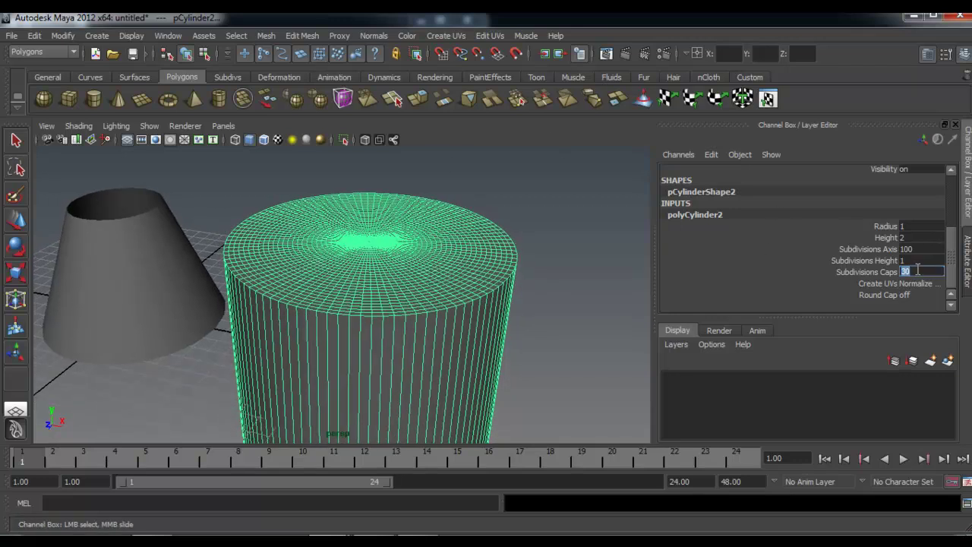
key(Return)
Step: Delete the side and bottom faces of the new cylinder, keeping only its top cap
alt+drag(508, 253, 391, 247)
alt+middle_drag(458, 293, 393, 276)
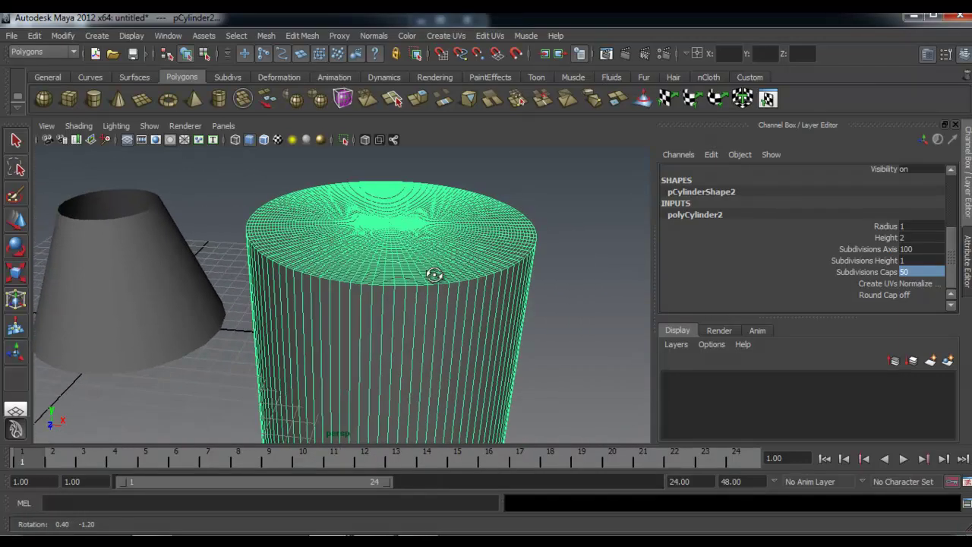
alt+drag(436, 275, 458, 250)
alt+middle_drag(460, 250, 485, 267)
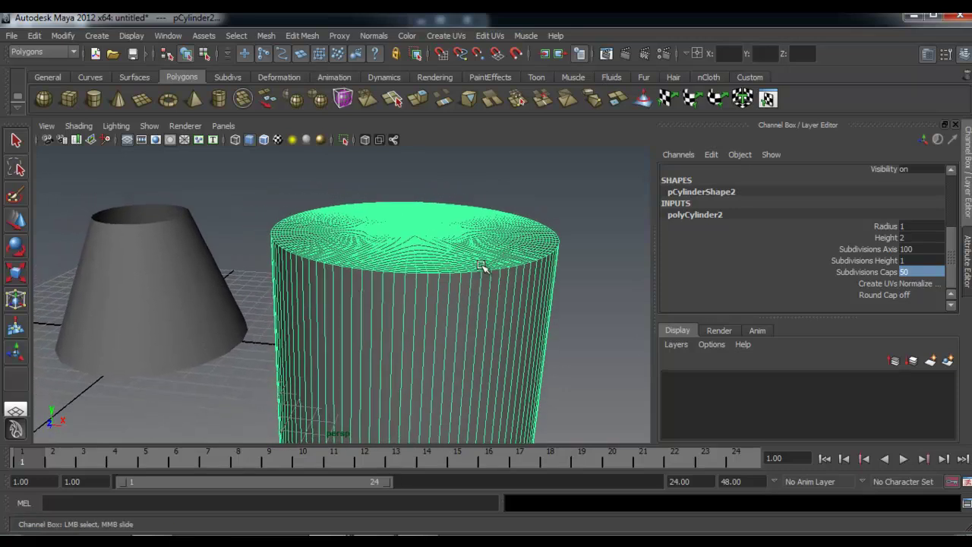
alt+drag(485, 267, 473, 253)
alt+right_drag(474, 252, 364, 272)
alt+middle_drag(364, 272, 375, 251)
alt+drag(375, 251, 394, 249)
right_drag(423, 264, 422, 292)
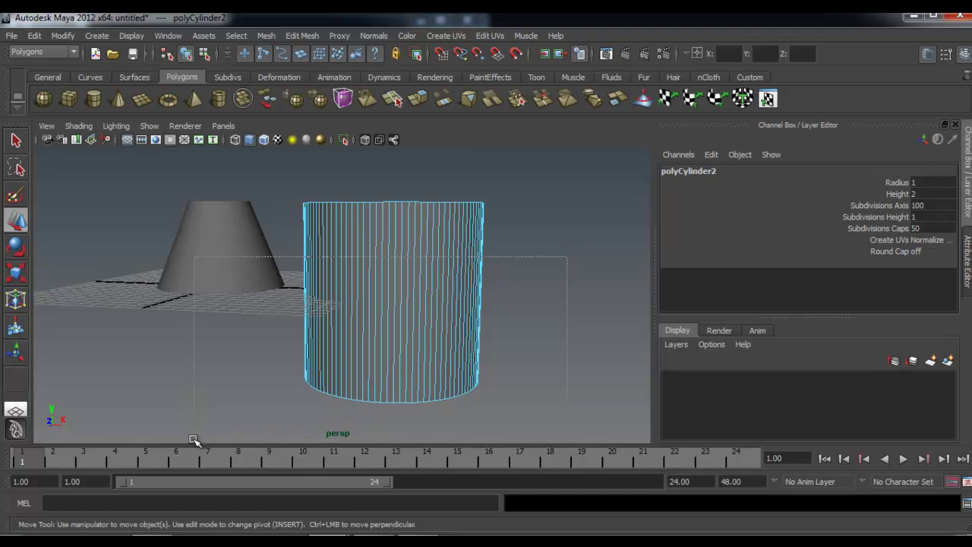
drag(193, 439, 193, 440)
alt+drag(407, 352, 411, 355)
key(Delete)
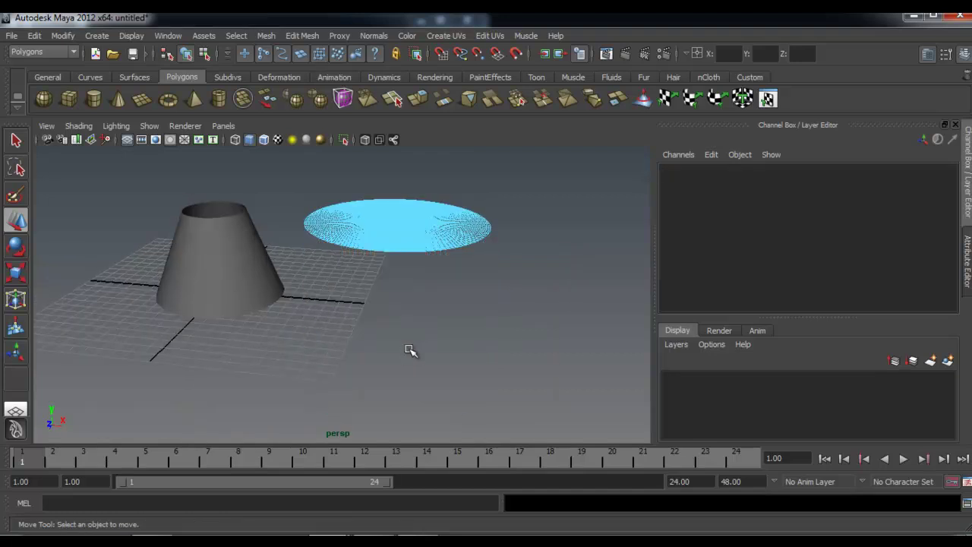
Step: Return to object mode, select the remaining disc and center its pivot
key(q)
right_drag(393, 234, 470, 184)
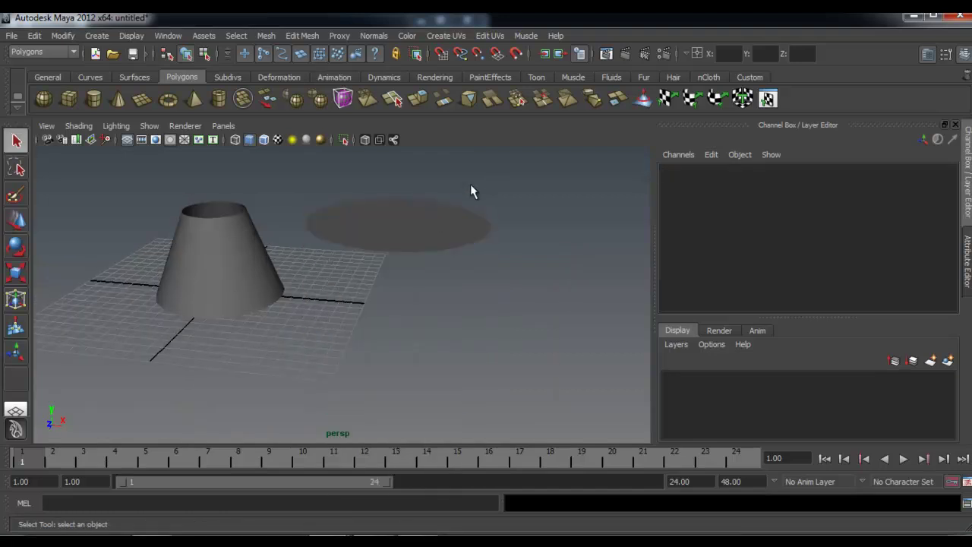
click(404, 240)
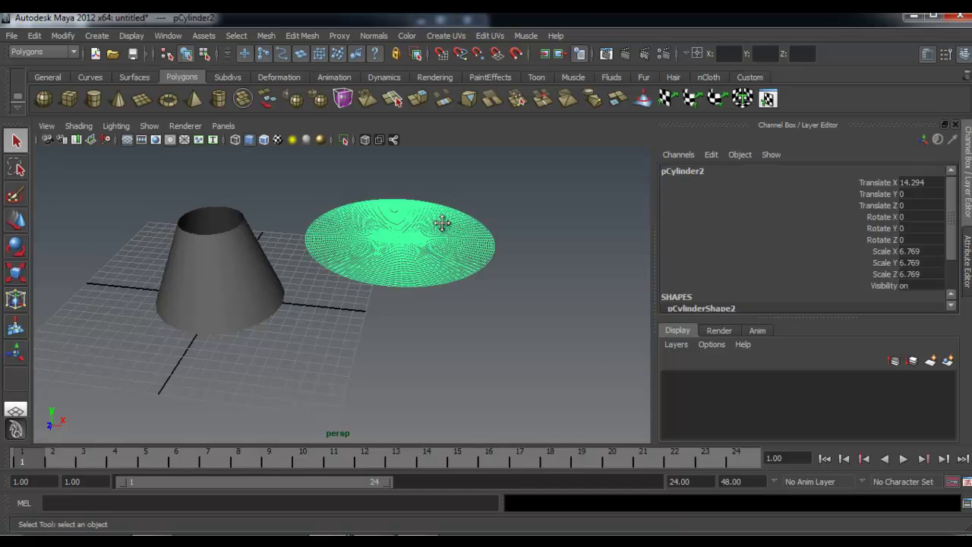
click(74, 34)
click(106, 169)
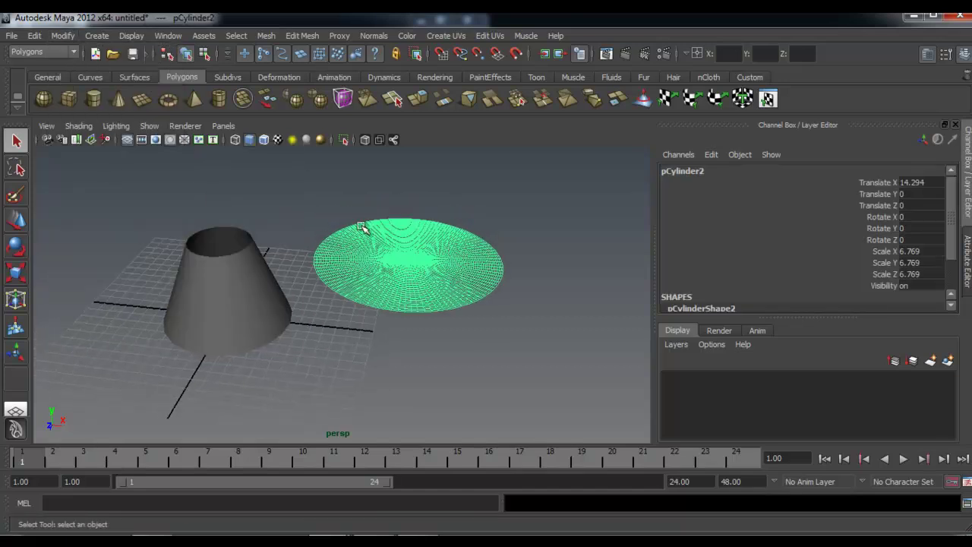
Step: Move the disc along X and snap it to the grid center at Translate X 0, above the tapered body
key(w)
alt+right_drag(353, 267, 518, 271)
alt+middle_drag(373, 246, 422, 263)
drag(563, 246, 501, 246)
alt+middle_drag(447, 258, 489, 239)
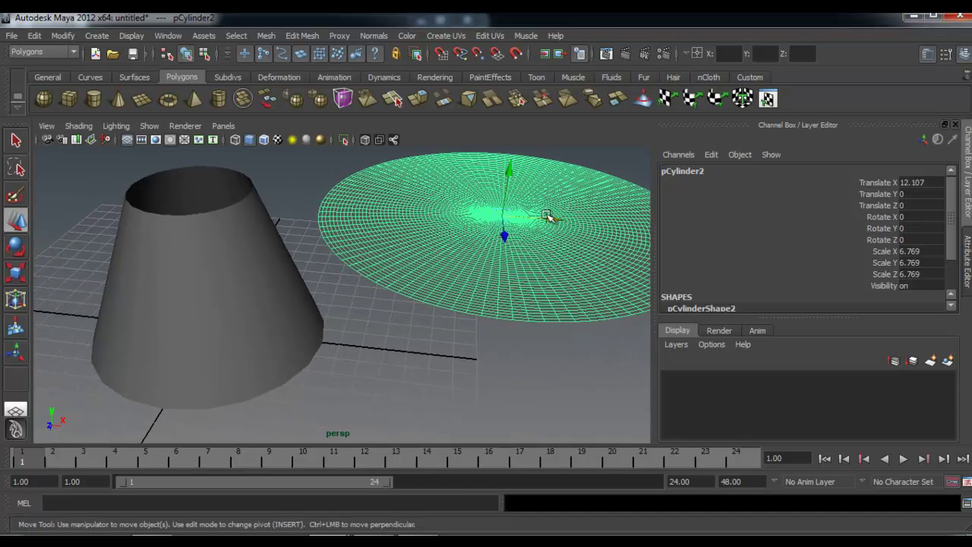
drag(547, 220, 500, 220)
alt+middle_drag(263, 232, 308, 234)
drag(546, 221, 518, 216)
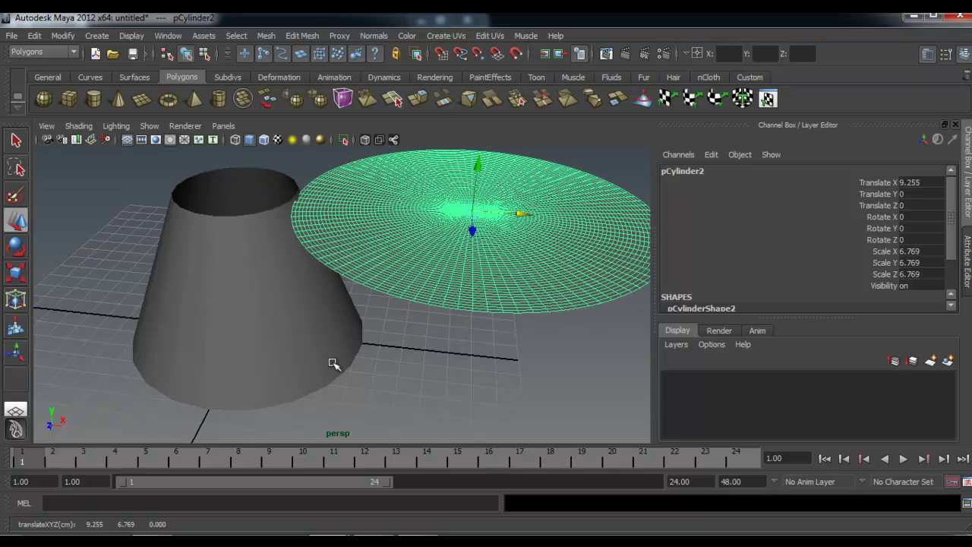
middle_drag(202, 423, 200, 428)
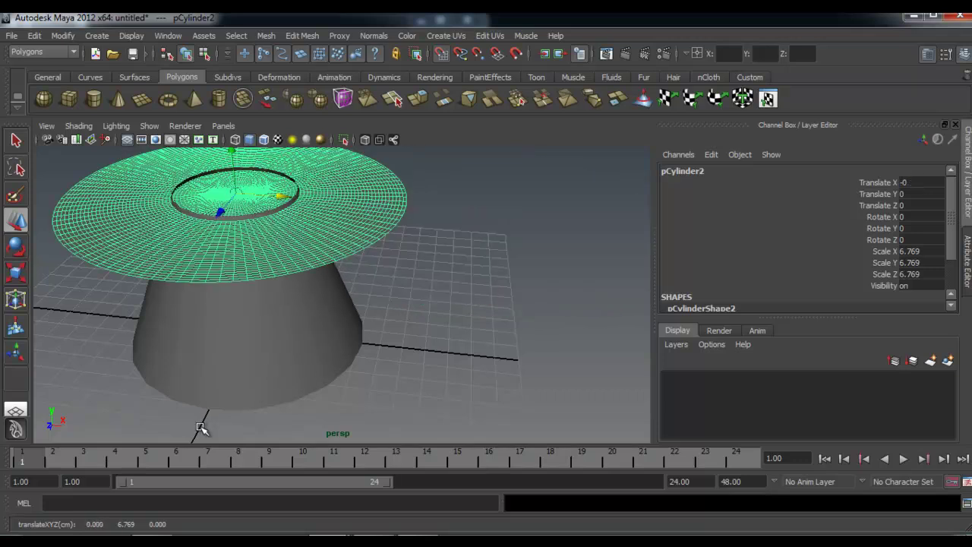
Step: Nudge the disc slightly down and scale it up uniformly to about 33.4
alt+middle_drag(298, 236, 323, 267)
drag(261, 182, 262, 188)
key(r)
drag(265, 230, 453, 216)
alt+drag(372, 259, 362, 237)
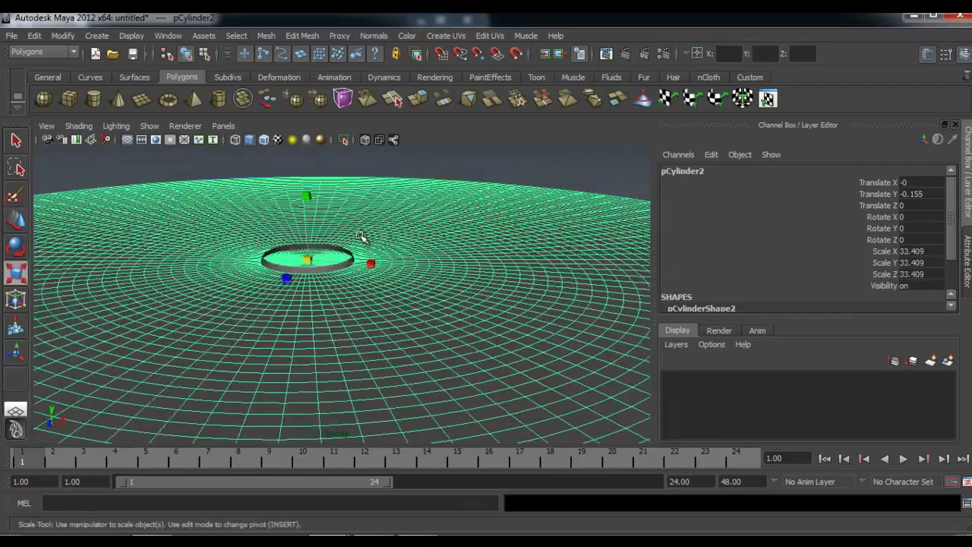
Step: Lower the disc to the base of the tapered body, at about Translate Y -6.4
key(w)
drag(307, 210, 311, 335)
alt+middle_drag(312, 336, 334, 225)
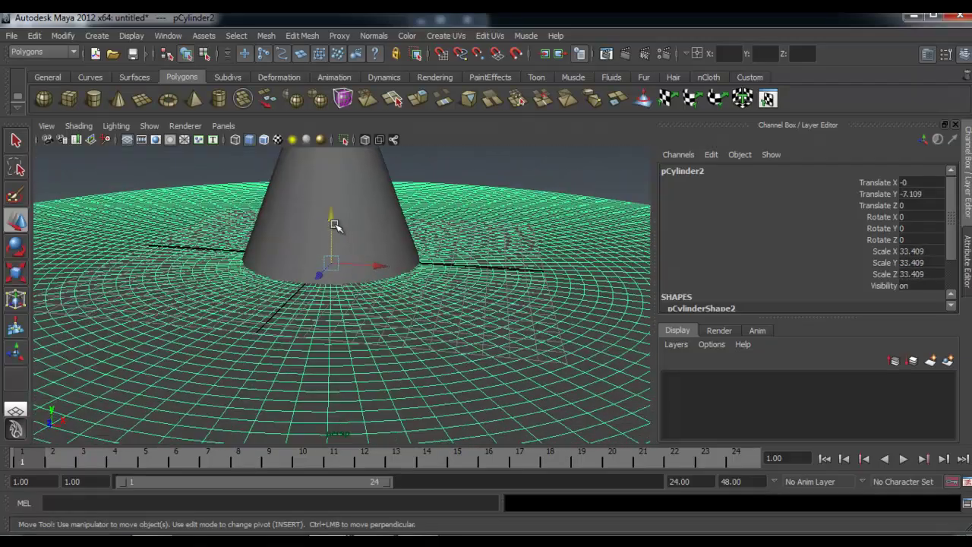
drag(329, 214, 333, 240)
alt+right_drag(332, 240, 227, 235)
alt+drag(351, 208, 326, 179)
Step: Switch to the Animation toolset and add a Lattice deformer to the disc
click(269, 37)
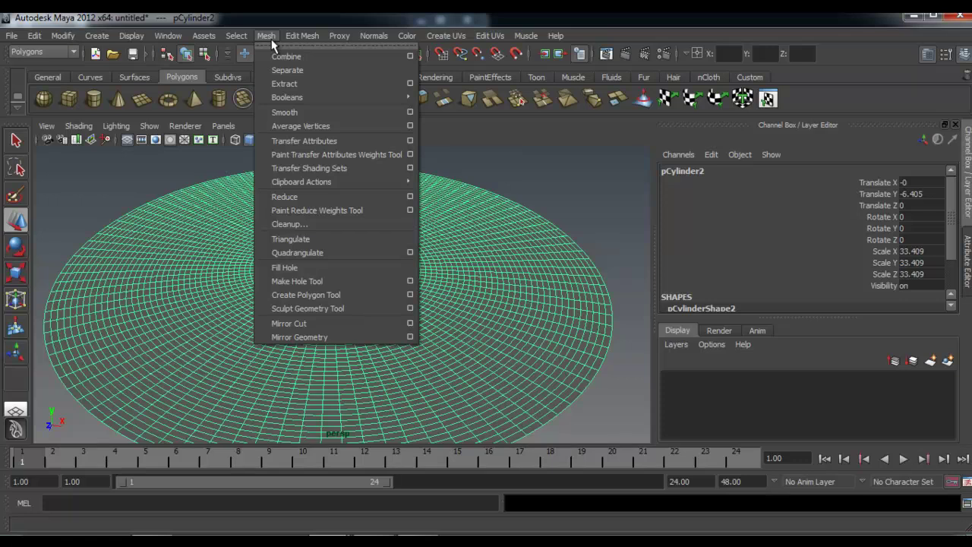
mouse_move(310, 35)
click(35, 51)
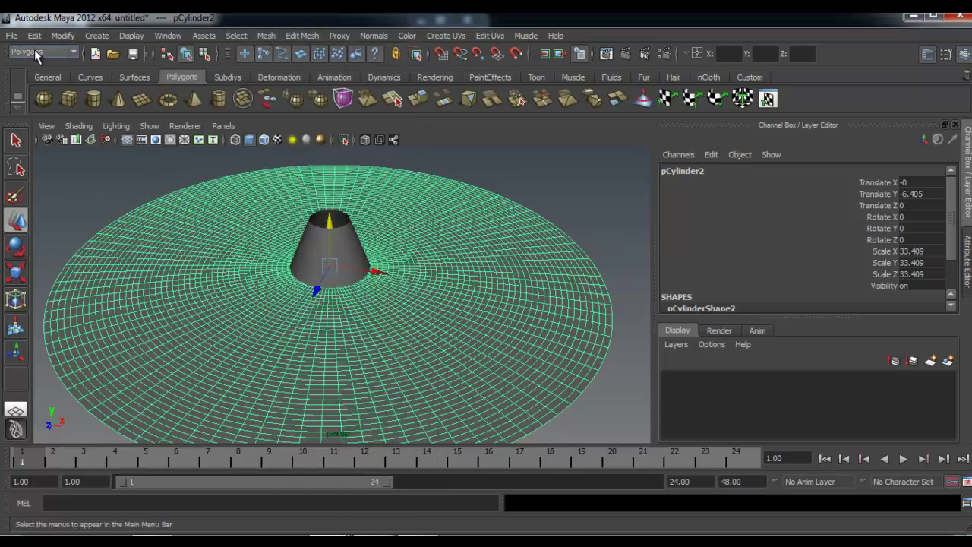
click(35, 51)
click(41, 65)
click(43, 54)
click(44, 66)
click(430, 38)
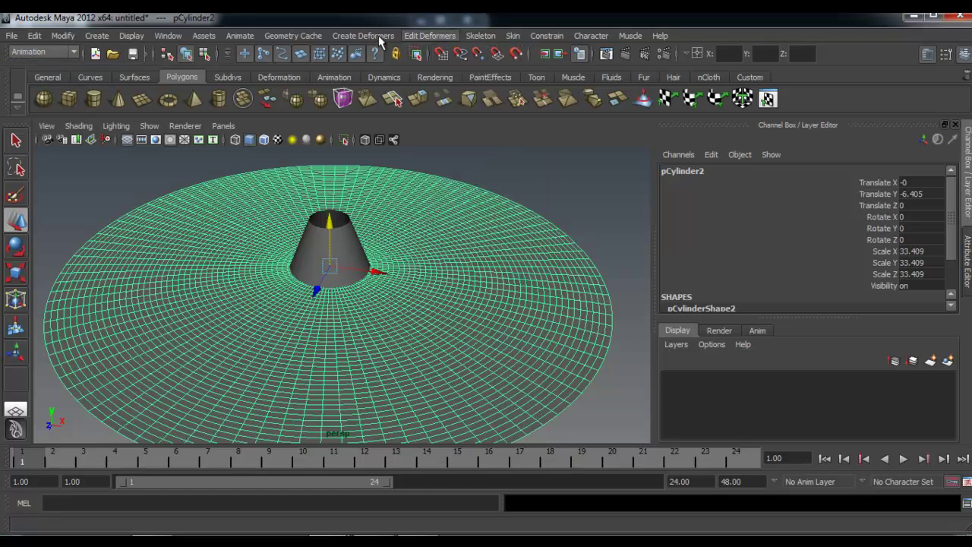
mouse_move(374, 36)
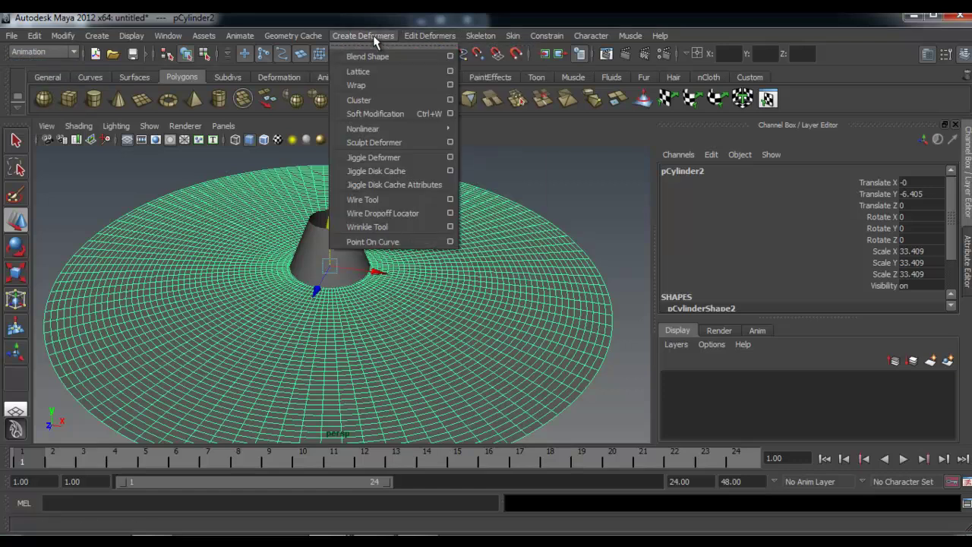
click(384, 71)
alt+drag(506, 180, 575, 195)
Step: Set the lattice's S Divisions and U Divisions to 20
scroll(870, 265, down, 3)
click(914, 253)
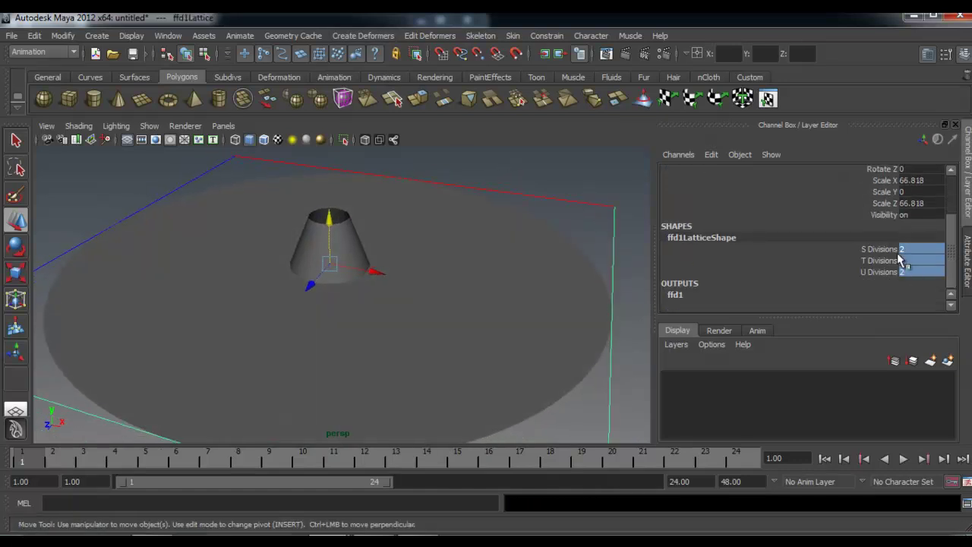
click(891, 251)
middle_drag(513, 171, 649, 184)
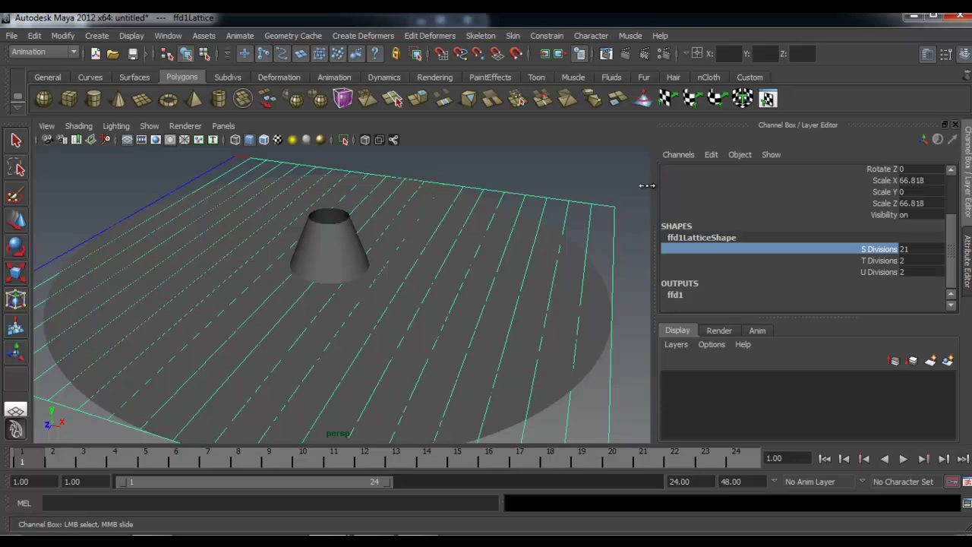
click(843, 271)
middle_drag(572, 186, 703, 188)
alt+drag(569, 195, 536, 198)
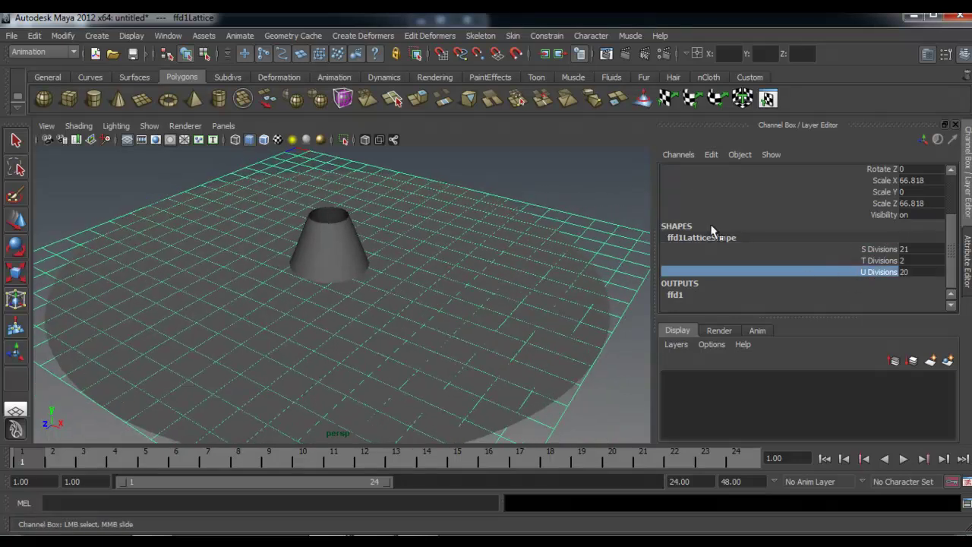
click(933, 250)
text(20)
key(Return)
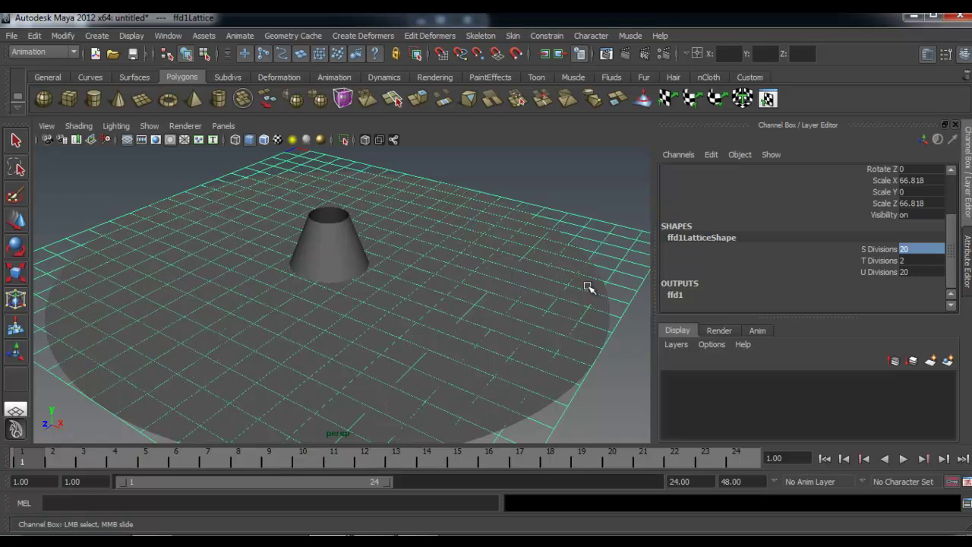
alt+drag(448, 196, 558, 199)
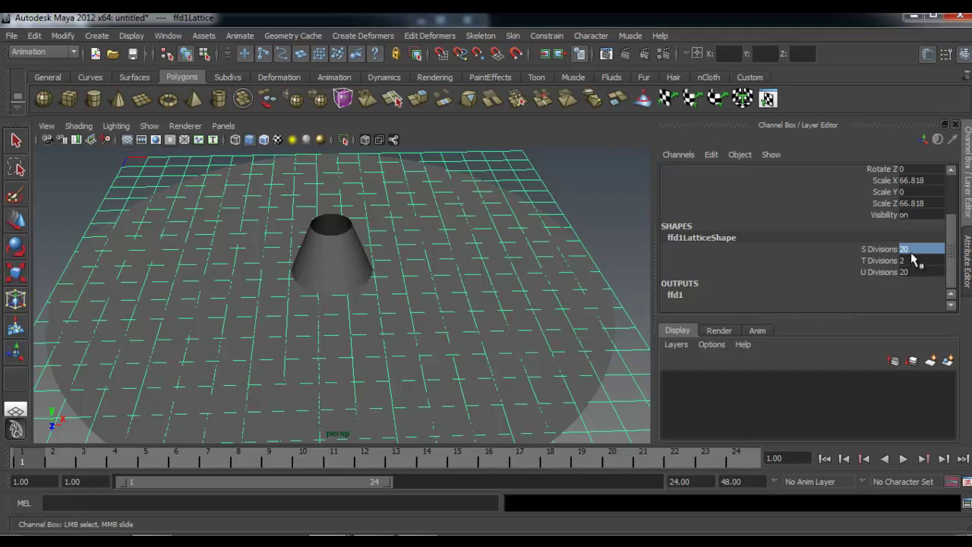
Step: Set the lattice's S Divisions and U Divisions to 40
text(40)
key(Return)
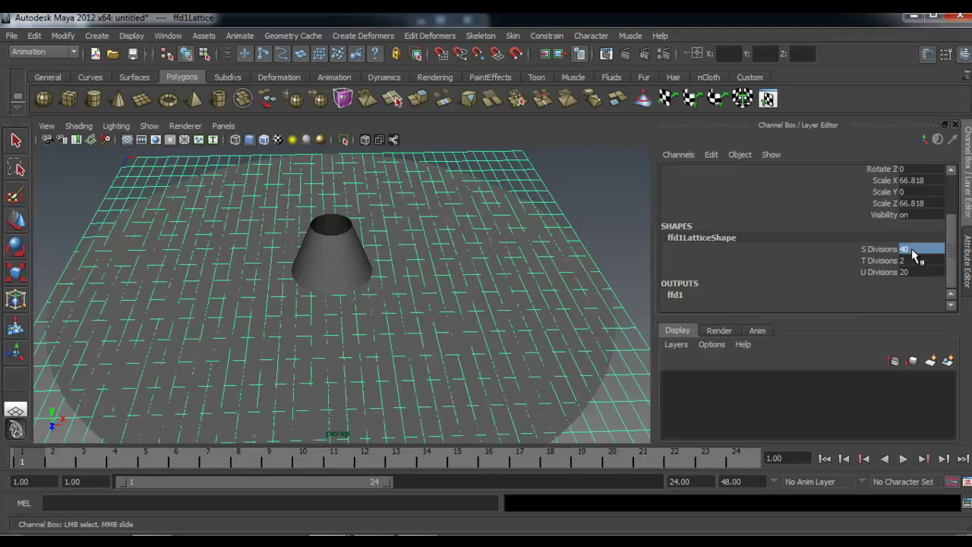
double_click(915, 271)
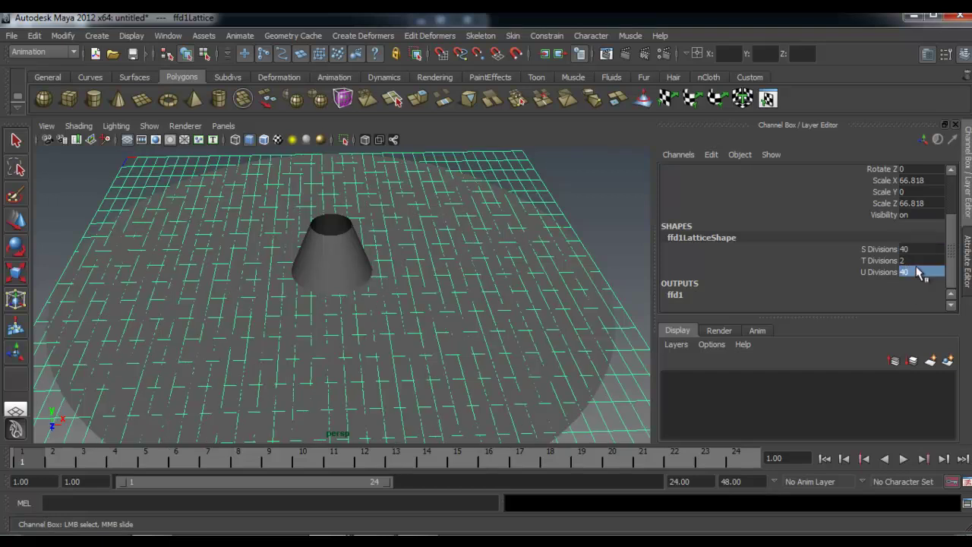
key(Return)
Step: Select the disc and scale it down uniformly to about 4.15 so it fits inside the tapered body's base
alt+drag(463, 251, 514, 220)
click(530, 185)
click(543, 208)
alt+right_drag(457, 207, 534, 225)
alt+drag(484, 198, 465, 201)
alt+middle_drag(460, 211, 421, 236)
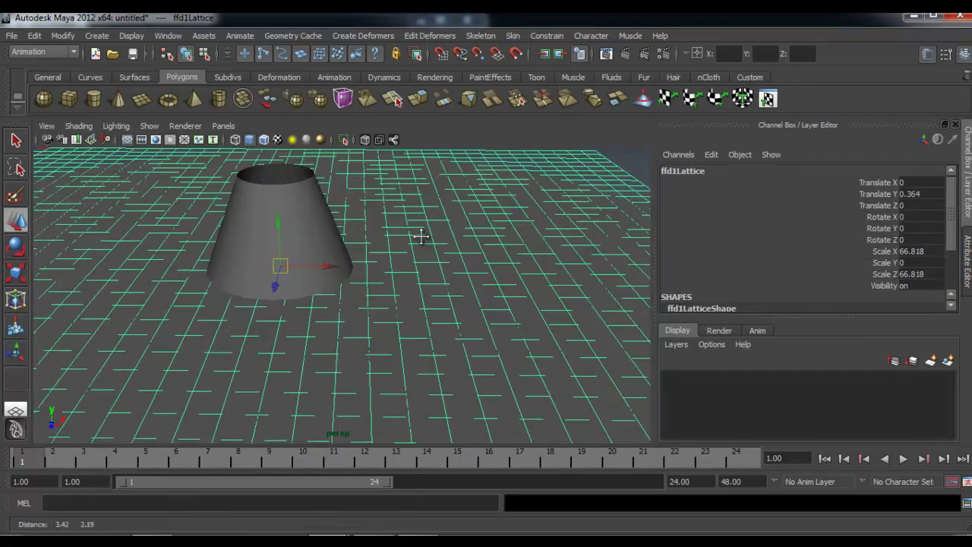
click(608, 354)
key(r)
drag(237, 301, 213, 314)
alt+middle_drag(213, 314, 334, 313)
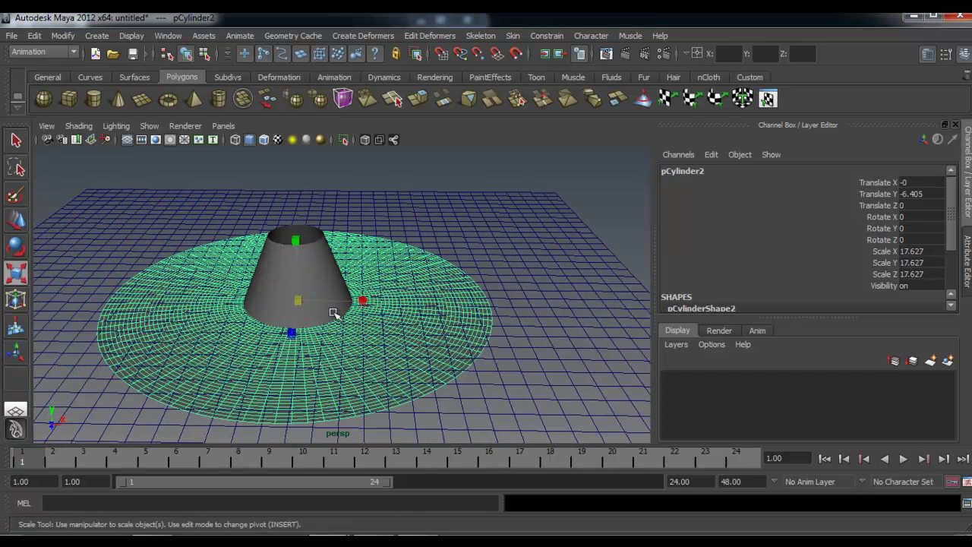
drag(300, 302, 96, 304)
alt+drag(360, 281, 366, 270)
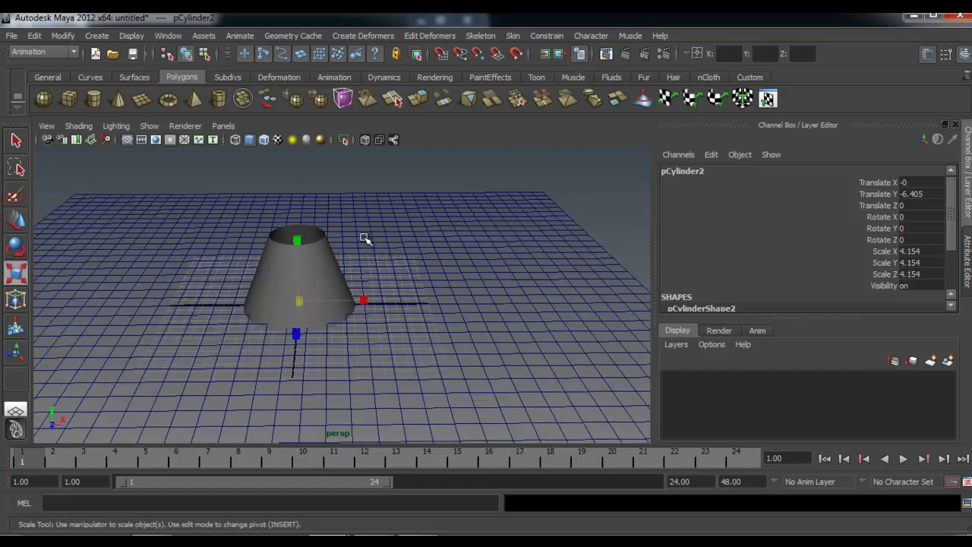
Step: Switch the lattice to lattice point editing and select the points around the tapered body's base
click(365, 239)
alt+middle_drag(366, 238, 438, 275)
alt+drag(438, 275, 415, 279)
alt+middle_drag(415, 280, 403, 246)
right_drag(414, 242, 414, 207)
alt+drag(385, 278, 393, 286)
alt+right_drag(393, 287, 274, 289)
alt+drag(272, 293, 274, 288)
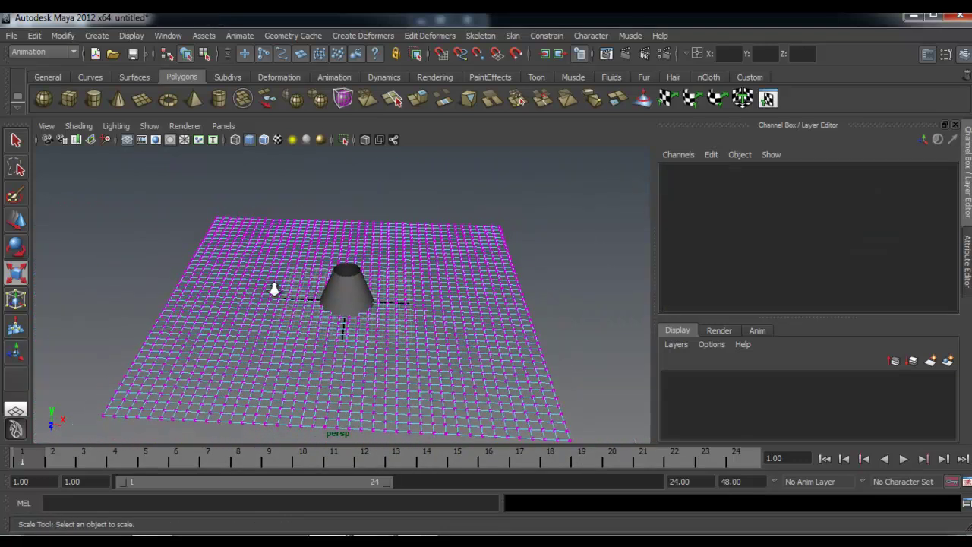
alt+right_drag(274, 288, 439, 319)
alt+drag(442, 328, 398, 306)
key(r)
drag(289, 241, 413, 365)
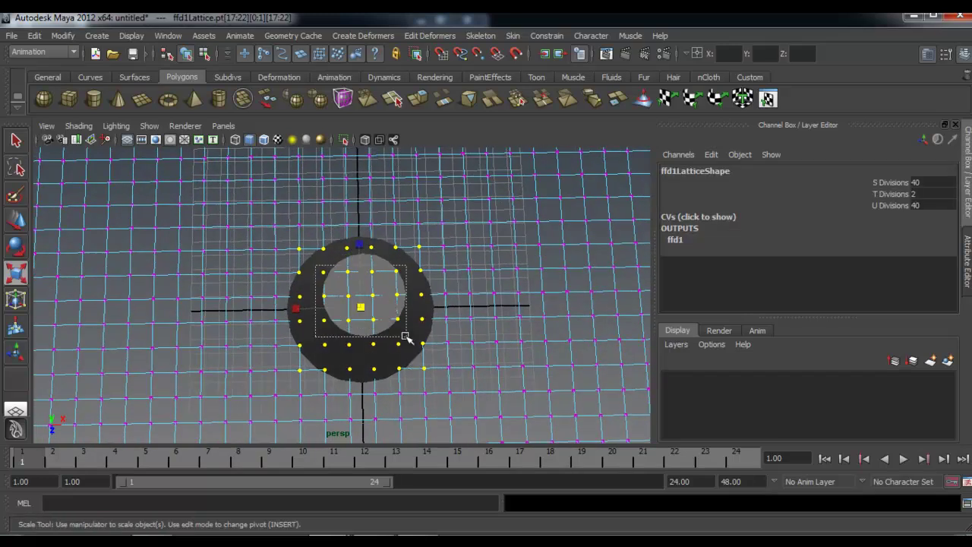
Step: Switch to a two-pane layout with the top view beside the perspective view
key(space)
drag(317, 282, 303, 458)
Step: Try the front view in the orthographic pane and return that pane to the top view
click(223, 125)
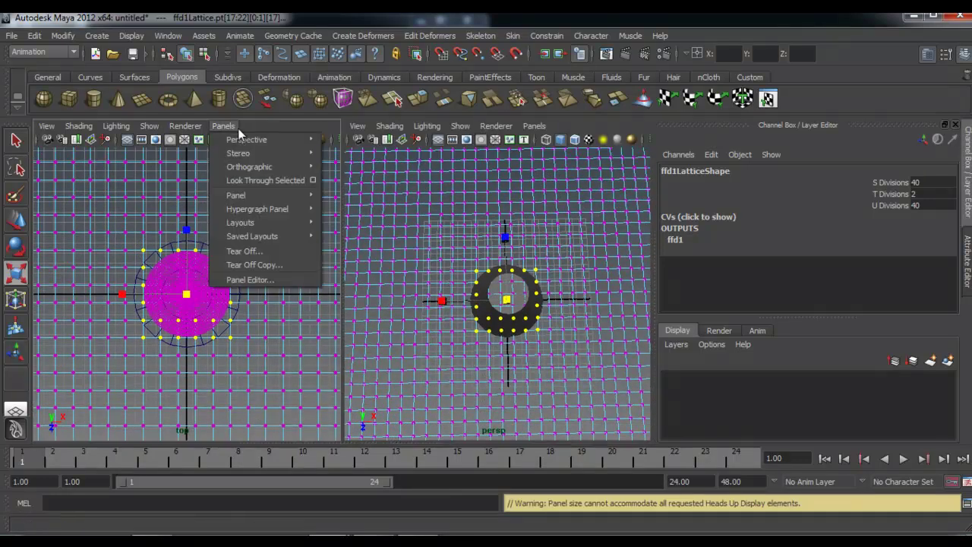
mouse_move(296, 166)
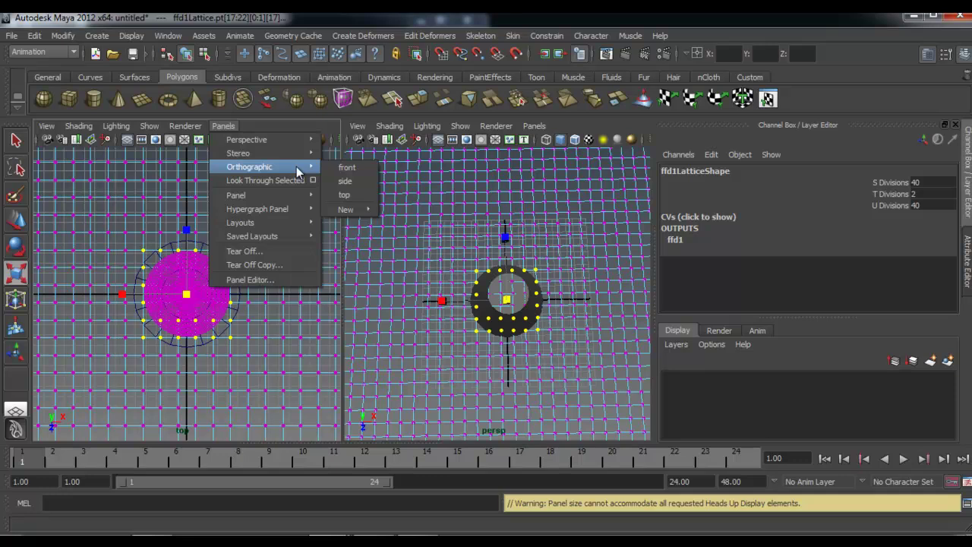
click(341, 169)
alt+middle_drag(253, 214, 255, 227)
alt+right_drag(255, 227, 245, 311)
click(228, 127)
mouse_move(257, 140)
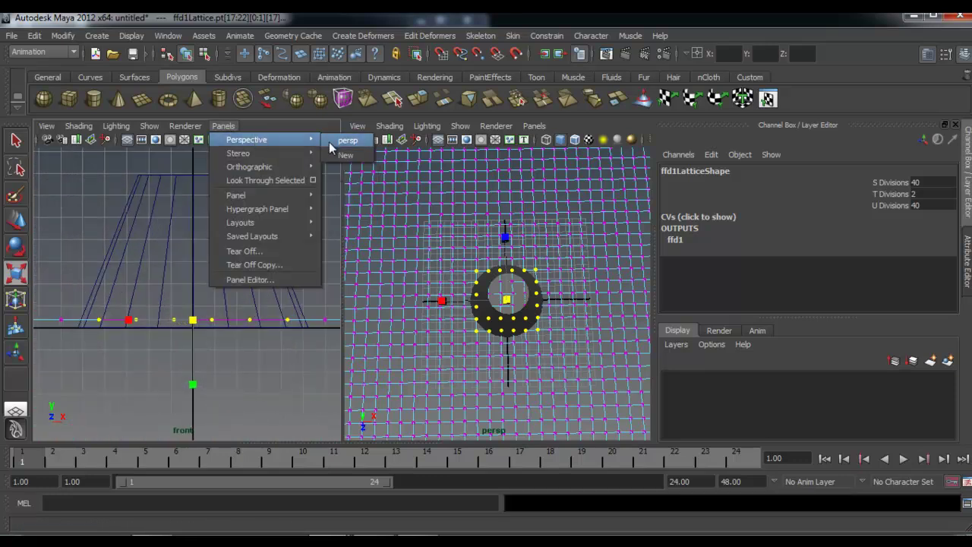
mouse_move(275, 166)
click(335, 190)
alt+middle_drag(212, 249, 217, 243)
alt+right_drag(235, 222, 290, 232)
Step: Try selecting a small block of lattice points over the disc's center in the top view
alt+drag(511, 291, 525, 264)
drag(240, 237, 240, 237)
drag(141, 313, 143, 314)
alt+drag(488, 297, 536, 290)
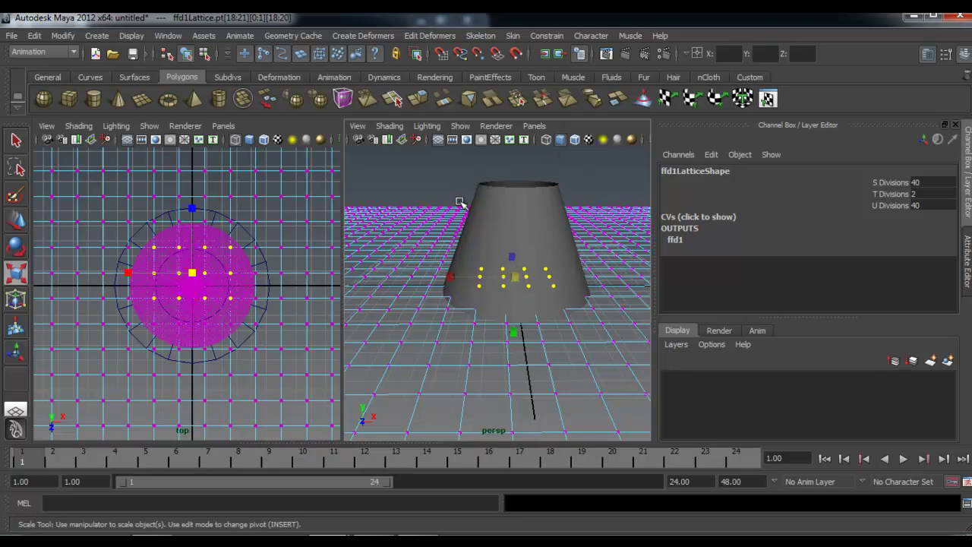
alt+drag(553, 242, 550, 285)
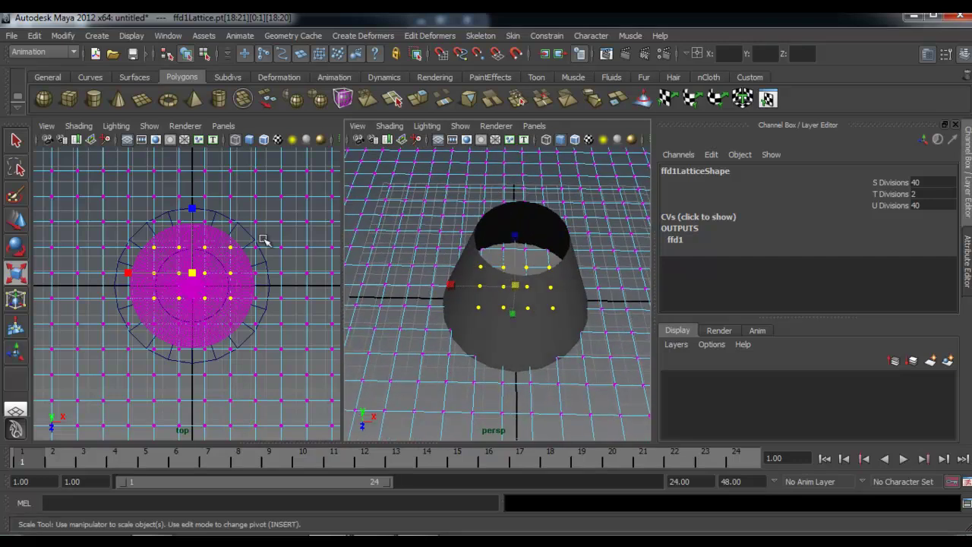
Step: Try scaling a wider block of lattice points around the tapered body and undo the scaling
alt+right_drag(320, 169, 275, 183)
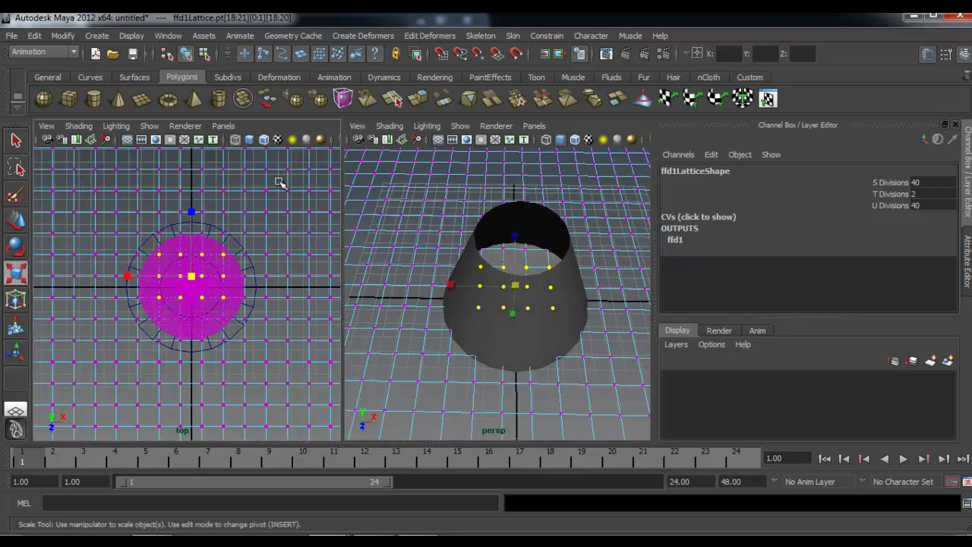
drag(314, 163, 43, 412)
drag(183, 284, 121, 276)
key(ctrl+z)
Step: Select the square block of lattice points centered on the disc in the top view, indices 13 to 26 in S and U
alt+right_drag(255, 282, 142, 274)
alt+middle_drag(205, 263, 198, 260)
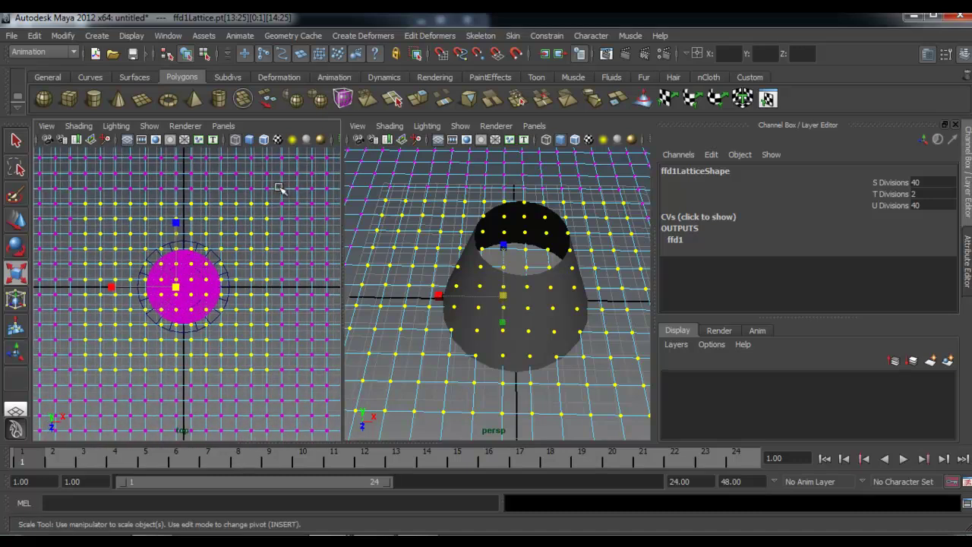
drag(259, 214, 61, 392)
drag(307, 181, 79, 392)
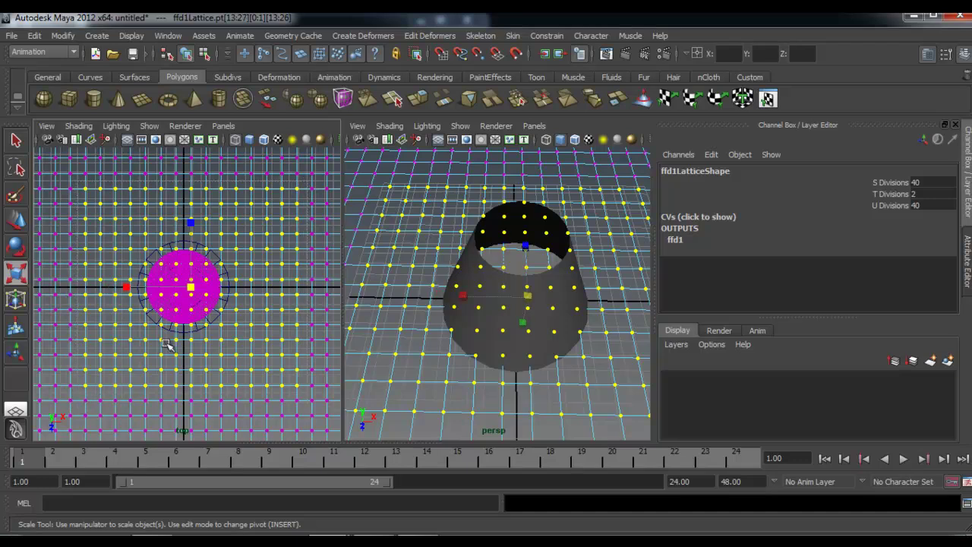
drag(289, 185, 77, 391)
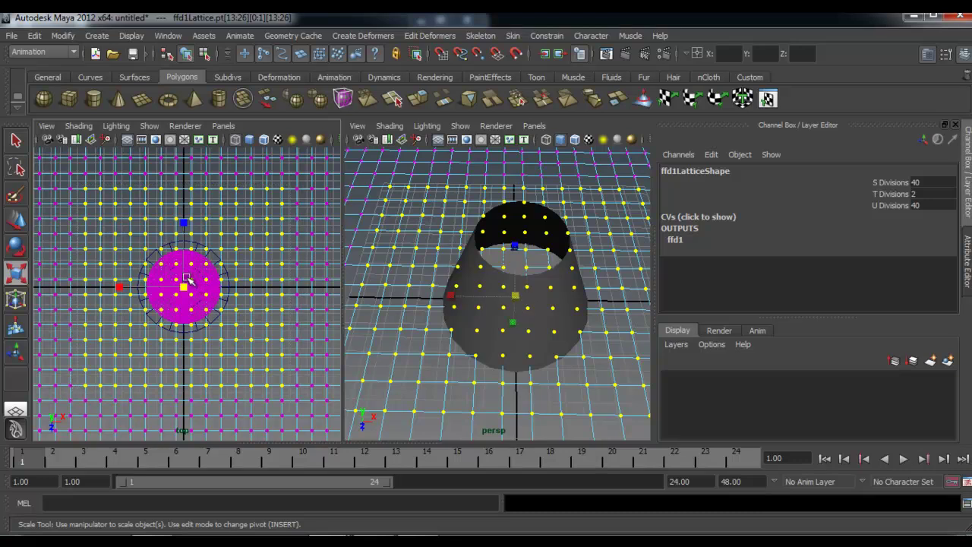
Step: Check the selection's center with the Move tool, try a block one column wider and undo that selection
alt+right_drag(164, 248, 187, 236)
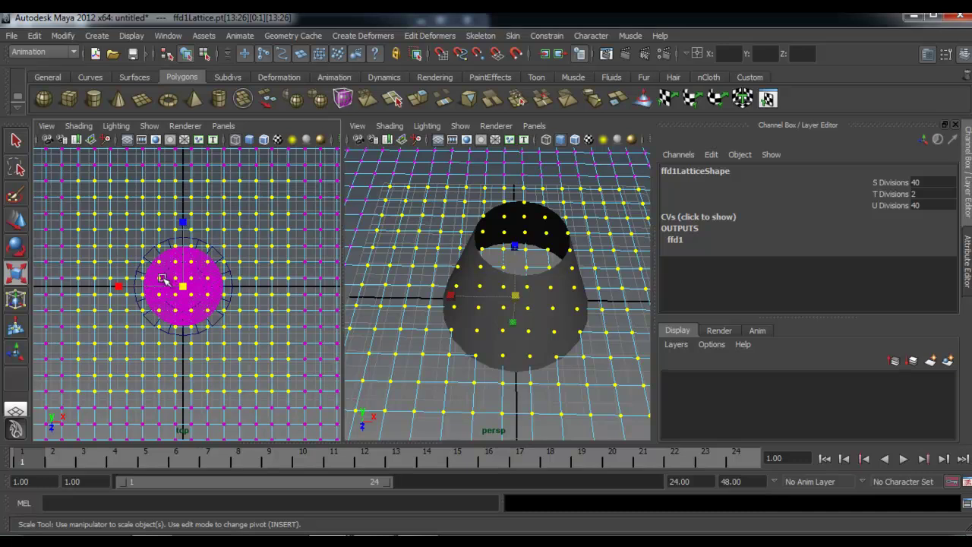
key(w)
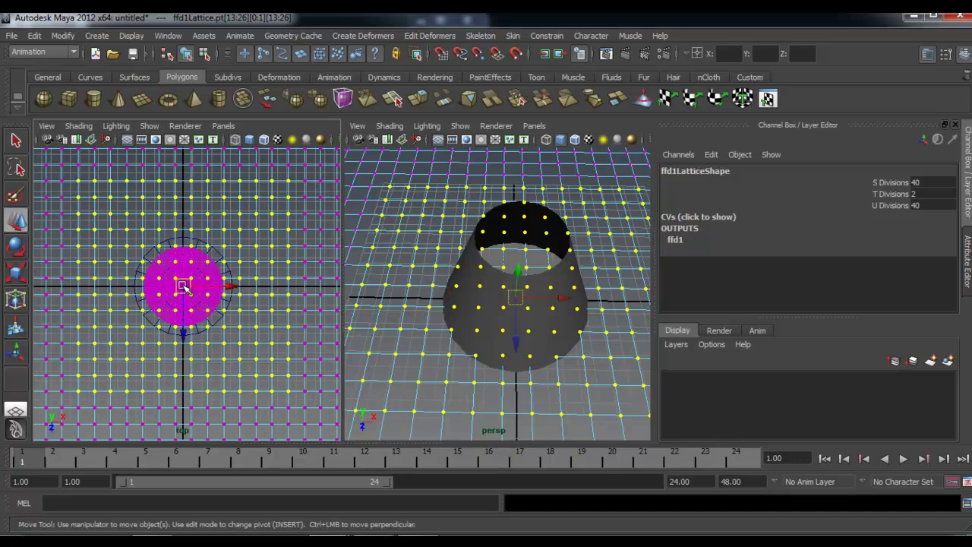
alt+right_drag(153, 278, 194, 264)
alt+middle_drag(195, 264, 201, 266)
alt+middle_drag(248, 203, 239, 202)
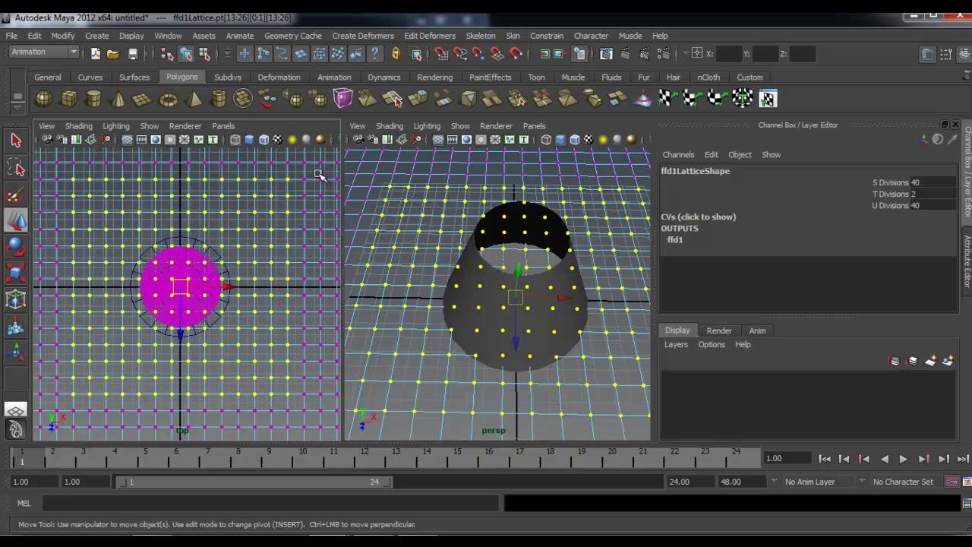
drag(236, 263, 68, 402)
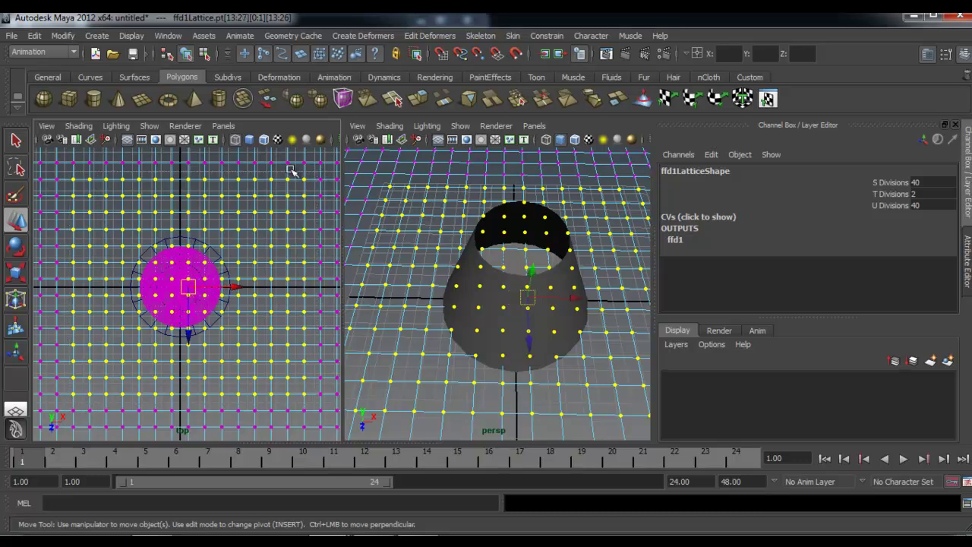
key(ctrl+z)
Step: Scale the selected lattice points inward uniformly until the block is slightly wider than the tapered body's base
alt+drag(569, 305, 404, 259)
key(r)
alt+right_drag(224, 275, 307, 252)
alt+middle_drag(307, 252, 301, 267)
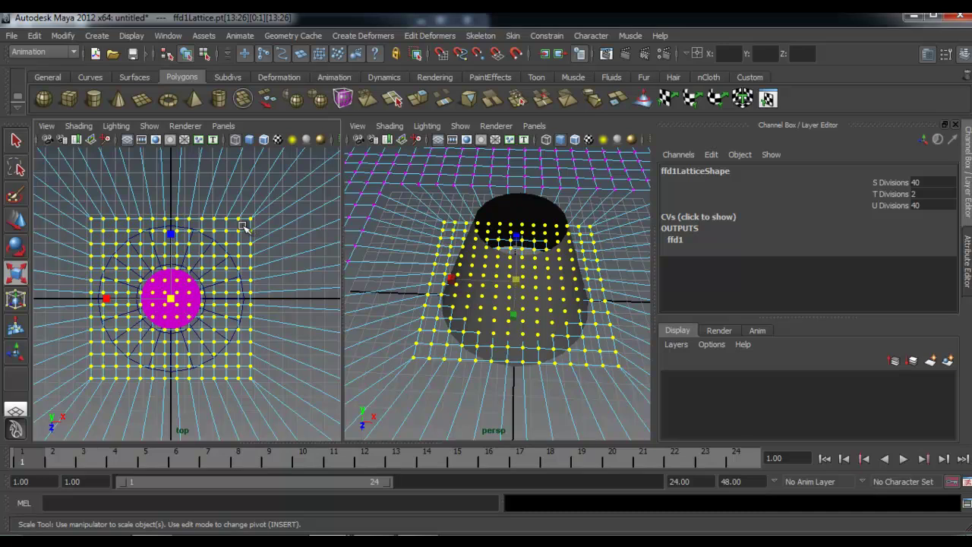
Step: Raise the centered lattice block with S and U indices 14 to 25 to about 2.7 cm, and the inner 15 to 24 block to about 3.7 cm
drag(110, 364, 95, 372)
alt+drag(543, 269, 526, 218)
key(w)
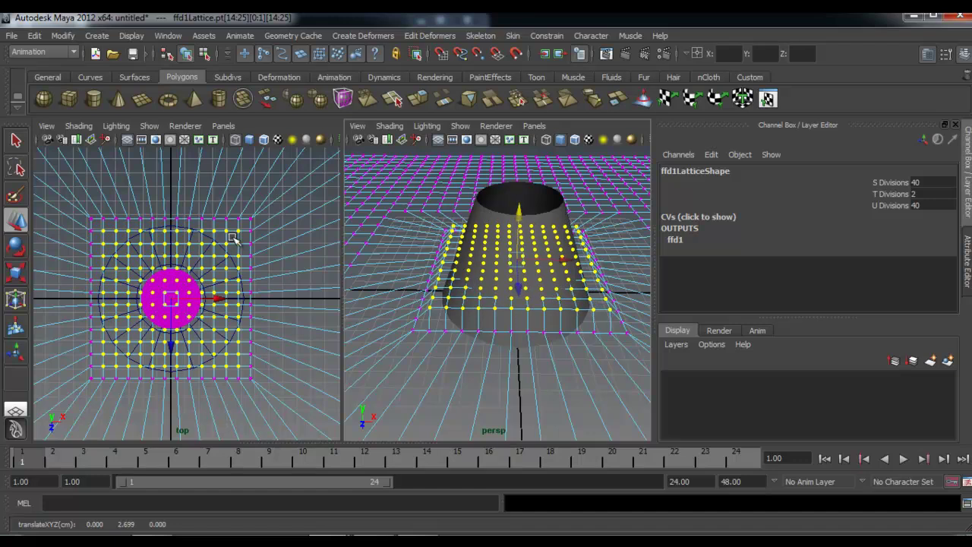
drag(111, 360, 112, 361)
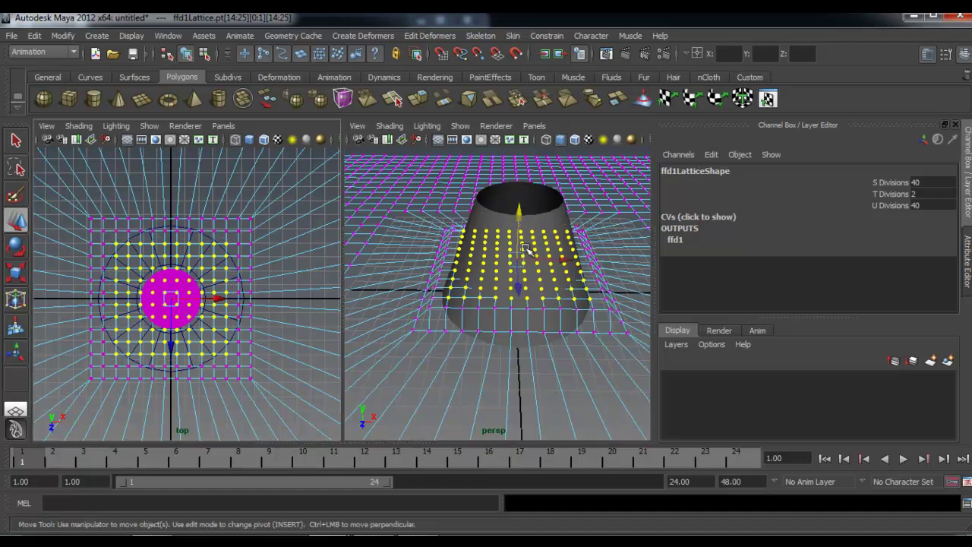
drag(518, 221, 520, 212)
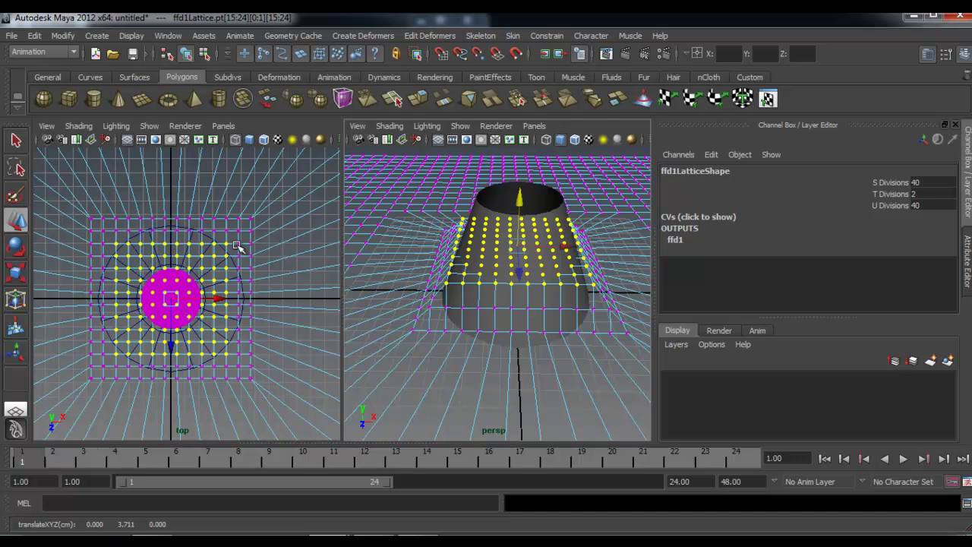
Step: Raise the nested lattice blocks 16 to 23 and 17 to 22 progressively higher inside the tapered body
drag(123, 345, 123, 347)
drag(519, 199, 517, 187)
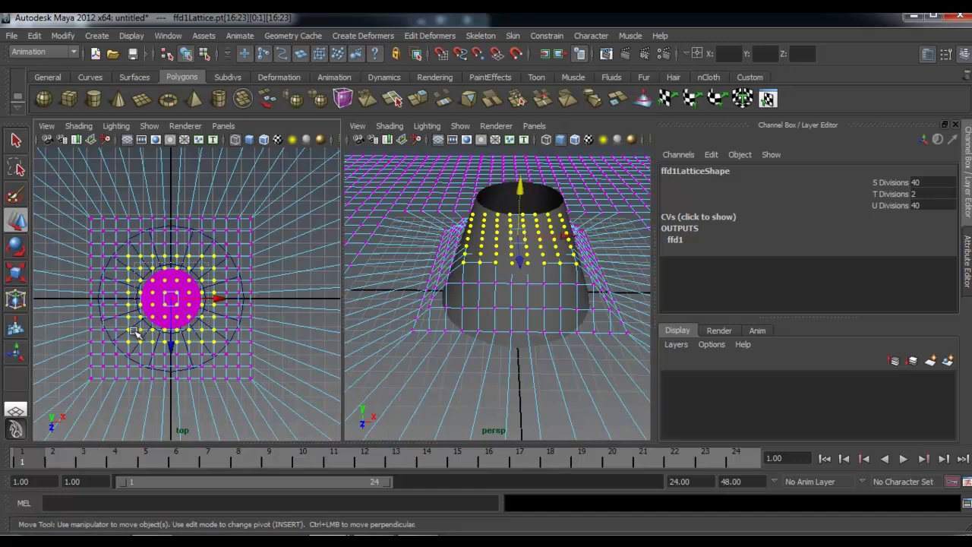
drag(520, 190, 521, 176)
Step: Select the innermost lattice block with indices 18 to 21 over the disc and raise it slightly, to about 5.7 cm
mouse_move(554, 215)
alt+mouse_down()
mouse_move(407, 210)
mouse_move(545, 198)
mouse_move(559, 206)
alt+mouse_up()
scroll(575, 208, up, 3)
alt+middle_drag(556, 183, 528, 257)
mouse_move(528, 258)
alt+mouse_down()
mouse_move(527, 281)
mouse_move(525, 267)
alt+mouse_up()
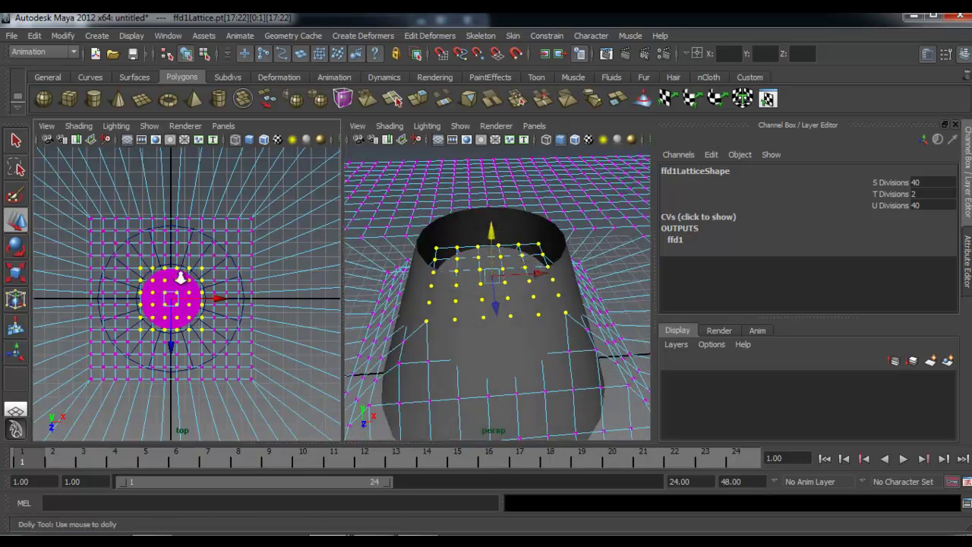
alt+right_drag(161, 270, 201, 270)
drag(198, 268, 136, 331)
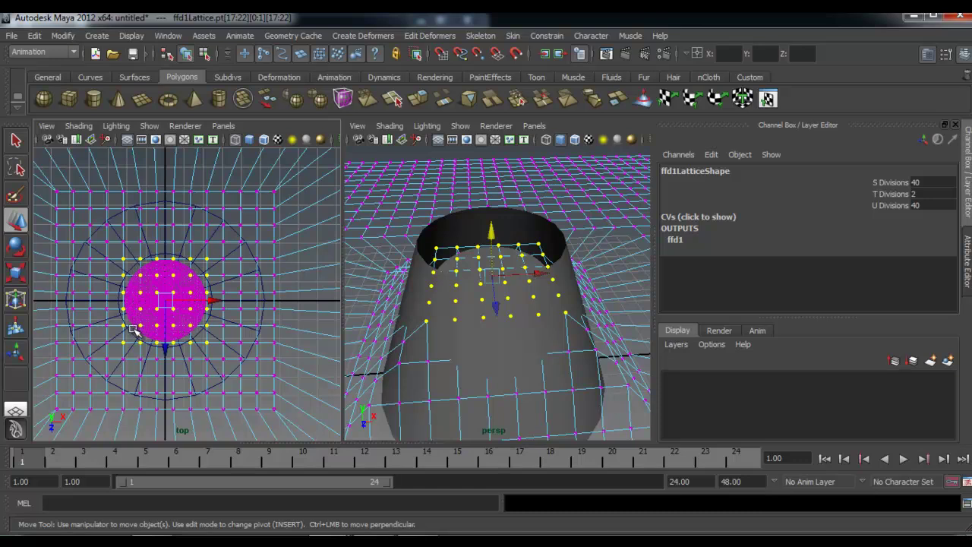
drag(502, 230, 494, 228)
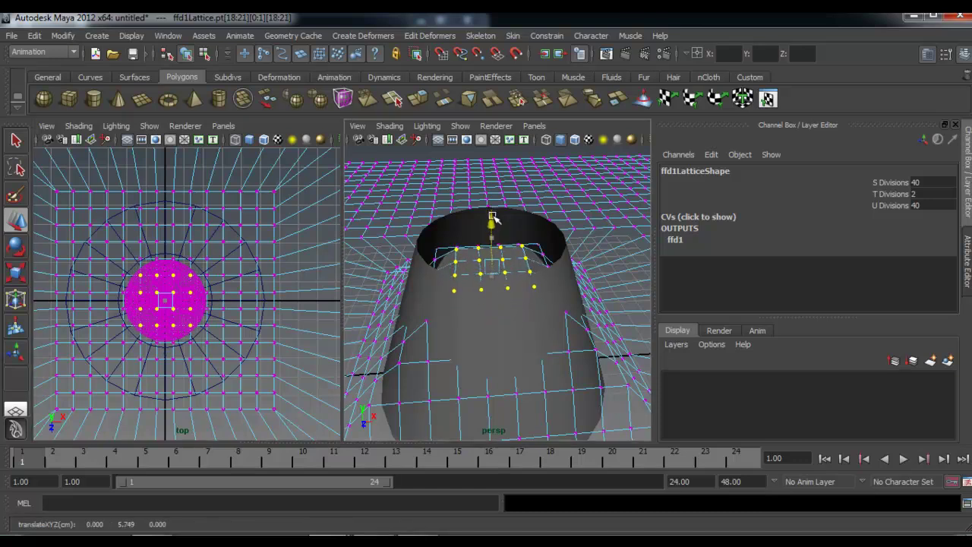
Step: Select all the outer lattice points on the four sides around the tapered body, leaving the central block unselected
alt+drag(434, 250, 515, 217)
scroll(511, 257, down, 7)
alt+drag(500, 281, 521, 289)
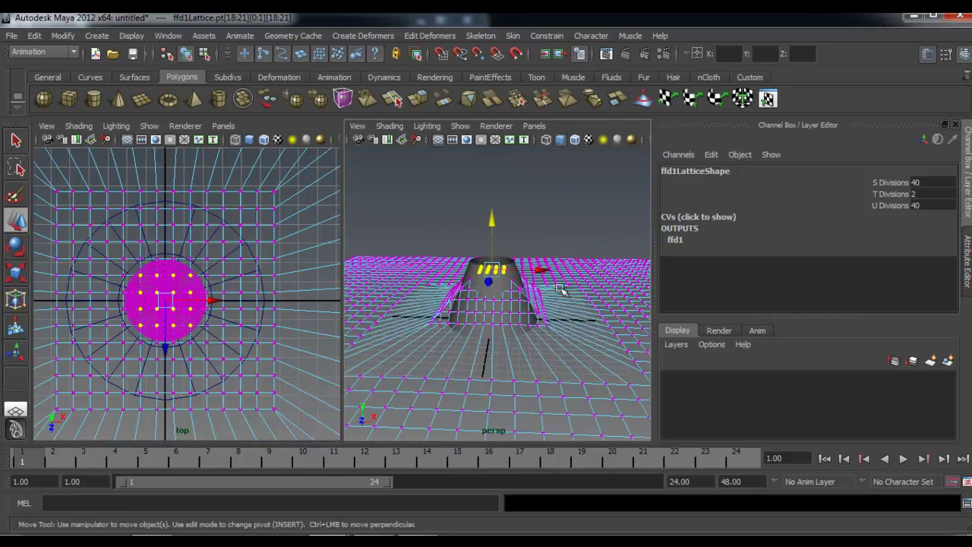
scroll(606, 278, down, 7)
alt+drag(546, 254, 546, 294)
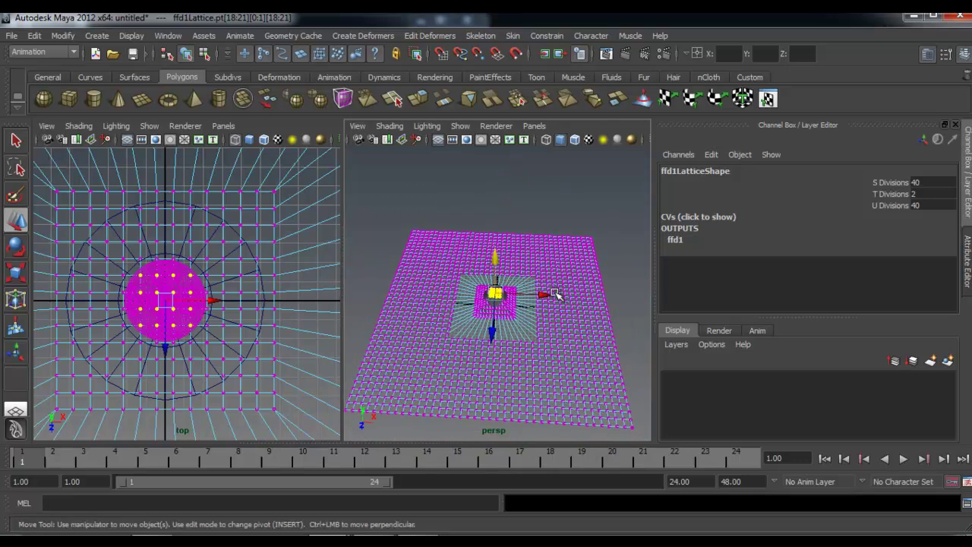
scroll(547, 294, down, 3)
drag(615, 211, 518, 374)
drag(523, 408, 521, 404)
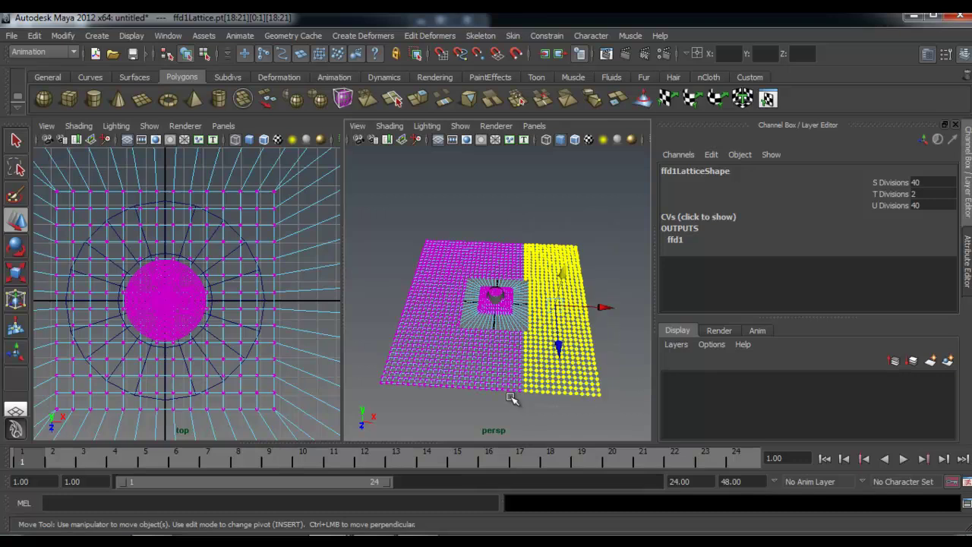
ctrl+shift+drag(381, 350, 380, 330)
ctrl+shift+drag(385, 234, 460, 348)
ctrl+shift+drag(555, 225, 447, 266)
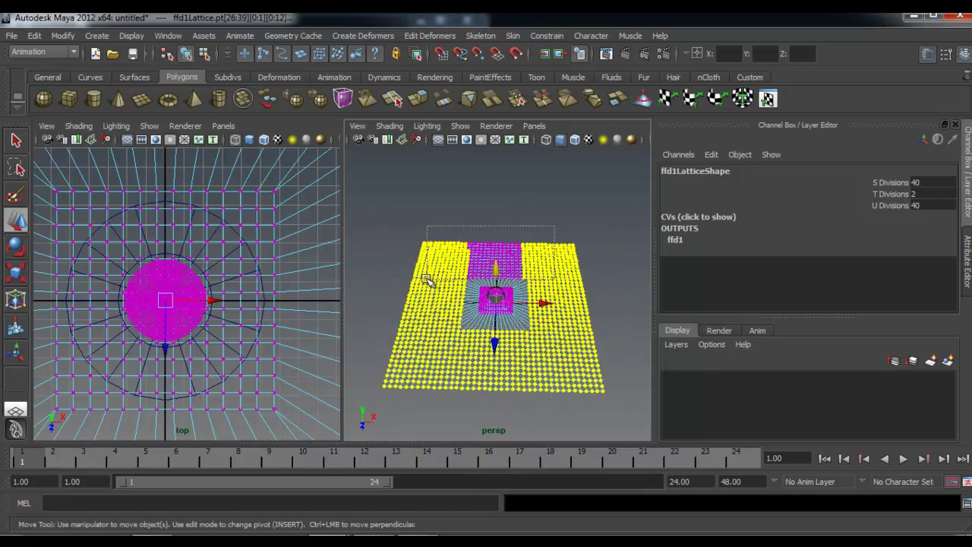
Step: Scale the selected outer lattice points uniformly inward toward the tapered body and clear the selection
key(r)
drag(497, 298, 454, 289)
alt+right_drag(457, 293, 627, 316)
alt+drag(627, 316, 533, 287)
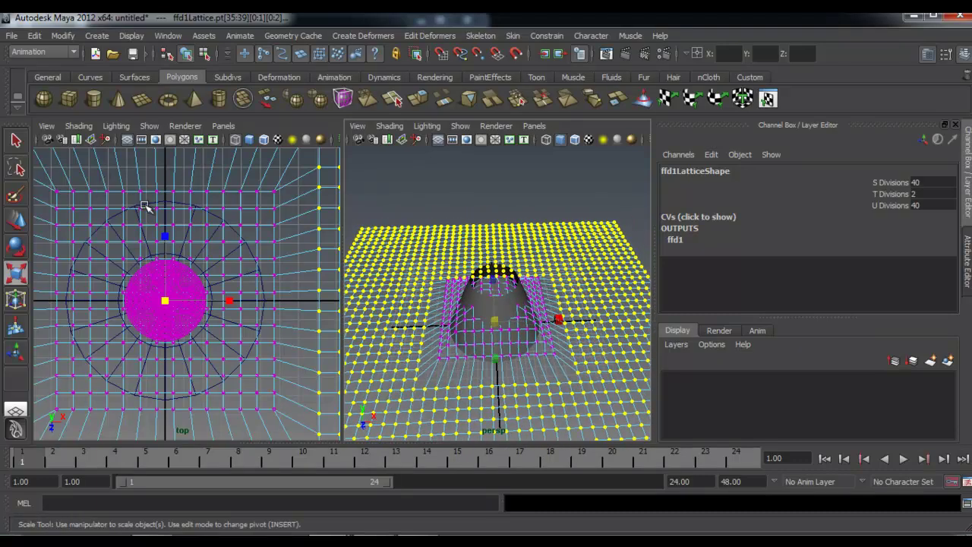
alt+middle_drag(174, 251, 190, 245)
alt+drag(611, 295, 543, 265)
alt+right_drag(539, 264, 610, 276)
click(541, 205)
mouse_move(468, 230)
alt+mouse_down()
mouse_move(417, 263)
mouse_move(472, 231)
alt+mouse_up()
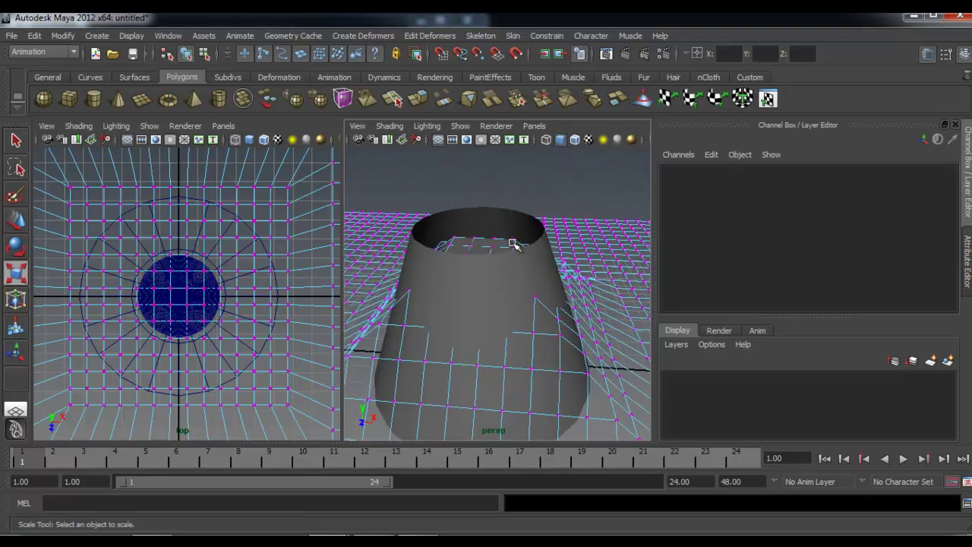
Step: Switch the perspective view to the orthographic side view in wireframe and frame the tapered body and disc
click(534, 125)
mouse_move(566, 163)
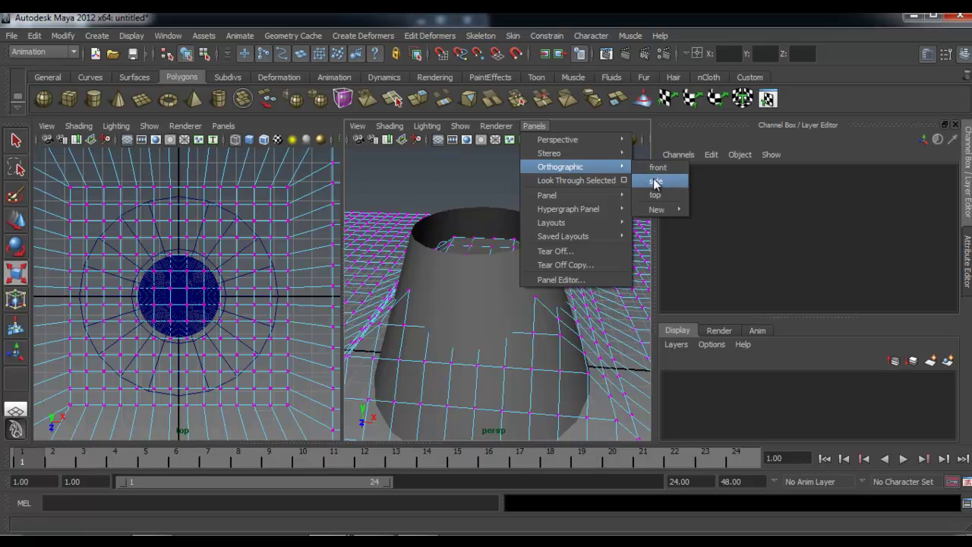
click(655, 178)
alt+middle_drag(459, 237, 446, 275)
key(4)
mouse_move(445, 275)
alt+right_down()
mouse_move(502, 289)
mouse_move(512, 235)
alt+right_up()
alt+middle_drag(512, 235, 482, 249)
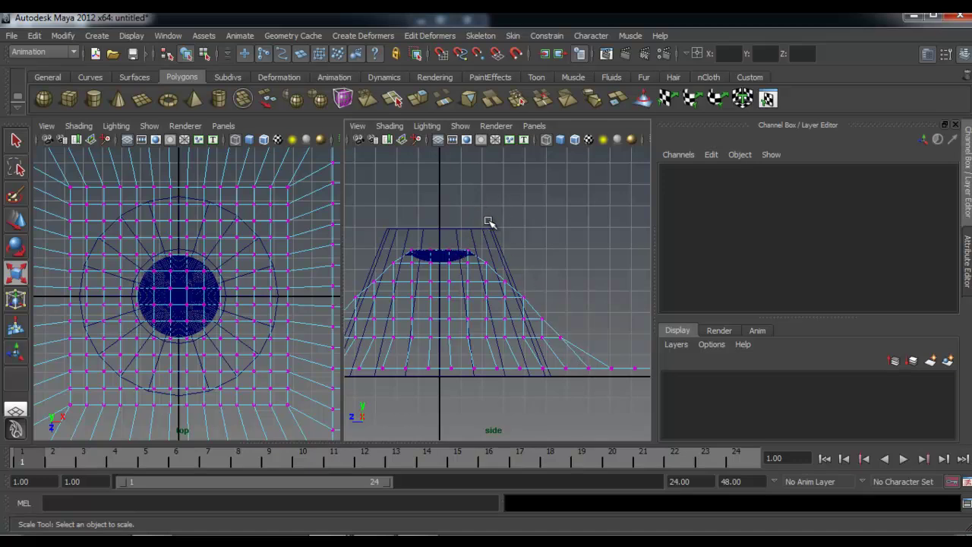
alt+middle_drag(466, 259, 485, 256)
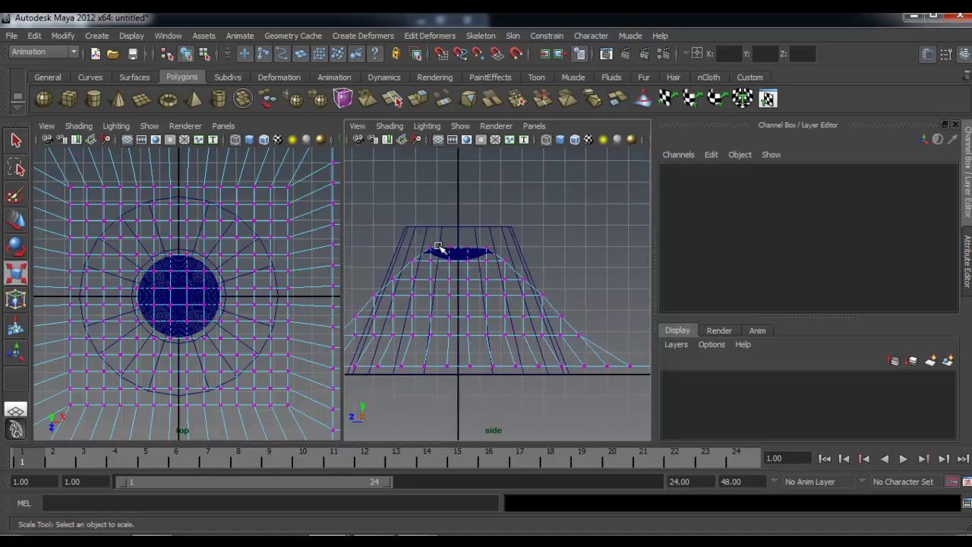
alt+middle_drag(184, 218, 193, 215)
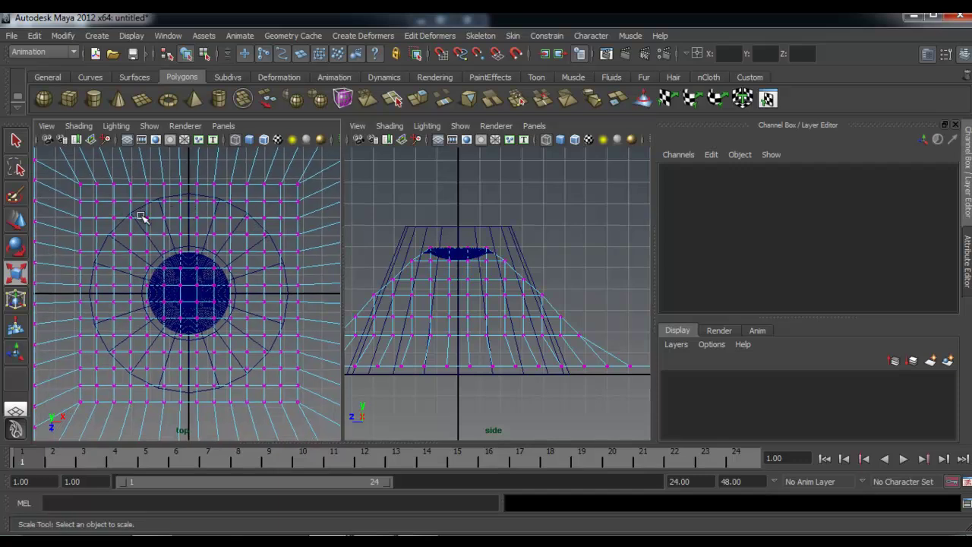
Step: Select the uppermost lattice rows around the disc in the side view and raise them slightly toward the body's rim
drag(403, 233, 393, 260)
key(w)
drag(456, 229, 459, 206)
Step: Raise the 16 to 23 lattice ring to the body's rim at about 6.8 cm and scale it inward to fit around the disc
drag(535, 286, 367, 270)
drag(457, 233, 459, 176)
key(r)
drag(458, 222, 431, 221)
key(w)
drag(458, 192, 459, 197)
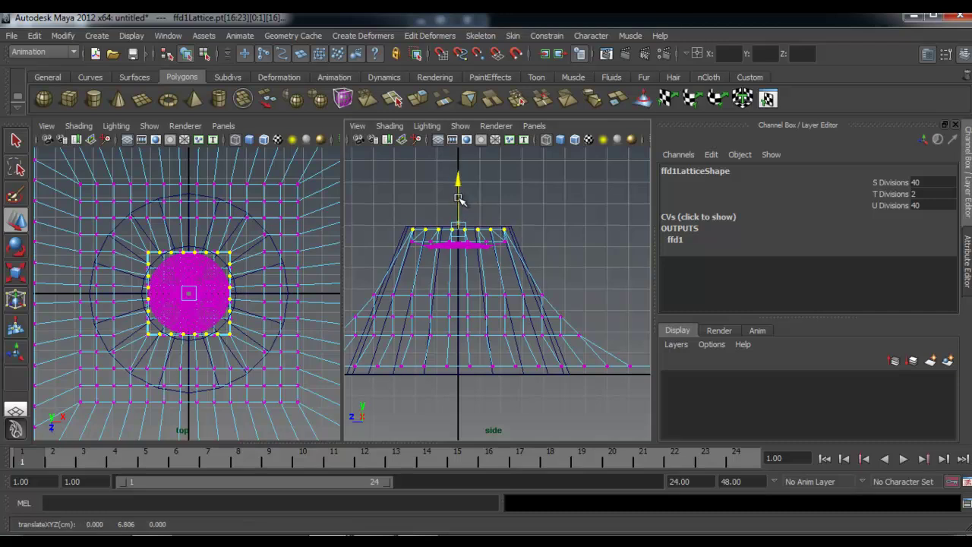
Step: Raise the 15 to 24 lattice ring to the body's rim height and scale it to the rim's width
drag(548, 287, 386, 294)
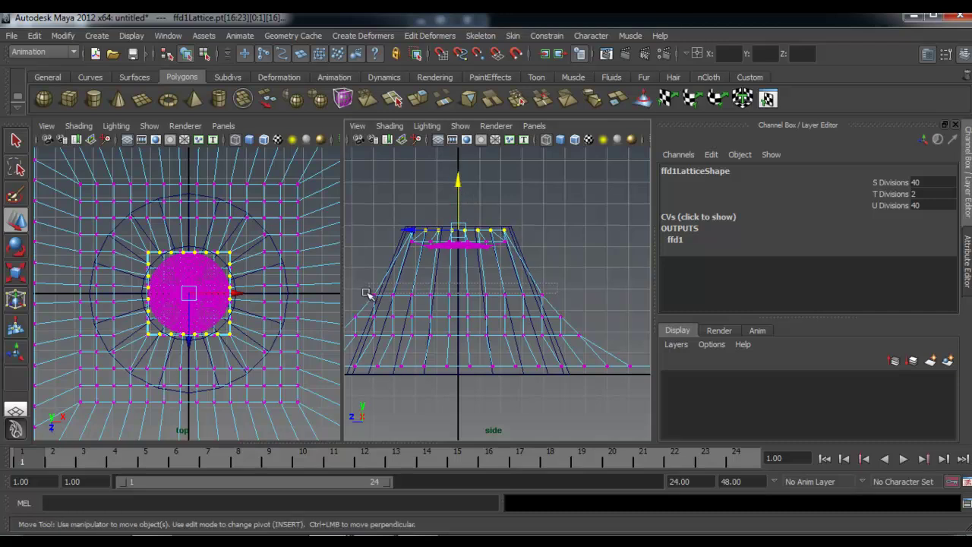
drag(461, 237, 417, 211)
key(r)
scroll(516, 284, up, 3)
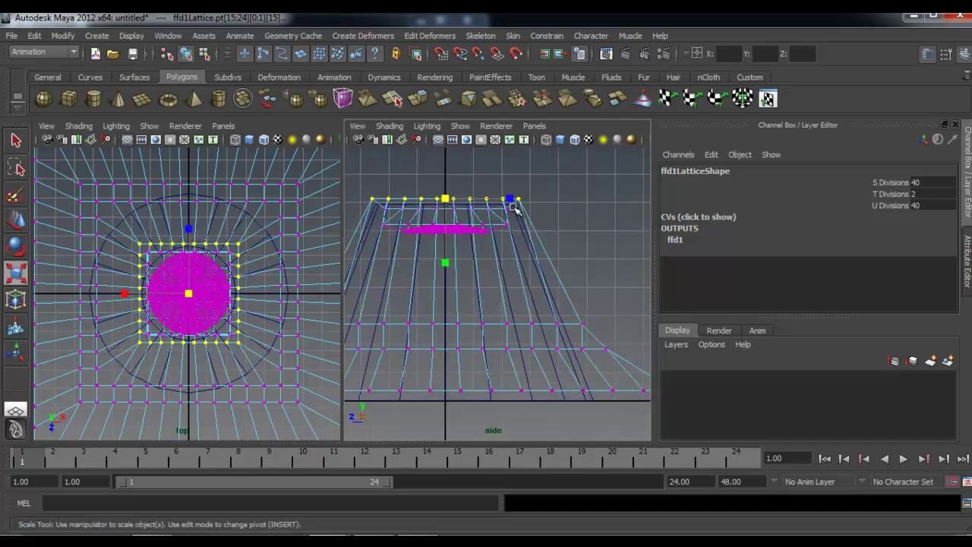
drag(445, 199, 447, 199)
Step: Raise the 14 to 25 lattice ring to just below the body's rim and scale it in around the previous ring
alt+middle_drag(592, 314, 608, 297)
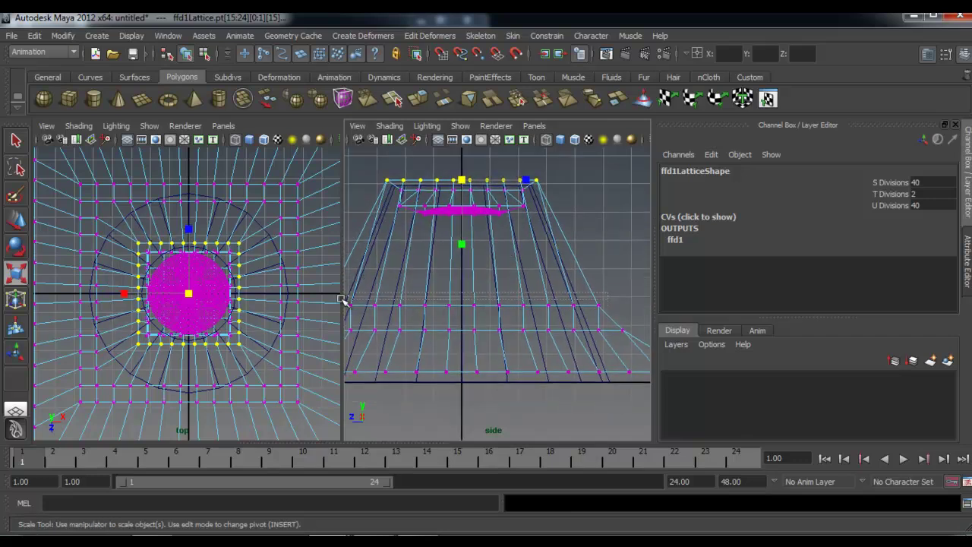
drag(293, 316, 294, 316)
alt+middle_drag(416, 316, 462, 300)
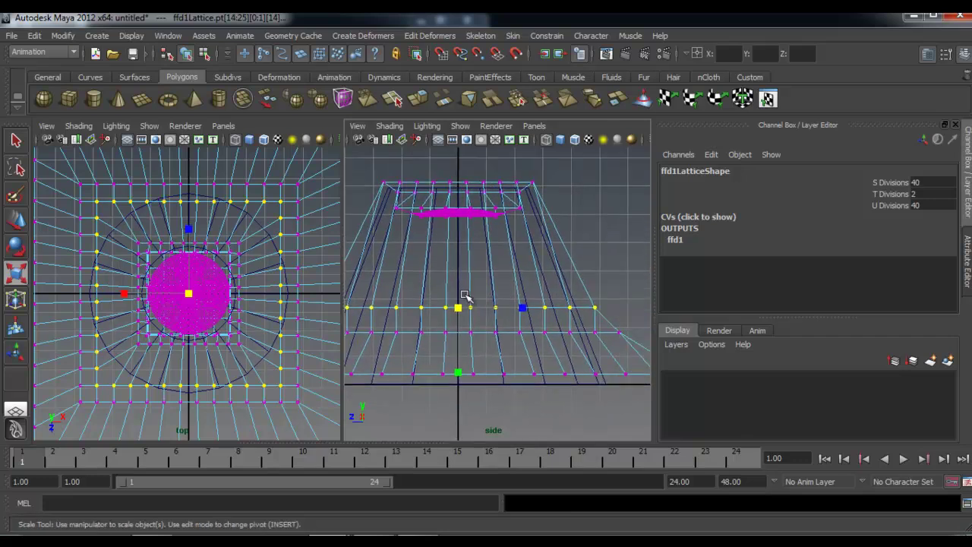
key(w)
drag(463, 282, 389, 183)
key(r)
alt+middle_drag(434, 227, 440, 199)
scroll(515, 284, down, 3)
Step: Raise the 13 to 26 lattice ring to about 6.2 cm and scale it inward to just outside the upper rings
drag(369, 305, 347, 306)
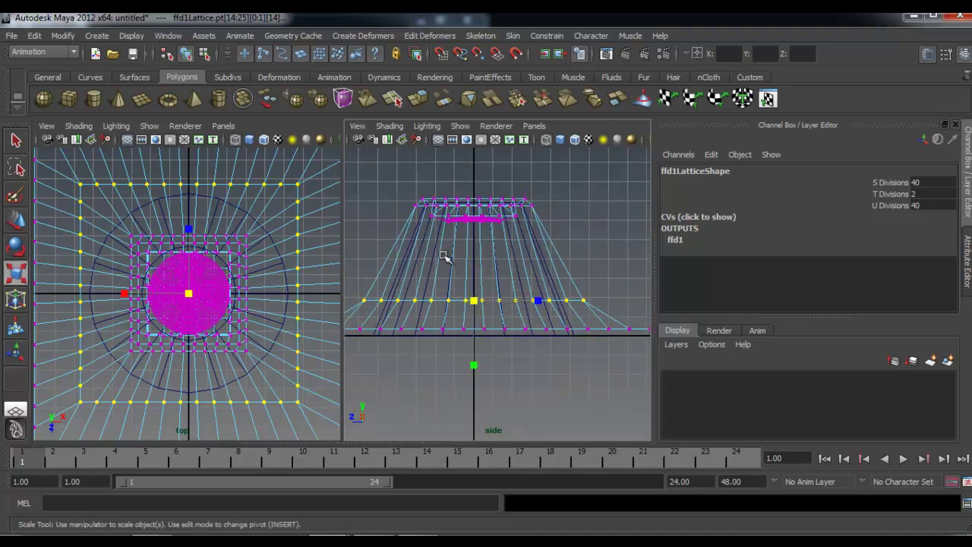
alt+middle_drag(474, 262, 486, 286)
key(w)
drag(487, 277, 485, 193)
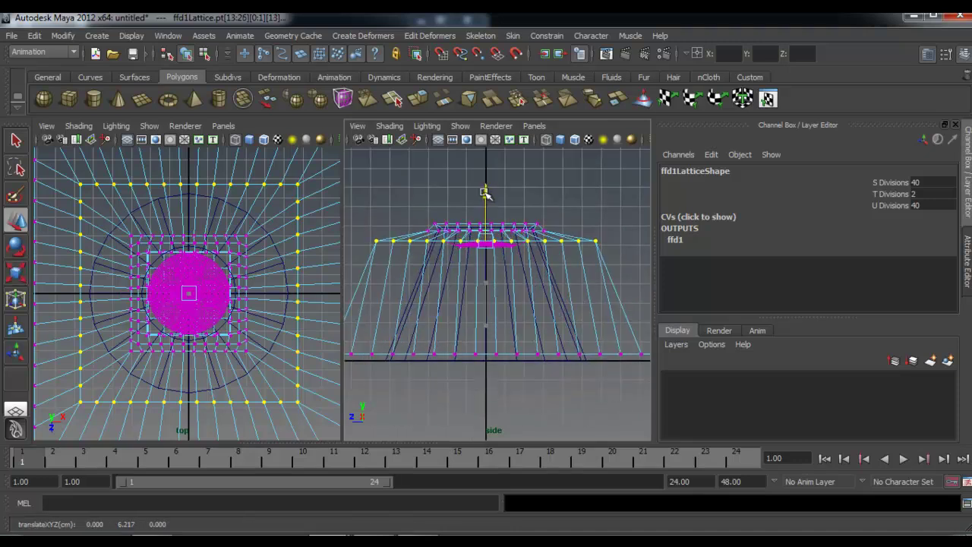
key(r)
drag(490, 242, 423, 230)
key(w)
drag(487, 198, 487, 199)
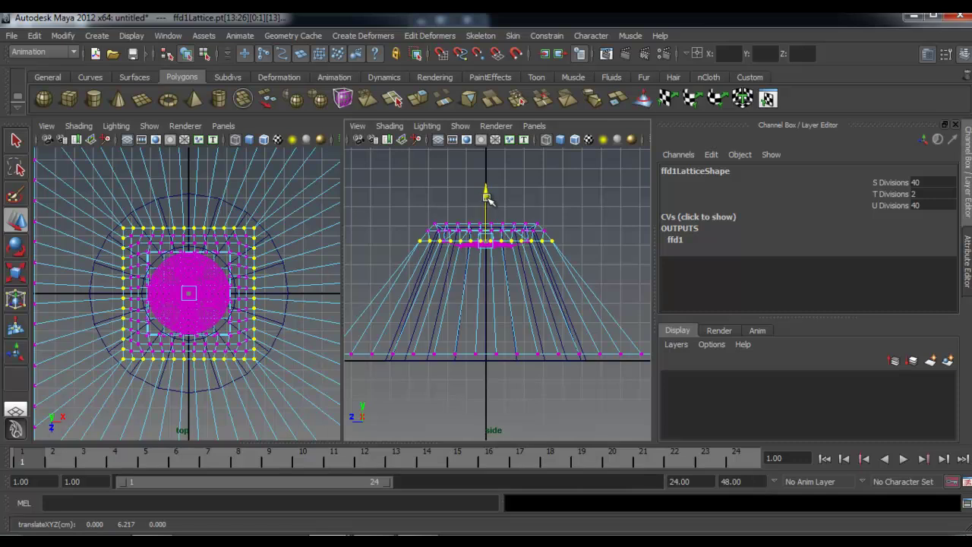
Step: Select the square ring of lattice points at indices 12 and 27 in the top view
alt+right_drag(255, 255, 129, 237)
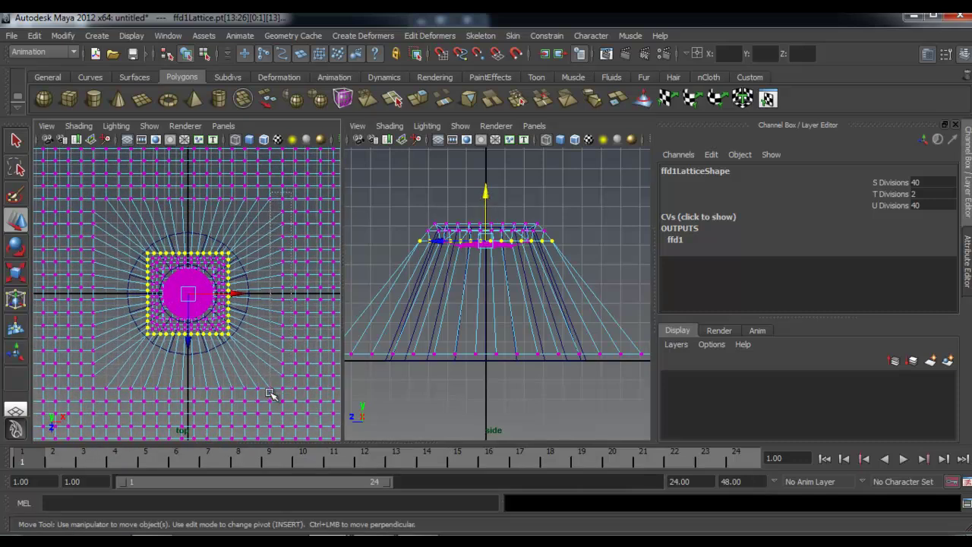
drag(270, 394, 272, 394)
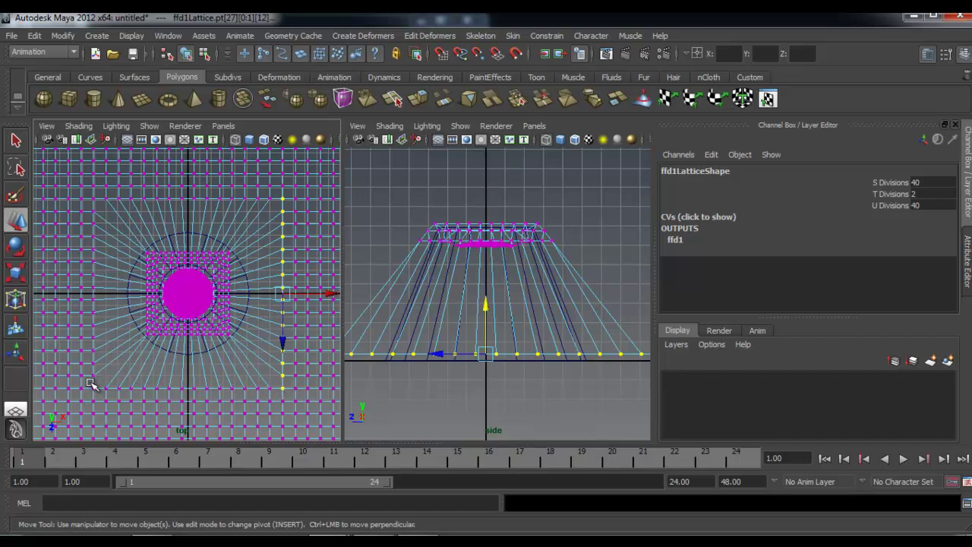
shift+drag(279, 394, 279, 394)
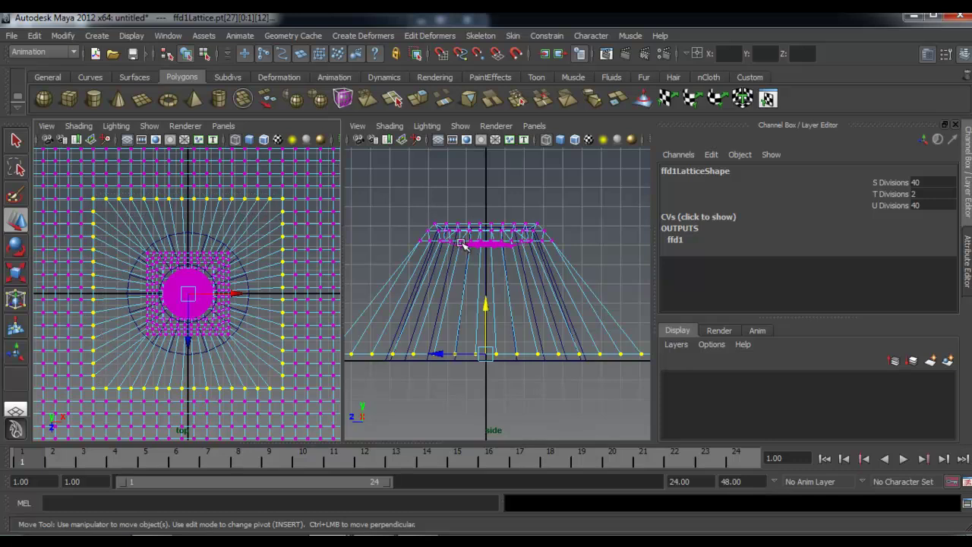
Step: Scale the selected ring inward, raise it to just below the upper rings, and narrow it to follow the body's wall
key(r)
drag(194, 293, 149, 278)
key(w)
drag(487, 301, 501, 202)
key(r)
drag(487, 254, 436, 239)
alt+right_drag(497, 274, 536, 284)
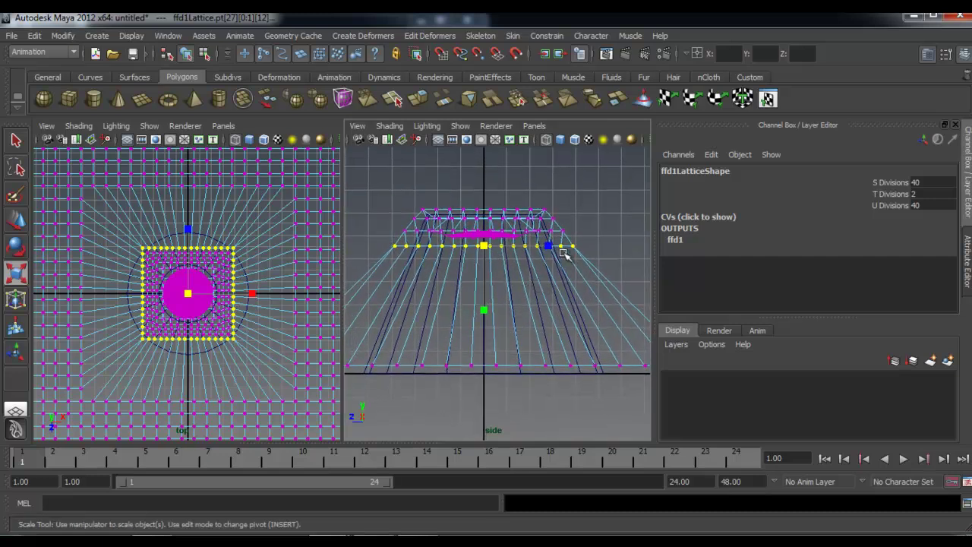
mouse_move(487, 246)
mouse_down()
mouse_move(474, 243)
mouse_move(494, 246)
mouse_up()
Step: Select the lattice ring at indices 11 and 28, raise it below the previous ring and scale it in along the body's wall
alt+right_drag(510, 257, 461, 267)
alt+middle_drag(374, 251, 377, 245)
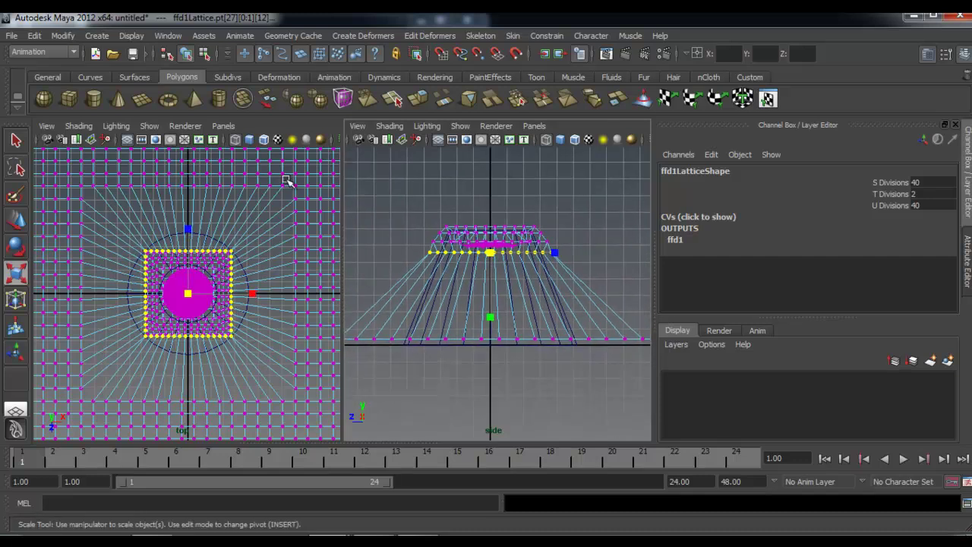
drag(301, 400, 302, 397)
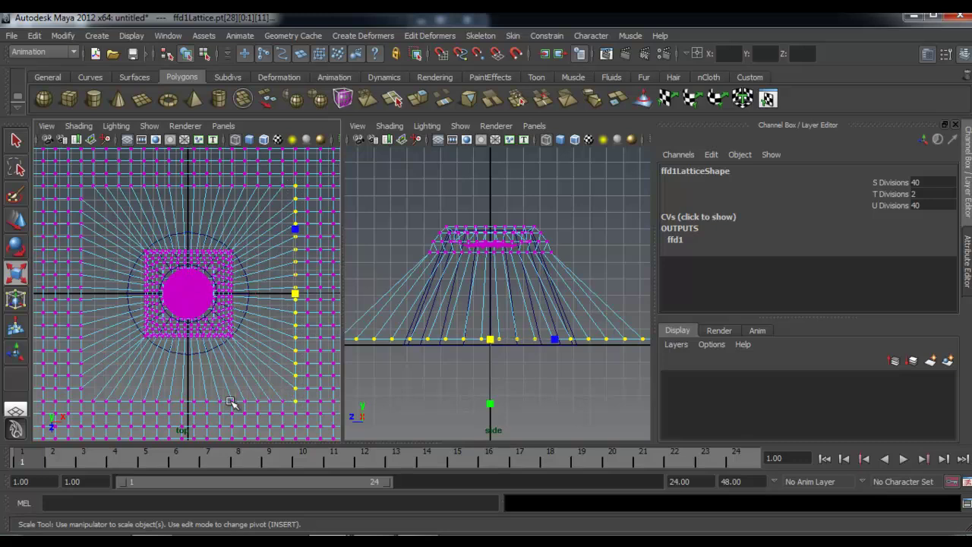
shift+drag(79, 407, 78, 407)
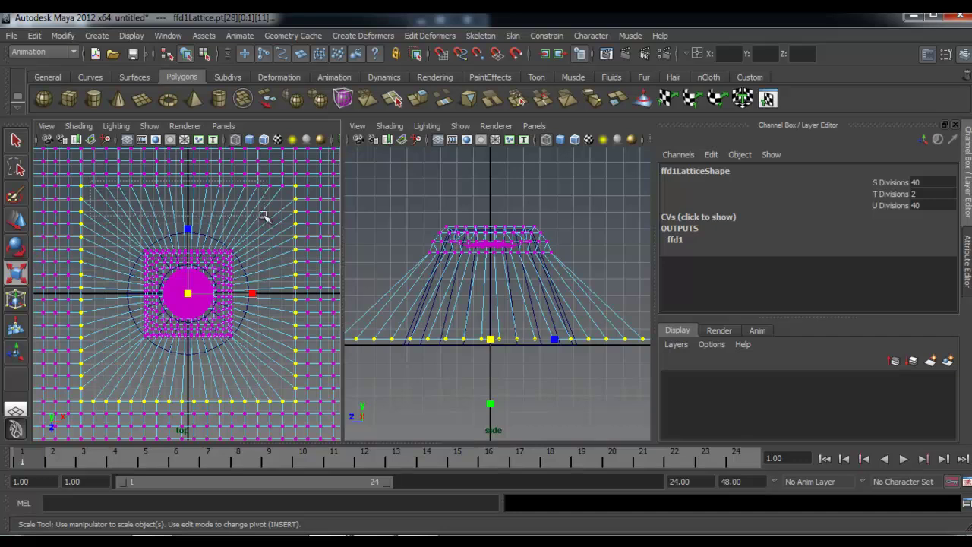
drag(495, 343, 402, 307)
key(w)
drag(502, 290, 508, 213)
key(r)
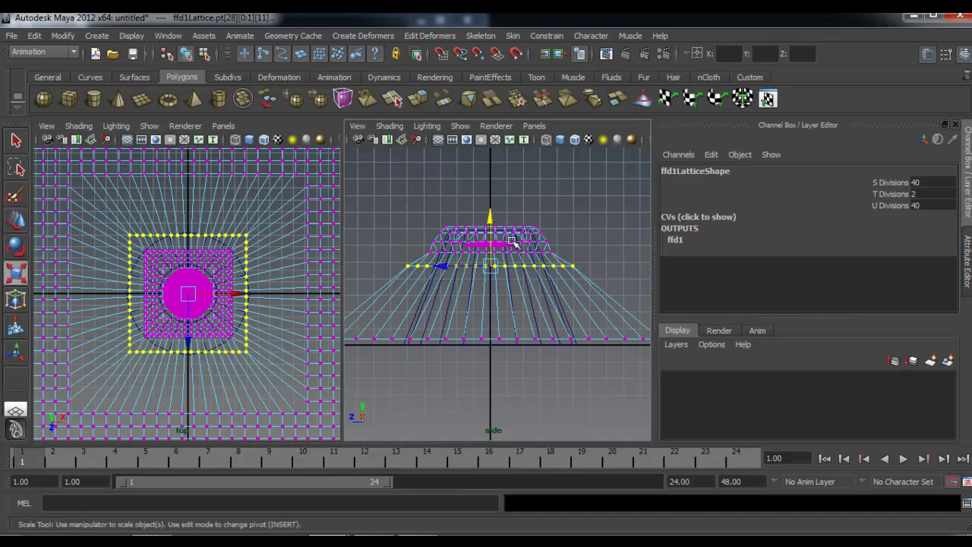
drag(494, 267, 469, 260)
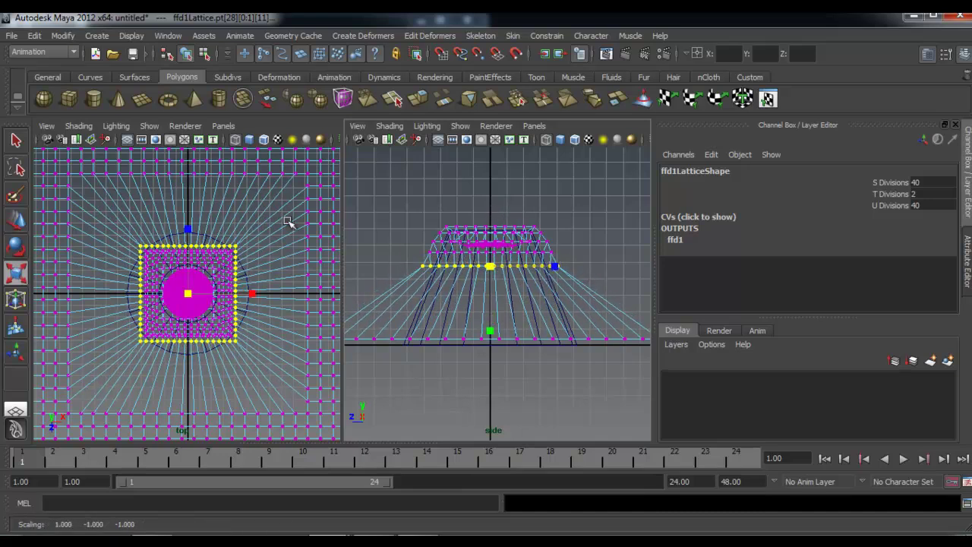
Step: Select the lattice ring at indices 10 and 29, raise it just below the previous ring and scale it in along the body's wall
drag(313, 168, 293, 349)
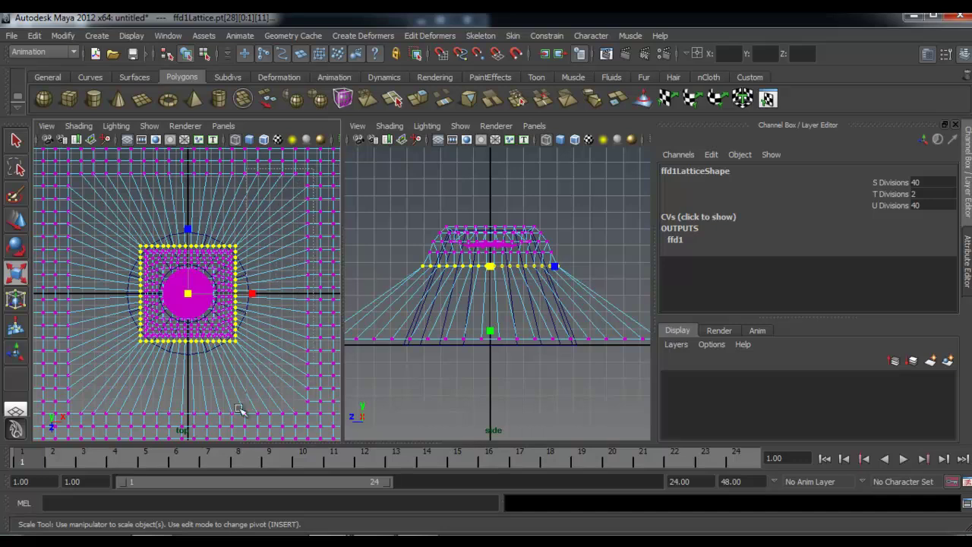
drag(58, 418, 59, 419)
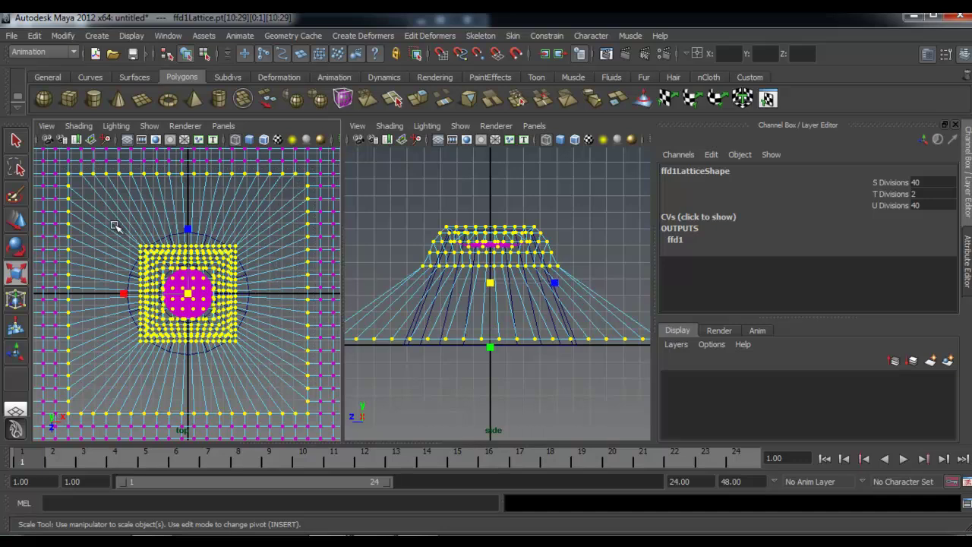
ctrl+drag(243, 372, 252, 372)
drag(491, 339, 369, 276)
key(w)
drag(490, 297, 500, 230)
key(r)
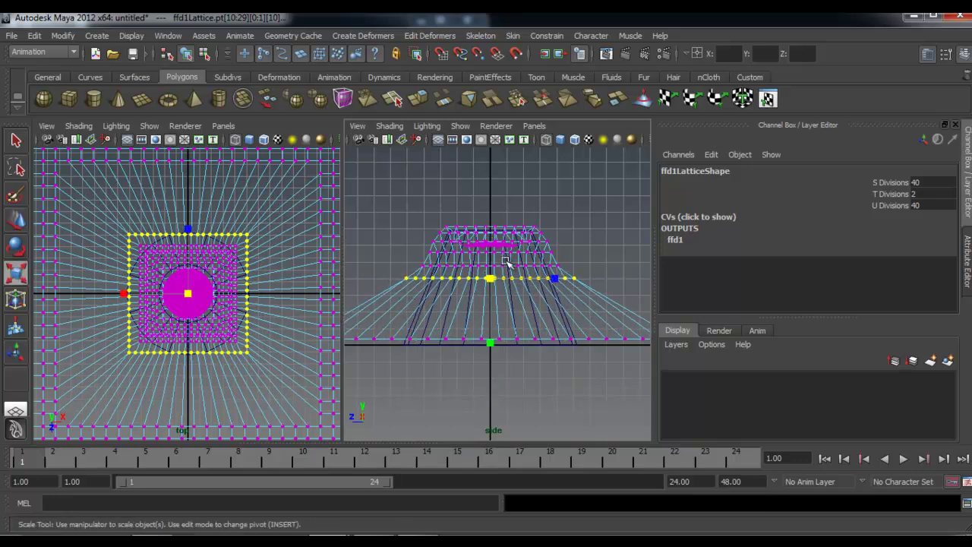
drag(490, 278, 477, 275)
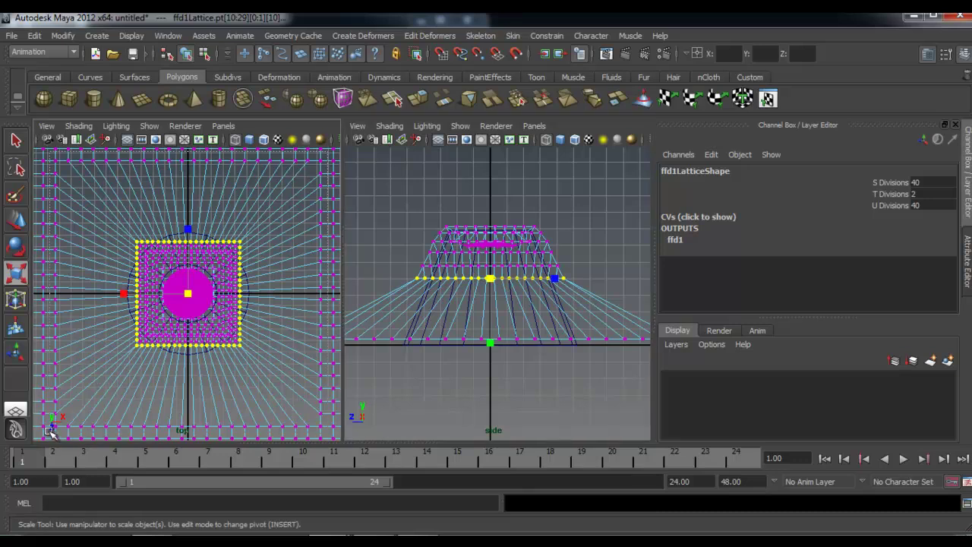
Step: Select the lattice ring at indices 9 and 30, scale it inward and position it below the 10 to 29 ring along the wall
drag(328, 154, 50, 428)
ctrl+drag(261, 383, 268, 387)
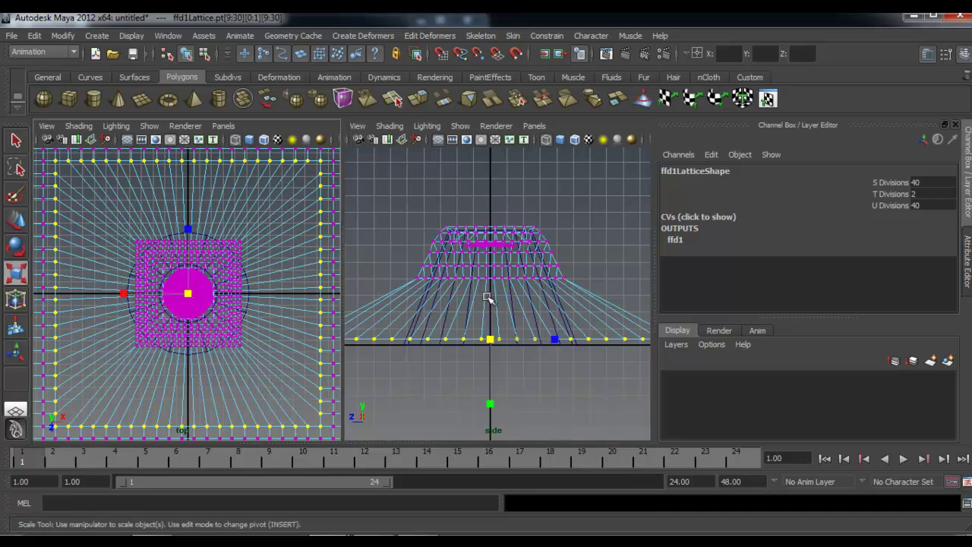
drag(499, 342, 360, 279)
key(w)
drag(492, 293, 499, 240)
key(r)
drag(493, 289, 483, 288)
key(w)
drag(493, 242, 493, 247)
Step: Select the lattice ring at indices 8 and 31, raise it to about 2.6 cm and scale it inward to follow the wall
alt+right_drag(302, 196, 227, 186)
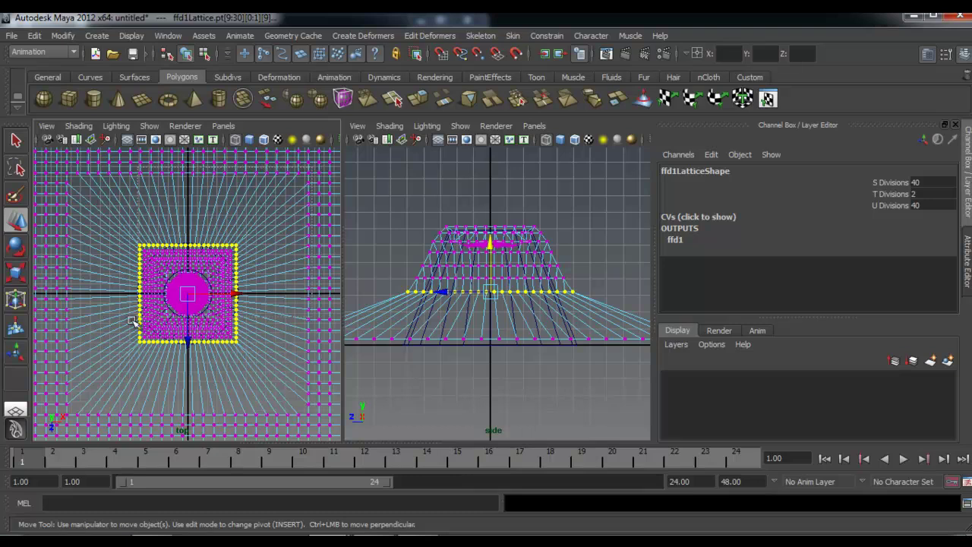
drag(61, 421, 62, 421)
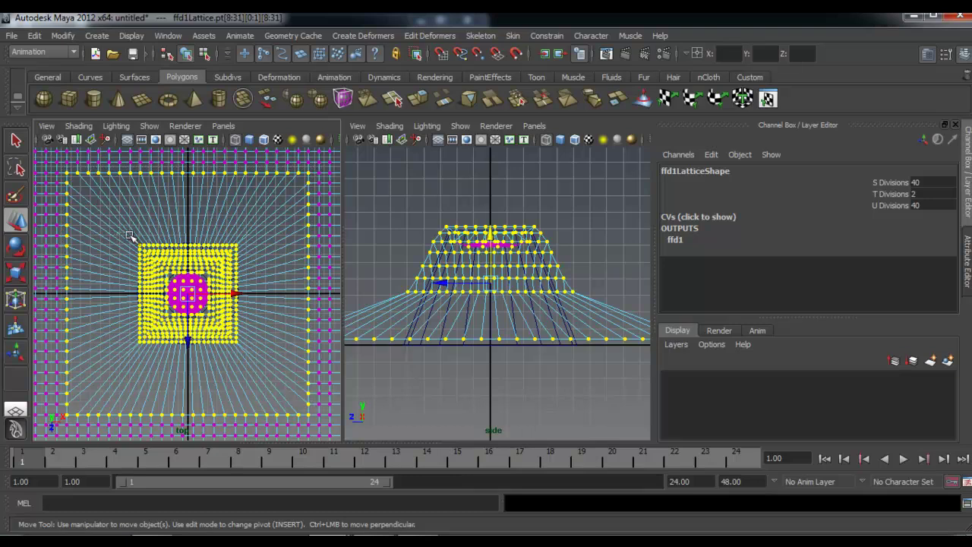
ctrl+drag(258, 363, 260, 363)
drag(490, 289, 490, 249)
key(r)
drag(496, 294, 332, 262)
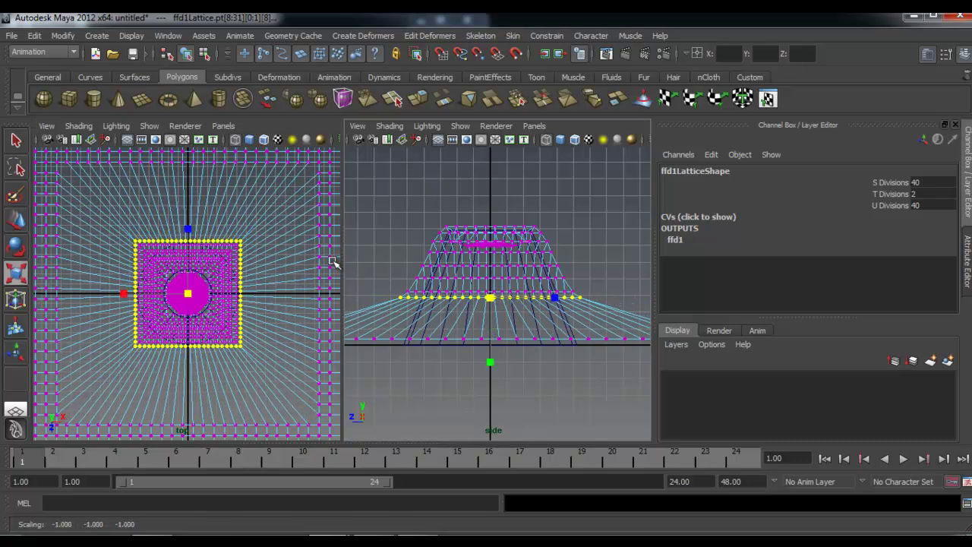
key(w)
drag(490, 250, 489, 254)
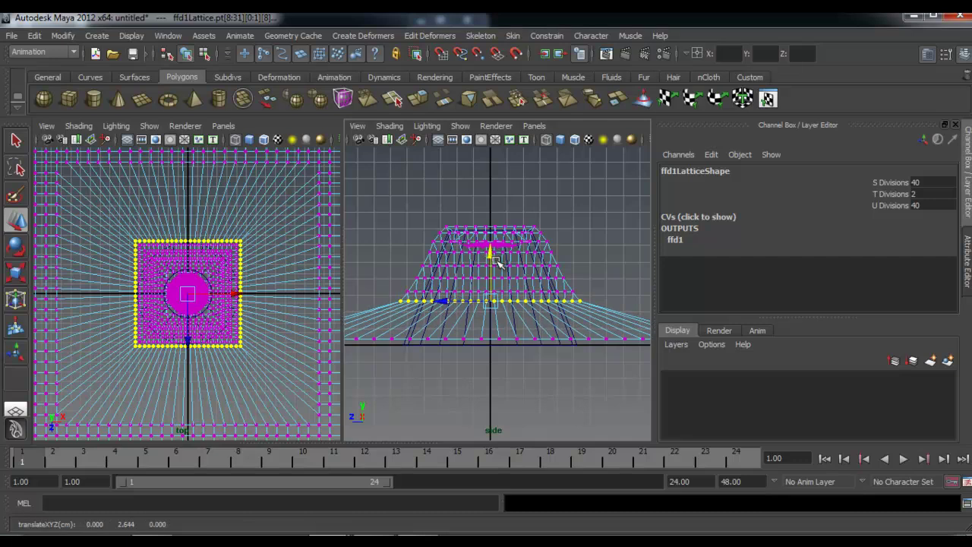
key(r)
drag(489, 300, 490, 302)
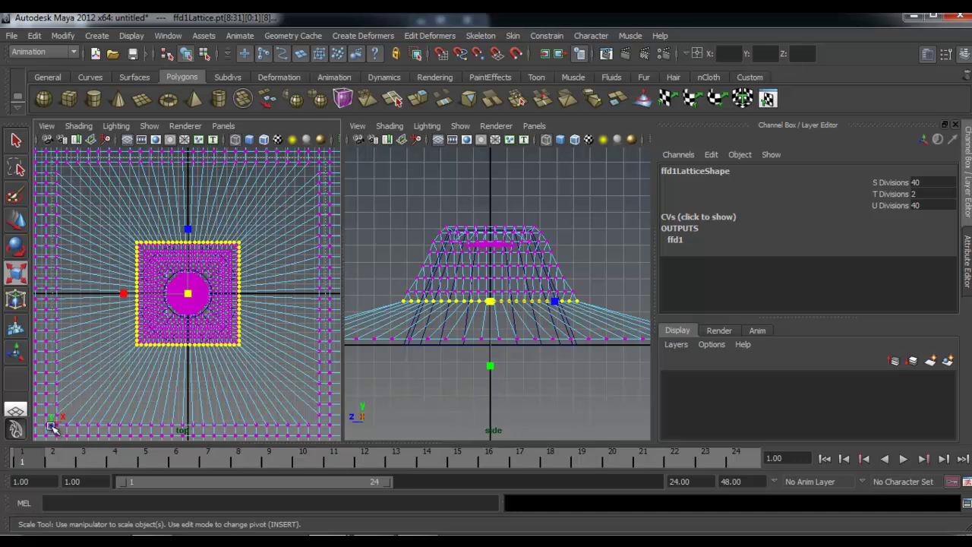
Step: Select the lattice ring at indices 7 and 32, scale it inward and raise it to just below the 8 to 31 ring
drag(76, 382, 324, 156)
ctrl+drag(118, 221, 148, 249)
ctrl+drag(260, 357, 259, 357)
drag(188, 294, 83, 258)
key(w)
drag(493, 296, 496, 268)
key(r)
drag(492, 310, 488, 310)
key(w)
drag(493, 263, 492, 265)
Step: Select the lattice ring at indices 6 and 33, scale it inward and raise it to continue the slope below the 7 to 32 ring
scroll(293, 224, down, 2)
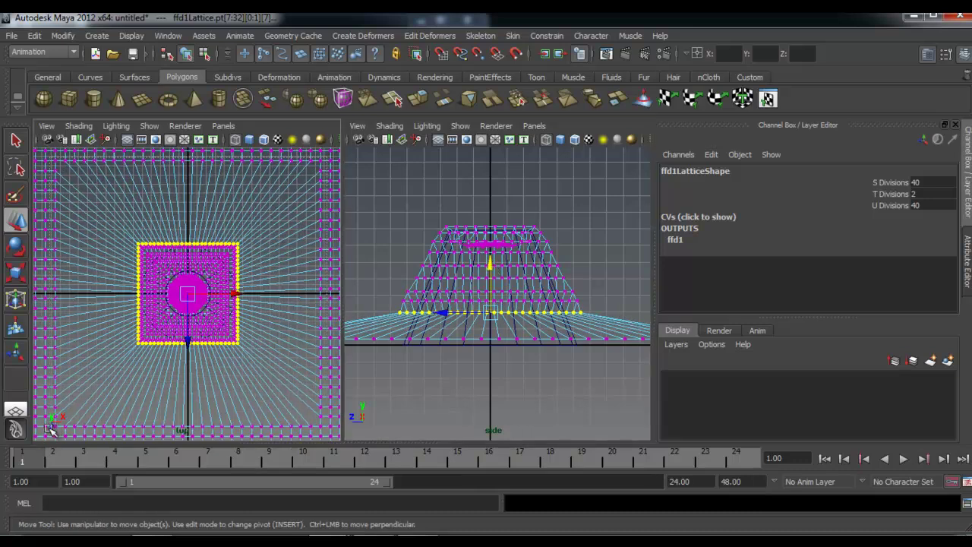
drag(50, 429, 50, 430)
ctrl+drag(117, 230, 261, 368)
key(r)
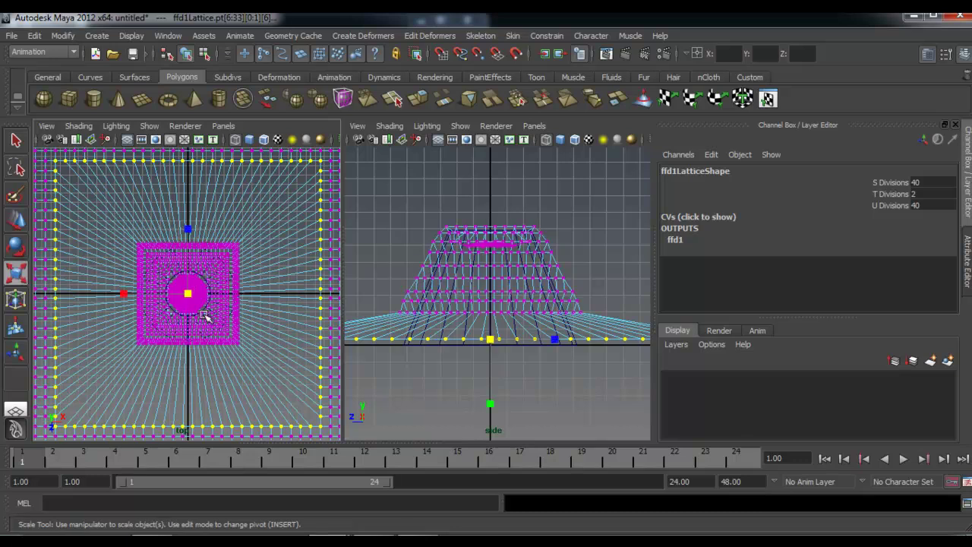
drag(188, 294, 78, 250)
key(w)
drag(491, 286, 490, 271)
key(r)
drag(492, 322, 489, 323)
key(w)
drag(491, 272, 491, 275)
Step: Select the lattice ring at indices 5 and 34, scale it inward, raise it slightly above the base and widen it a little
alt+right_drag(265, 214, 226, 209)
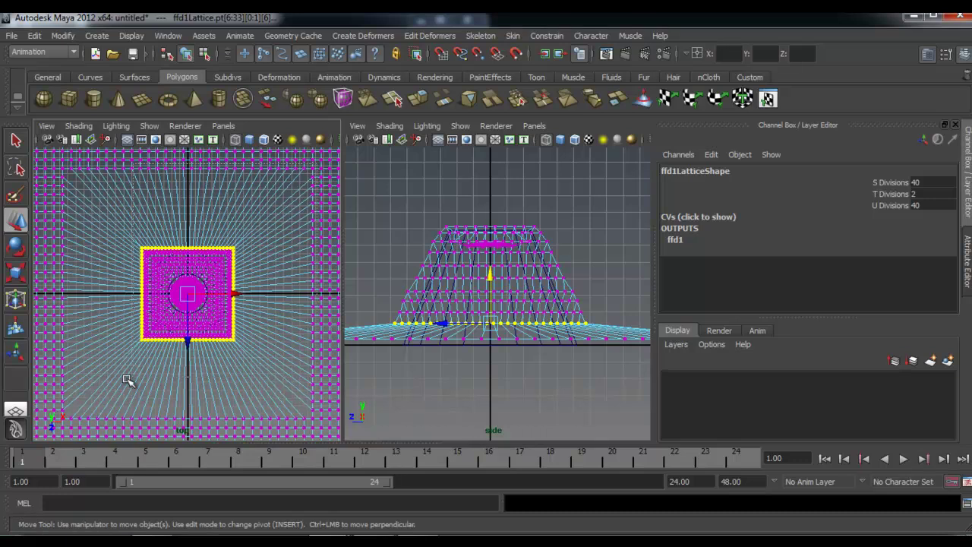
drag(77, 391, 57, 423)
ctrl+drag(118, 232, 146, 247)
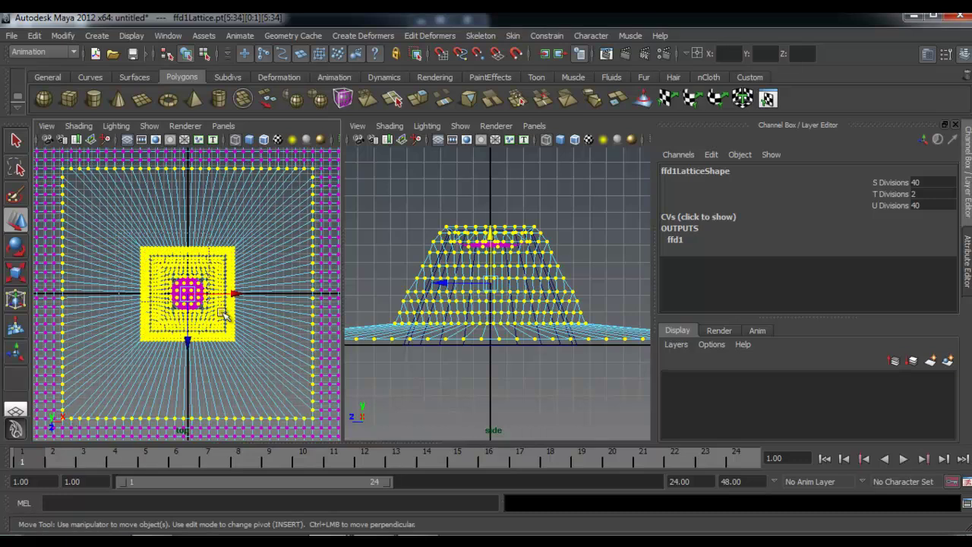
ctrl+drag(262, 356, 266, 359)
key(r)
drag(189, 294, 76, 260)
key(w)
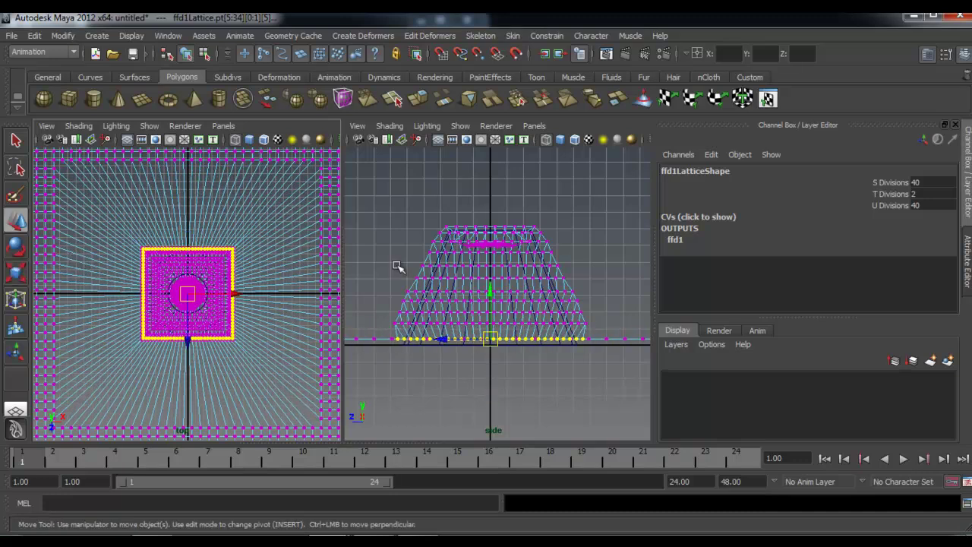
drag(491, 289, 487, 281)
key(r)
drag(490, 332, 496, 332)
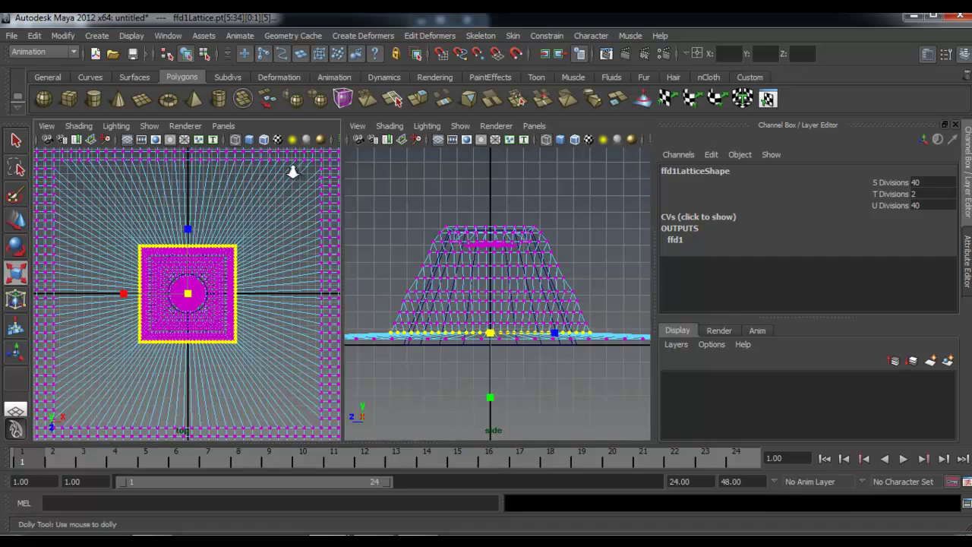
Step: Select the lattice ring at indices 4 and 35, scale it inward around the body's base and raise it to about 0.45 cm
scroll(303, 166, down, 1)
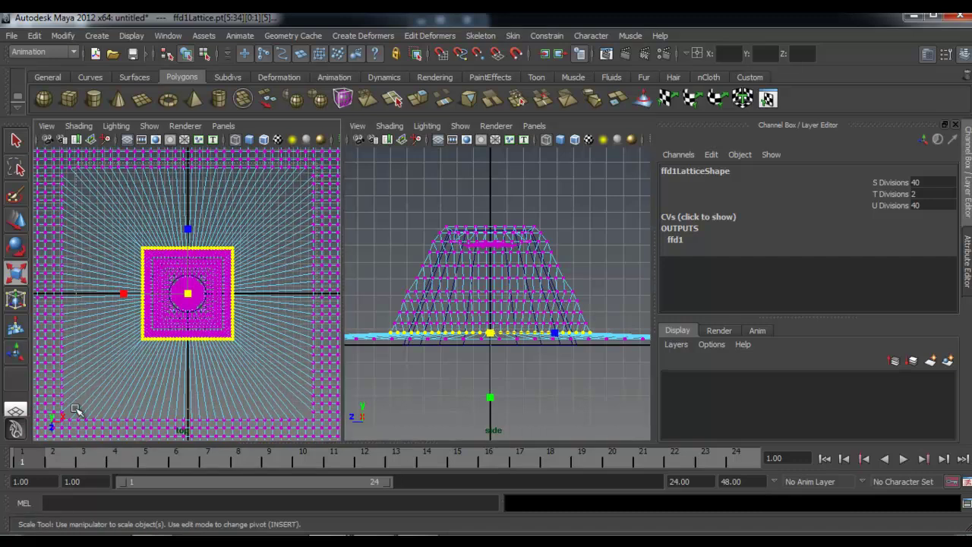
drag(57, 423, 58, 423)
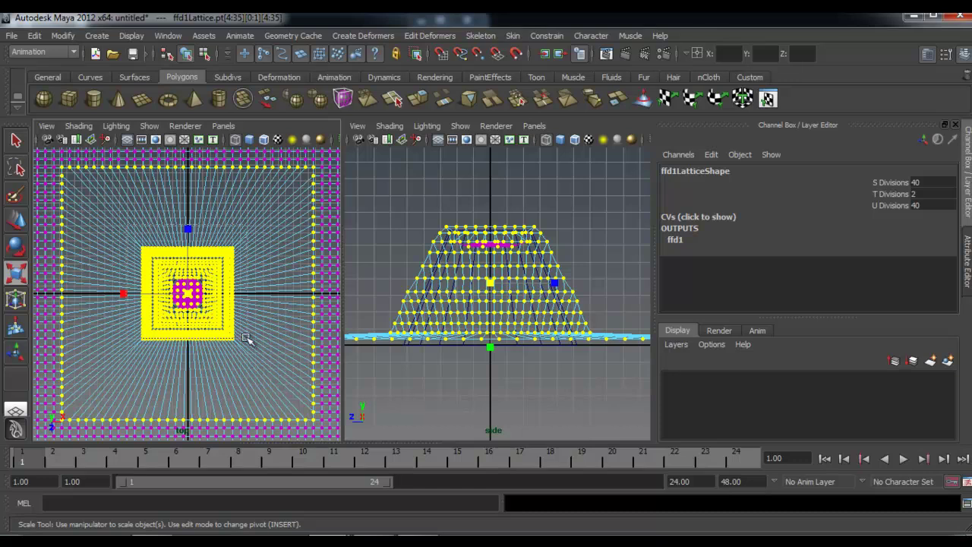
ctrl+drag(355, 330, 355, 333)
drag(492, 340, 264, 280)
key(w)
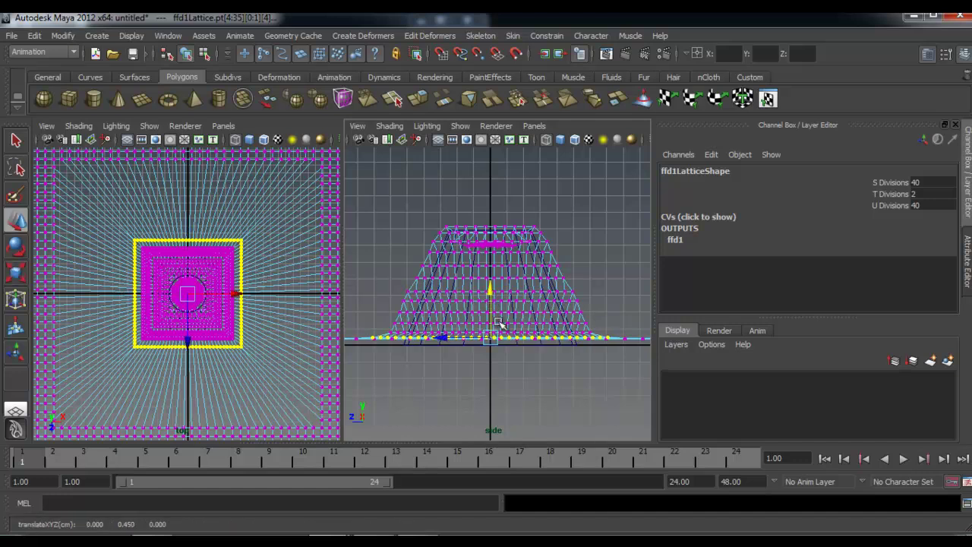
key(r)
drag(494, 337, 486, 337)
Step: Select the four outermost rings of lattice points in the top view and scale them inward around the body's base
alt+right_drag(301, 201, 180, 202)
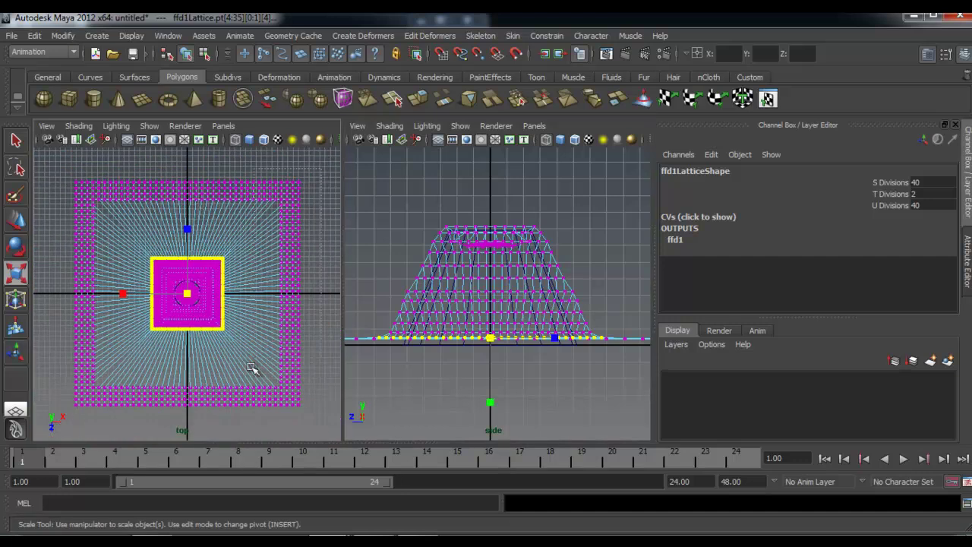
drag(248, 435, 309, 425)
shift+drag(56, 369, 245, 421)
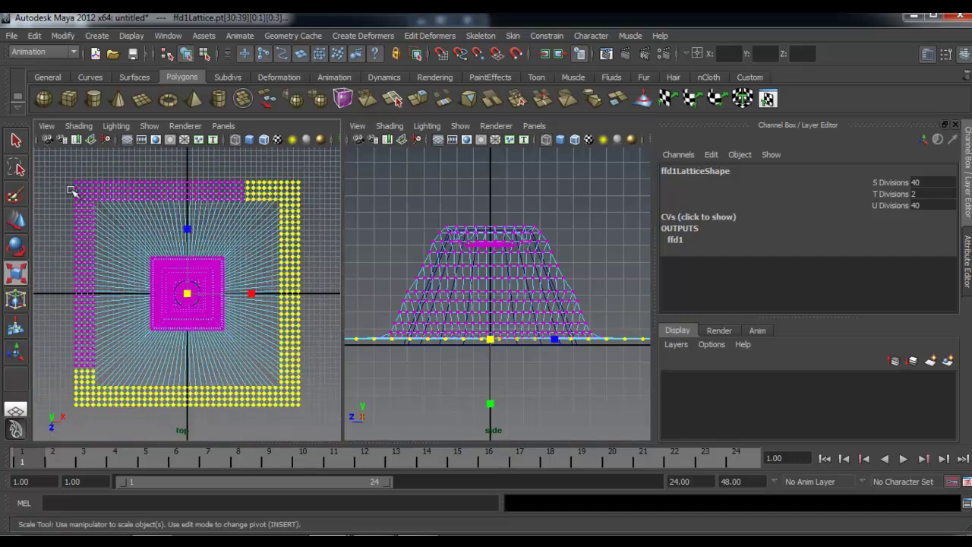
shift+drag(105, 318, 111, 379)
ctrl+shift+drag(67, 225, 67, 227)
drag(187, 293, 103, 274)
scroll(474, 307, up, 1)
scroll(474, 307, up, 2)
scroll(281, 289, up, 9)
scroll(182, 278, down, 2)
alt+right_drag(180, 278, 110, 278)
drag(187, 289, 174, 287)
Step: Switch to the perspective view, leave lattice point editing with nothing selected, and display the model shaded to inspect the drape
key(space)
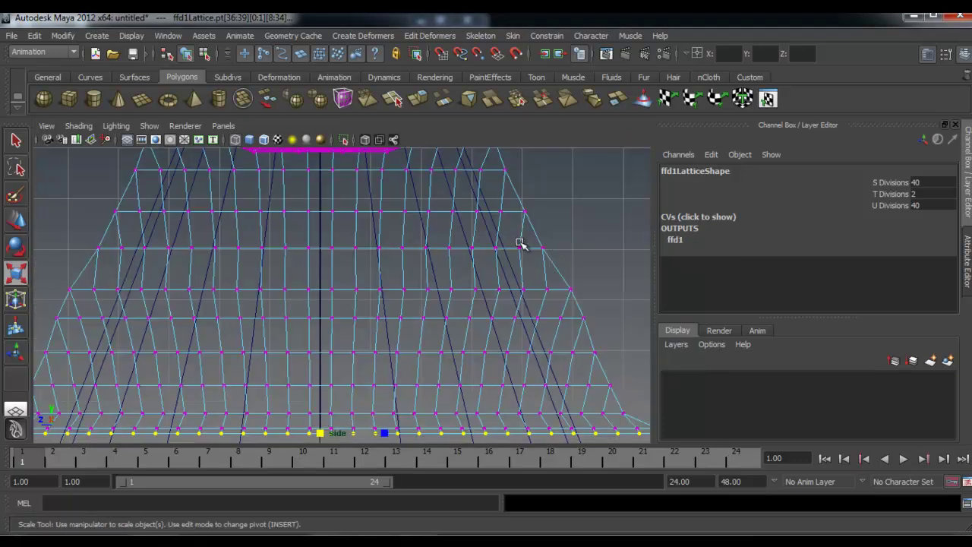
click(227, 127)
mouse_move(286, 142)
click(352, 142)
alt+right_drag(460, 269, 382, 263)
alt+drag(382, 262, 445, 252)
right_drag(427, 254, 479, 237)
click(527, 205)
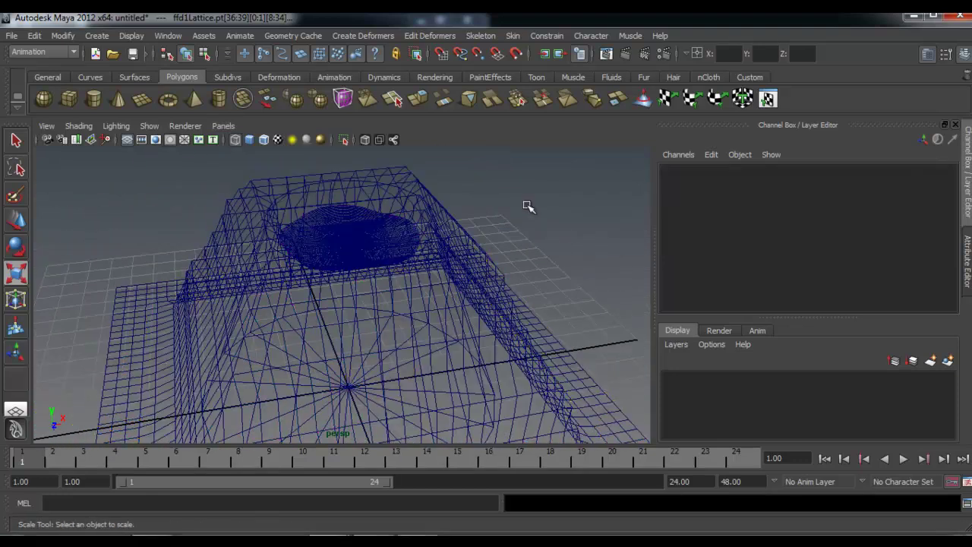
key(5)
alt+drag(528, 214, 224, 232)
alt+middle_drag(224, 232, 230, 264)
alt+drag(304, 253, 389, 270)
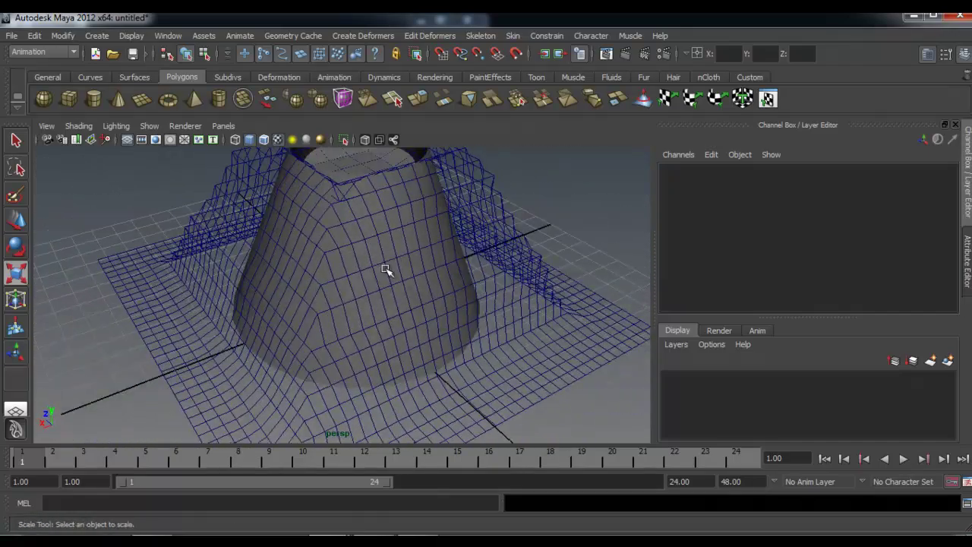
Step: Select the lattice around the body and return to editing its lattice points
click(389, 269)
alt+drag(451, 286, 492, 274)
alt+drag(474, 265, 488, 259)
right_drag(467, 258, 454, 238)
alt+drag(454, 238, 391, 282)
alt+drag(390, 282, 449, 291)
Step: Move the groups of lattice points along one vertical corner of the drape in toward the body's wall, from the upper part to the base
key(w)
drag(378, 247, 384, 355)
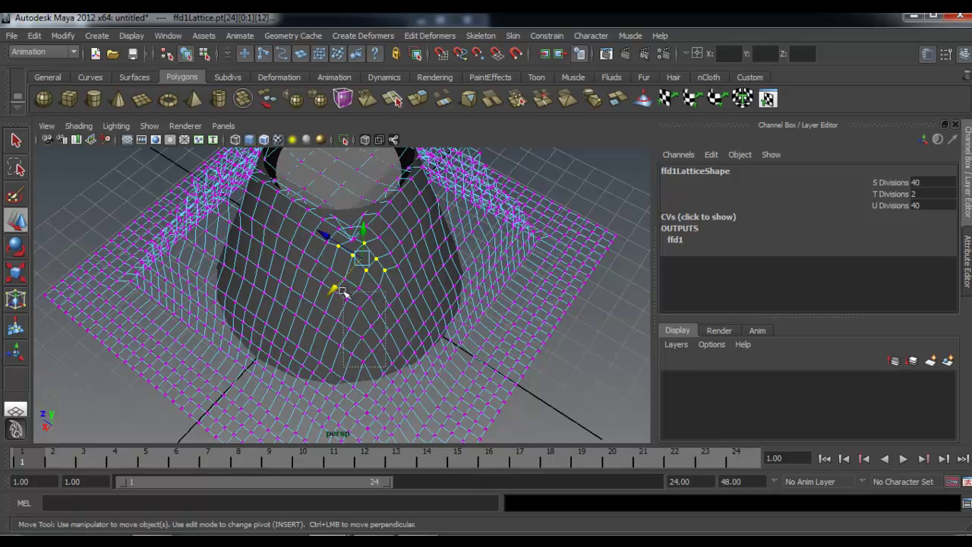
alt+drag(336, 292, 396, 339)
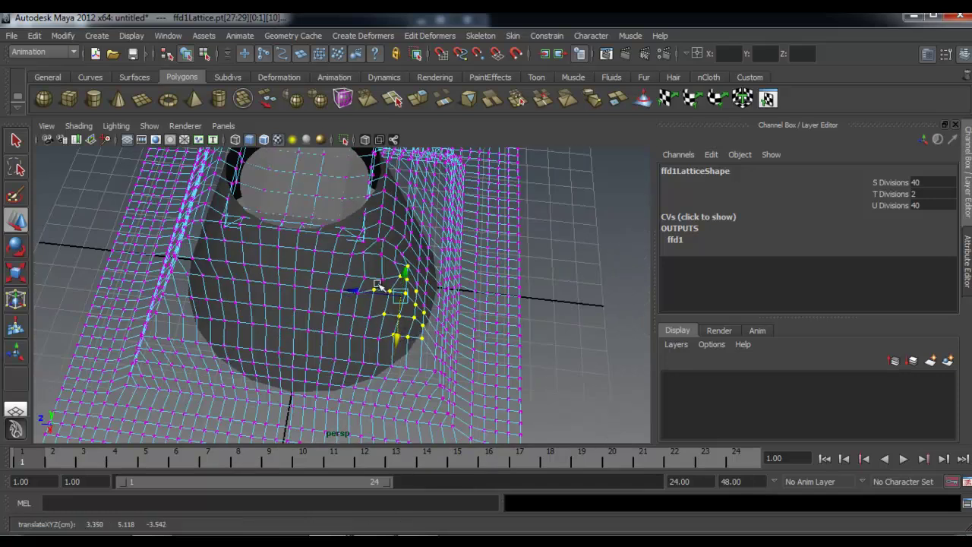
drag(395, 273, 396, 281)
alt+drag(414, 352, 357, 308)
drag(383, 422, 432, 418)
drag(398, 377, 389, 373)
drag(411, 413, 412, 405)
Step: Select the lattice points of the upper rings and show a side view of the drape beside the perspective view
alt+drag(417, 338, 408, 260)
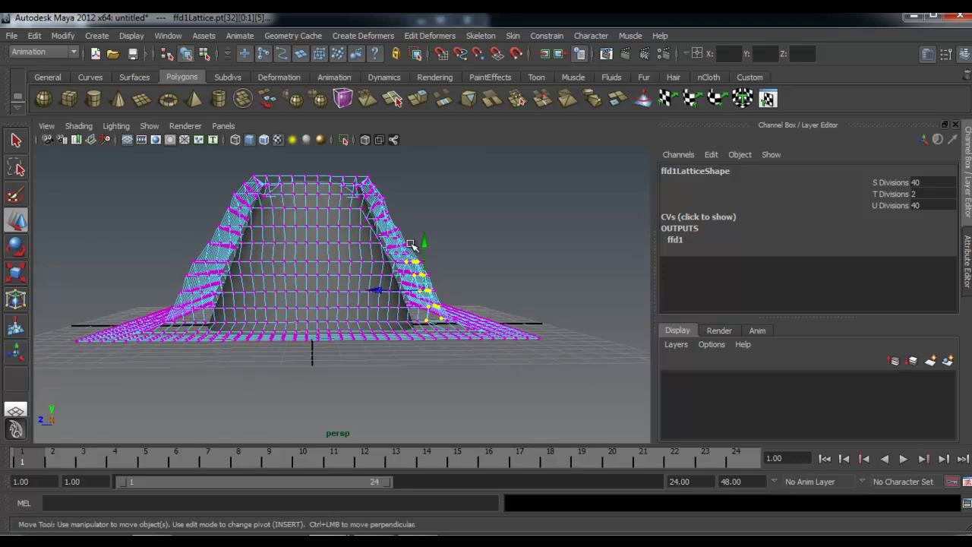
alt+middle_drag(415, 236, 406, 249)
alt+drag(405, 247, 398, 249)
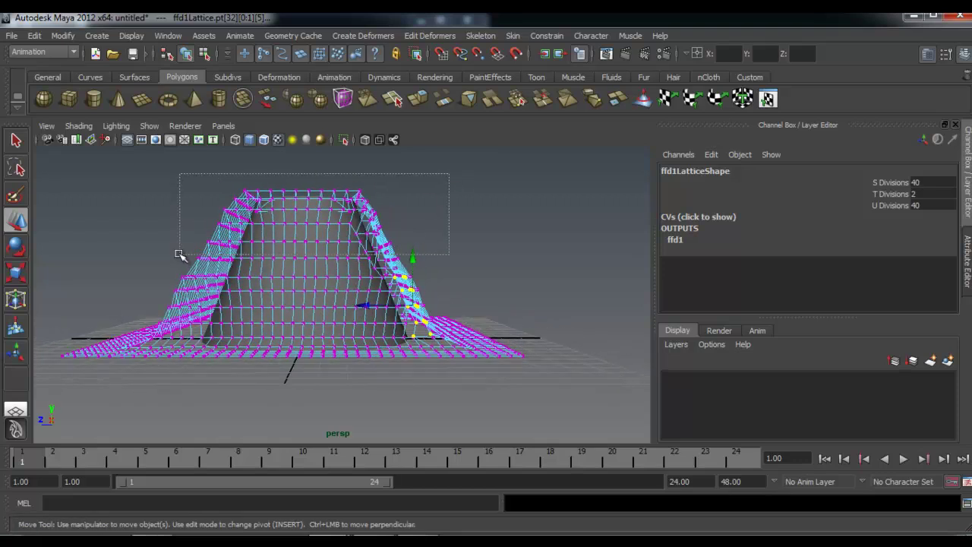
drag(188, 219, 189, 220)
alt+drag(484, 216, 431, 248)
key(space)
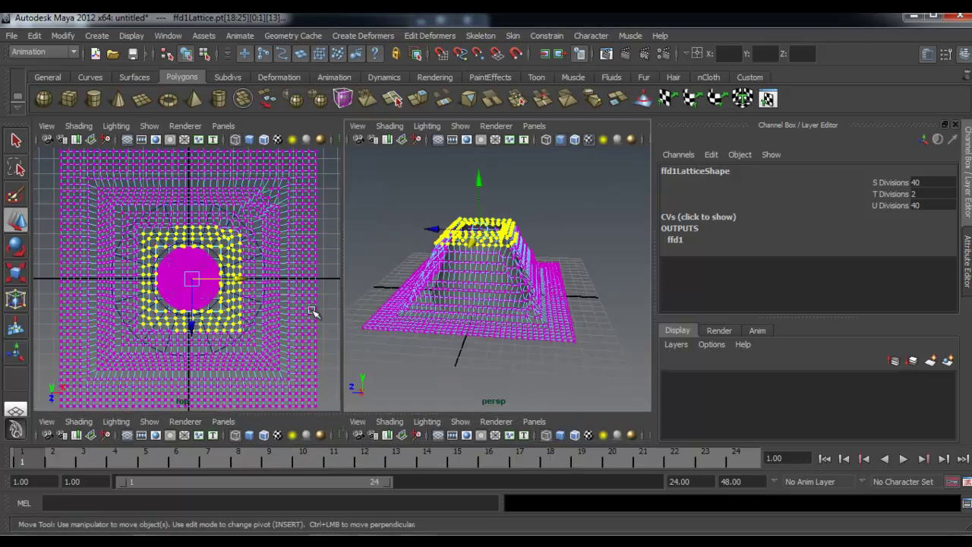
click(223, 125)
mouse_move(251, 166)
click(361, 182)
alt+middle_drag(174, 228, 248, 226)
alt+right_drag(260, 234, 288, 263)
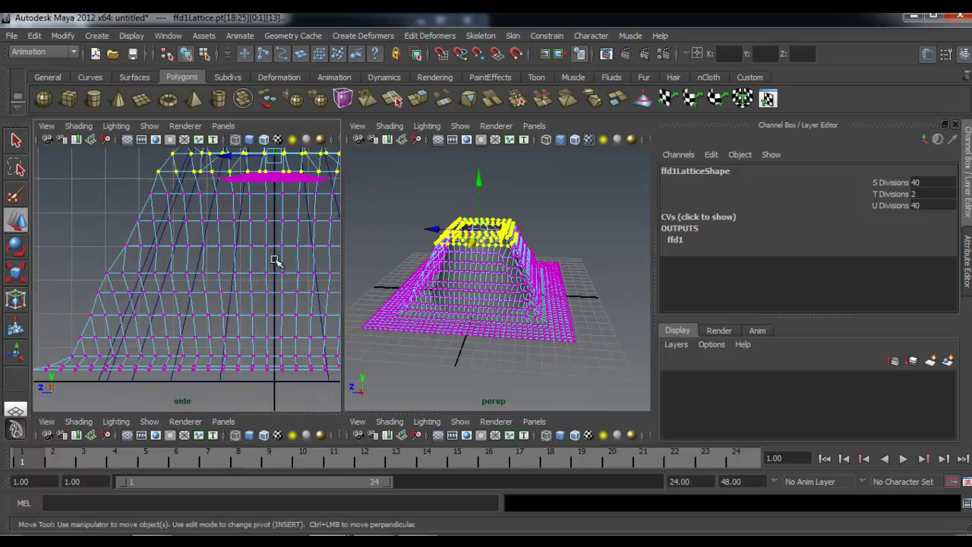
alt+middle_drag(137, 195, 132, 218)
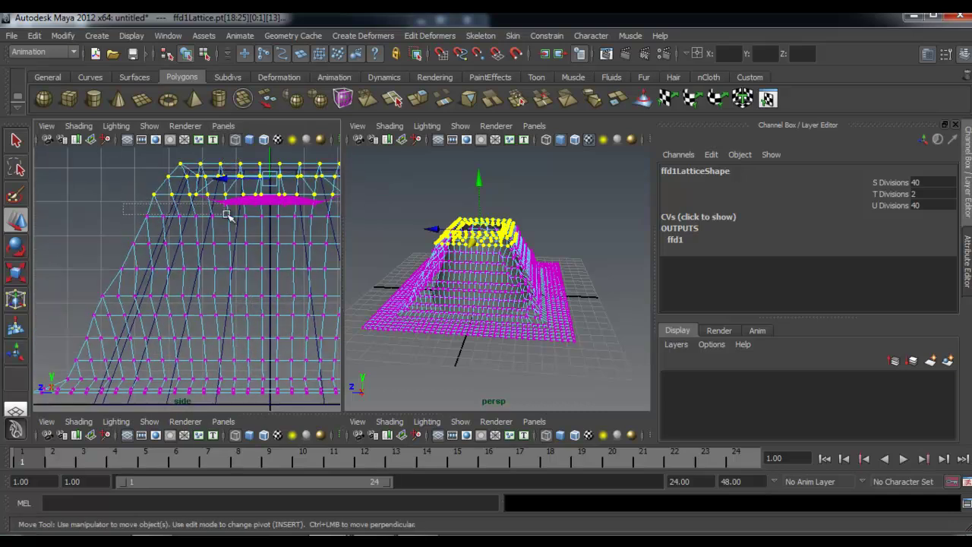
Step: Select the near half of the lattice row just below the disc in the side view, scale it and shift it in toward the body's wall
key(r)
drag(299, 230, 273, 211)
key(w)
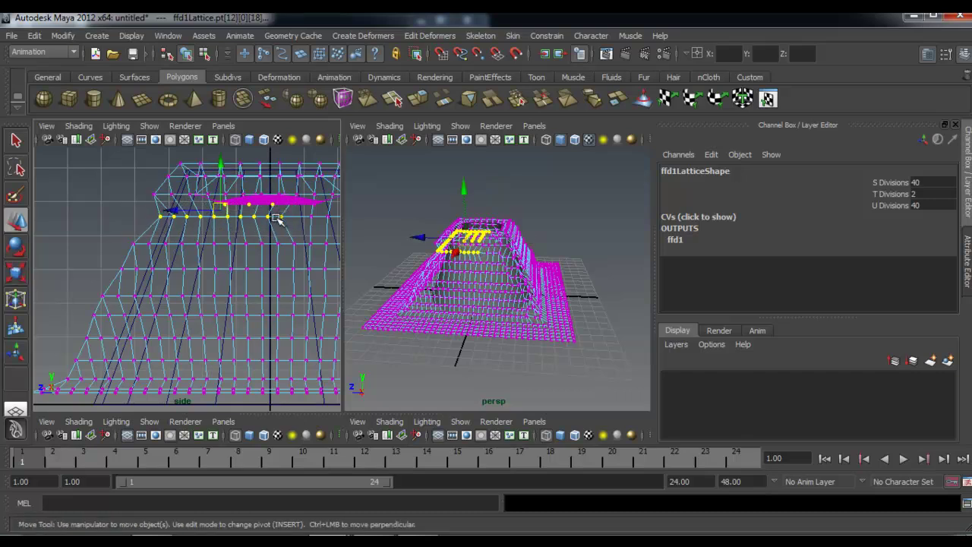
drag(184, 211, 188, 212)
Step: Select the near half of the lattice row level with the disc in the side view and scale it inward along its depth
drag(127, 187, 275, 202)
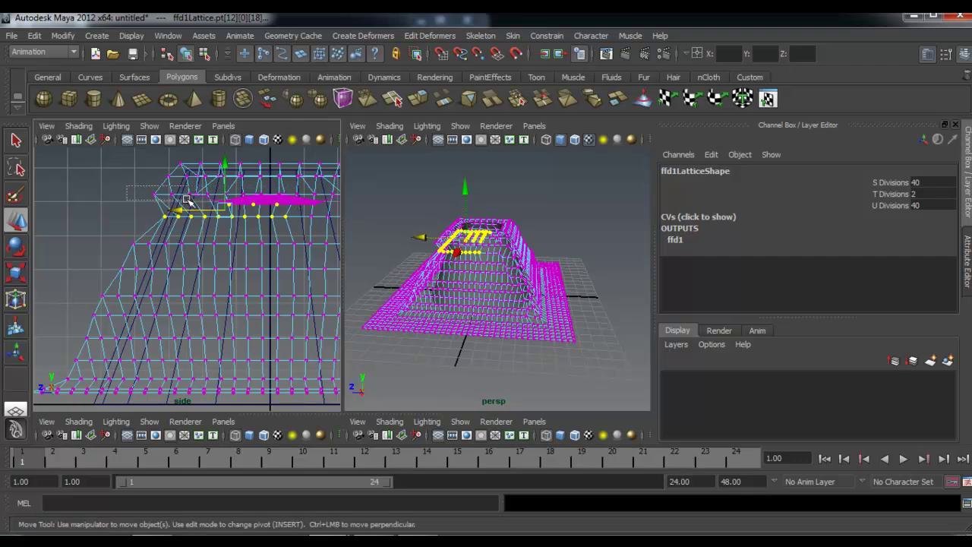
drag(299, 206, 299, 205)
alt+drag(507, 256, 425, 271)
alt+right_drag(426, 271, 558, 266)
alt+drag(559, 266, 524, 286)
alt+middle_drag(524, 286, 491, 345)
alt+right_drag(491, 345, 470, 299)
alt+drag(469, 300, 446, 291)
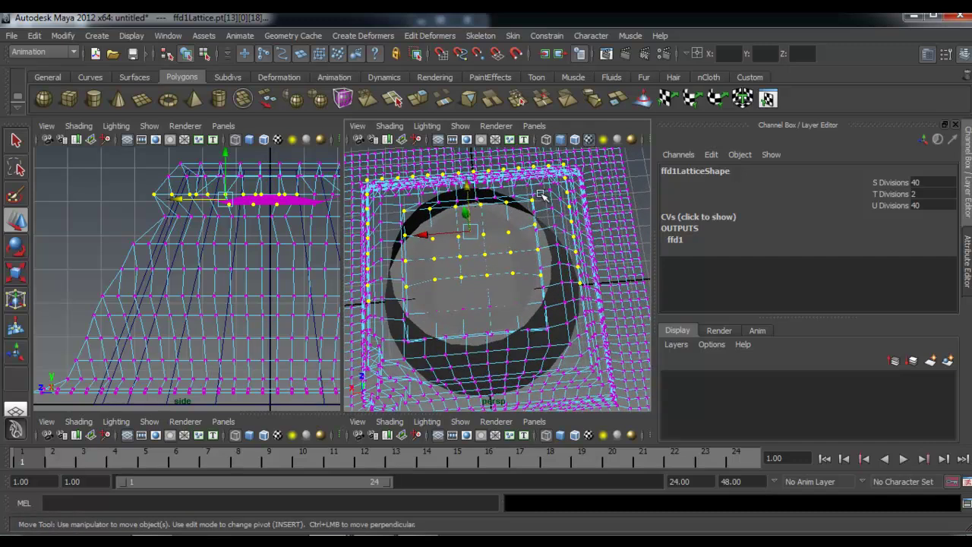
key(r)
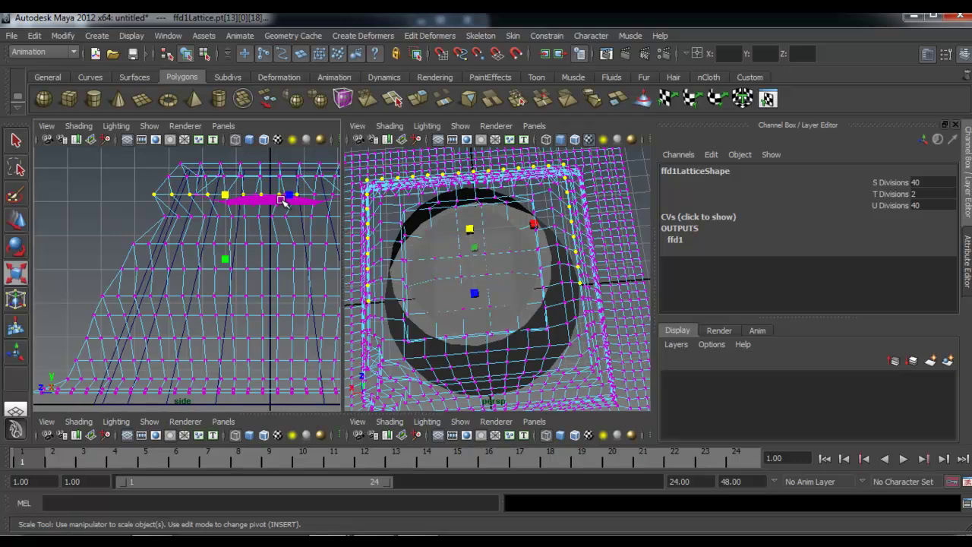
drag(292, 196, 280, 196)
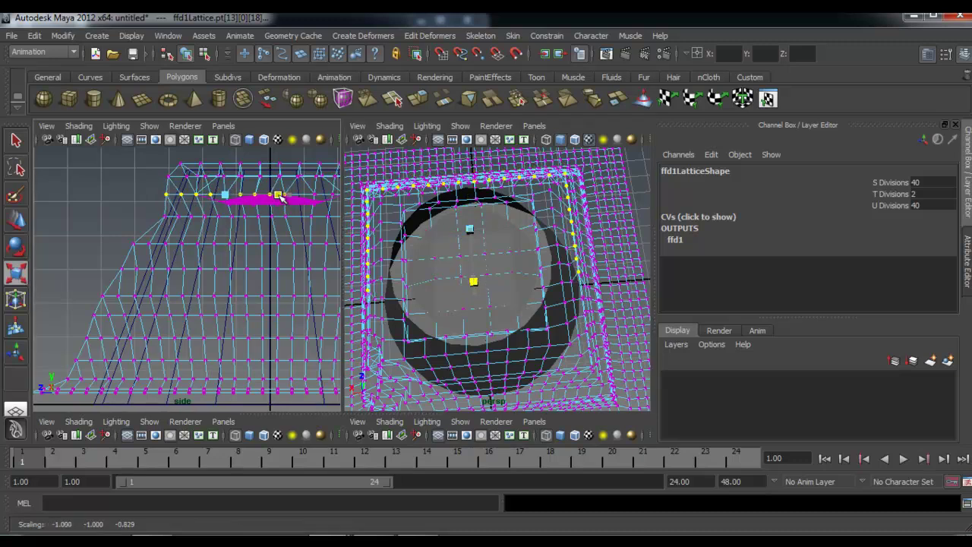
Step: Shift the near halves of the next two lattice rows below the disc in toward the body's wall in the side view
alt+middle_drag(111, 233, 117, 207)
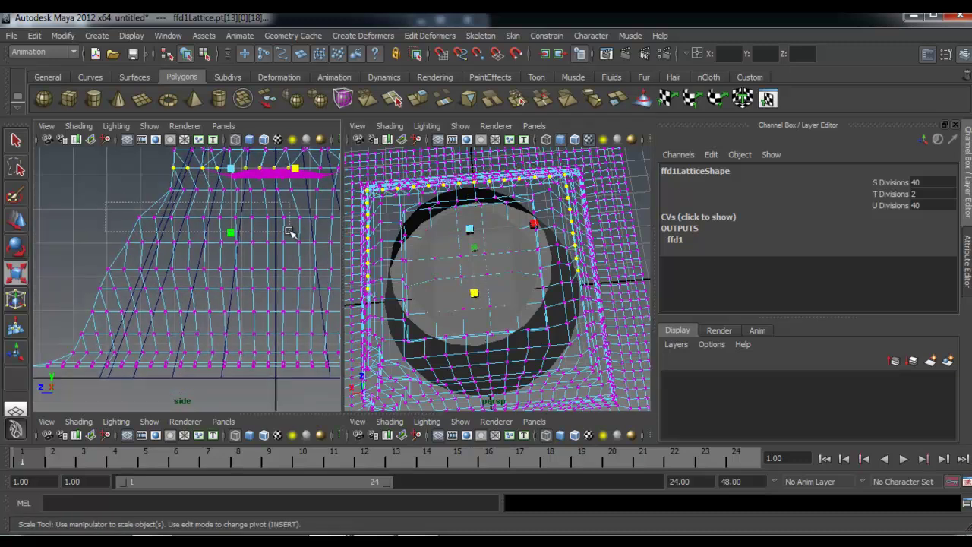
drag(301, 232, 271, 217)
key(w)
drag(199, 217, 203, 218)
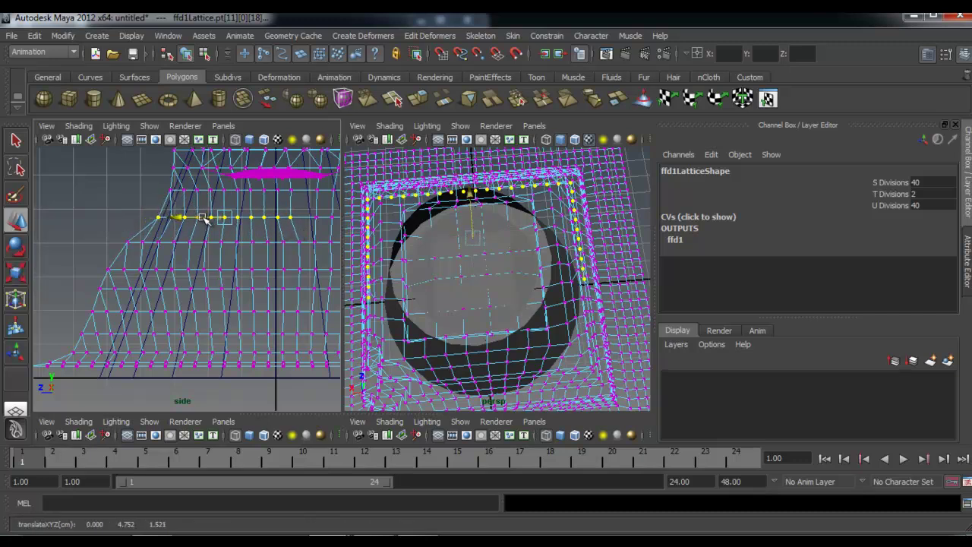
drag(96, 235, 257, 241)
key(r)
key(w)
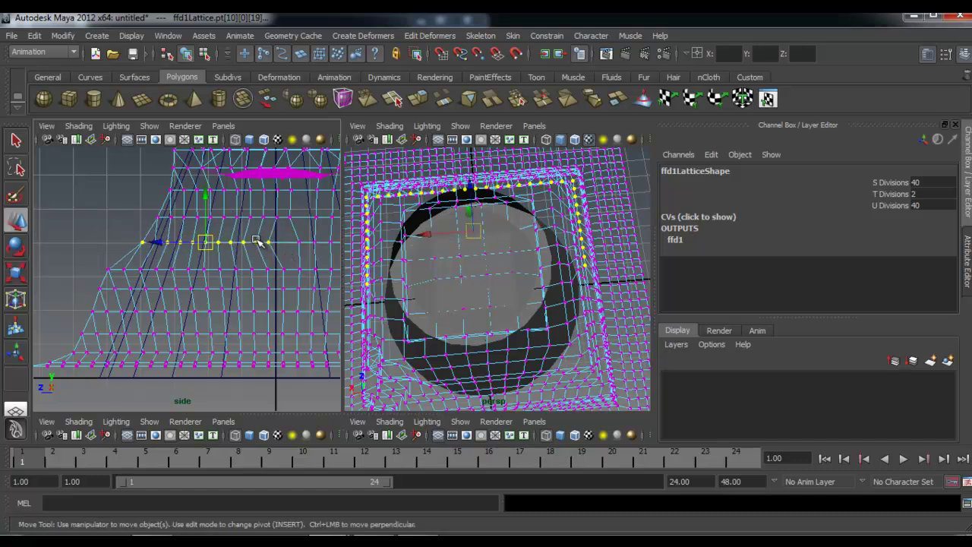
drag(174, 241, 179, 243)
Step: Narrow the near halves of the two lattice rows around mid-height and shift them in toward the wall
drag(93, 263, 237, 269)
key(r)
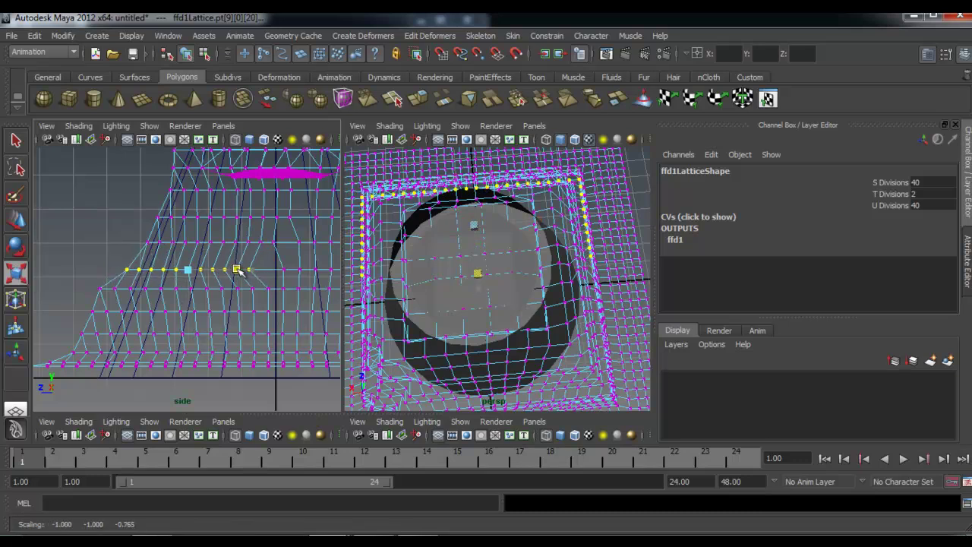
key(w)
drag(146, 269, 156, 269)
drag(82, 282, 216, 288)
key(r)
key(w)
drag(137, 288, 135, 289)
Step: Narrow the near halves of the two lower lattice rows above the base and bring them in toward the wall
drag(79, 306, 219, 313)
key(r)
key(w)
drag(138, 313, 143, 313)
drag(63, 327, 201, 333)
key(r)
key(w)
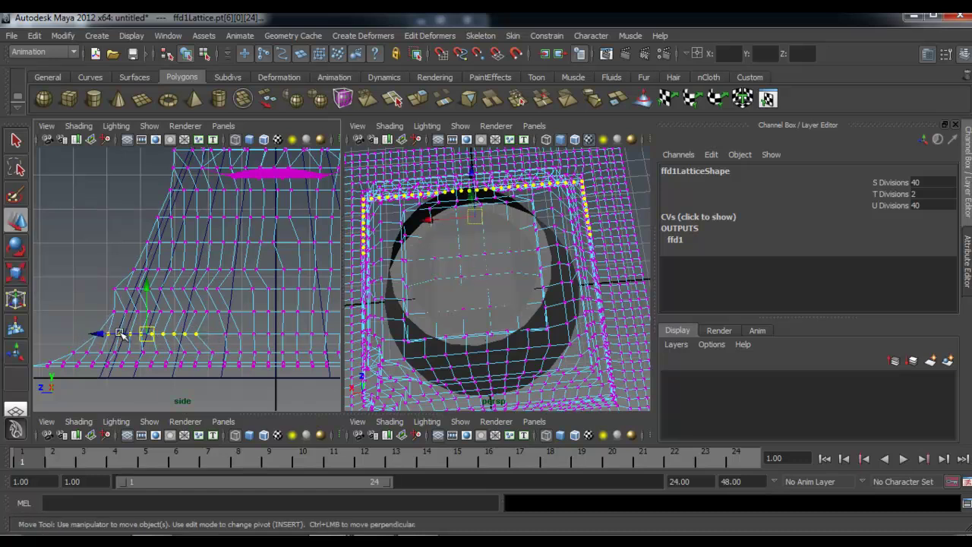
Step: Return to lattice point editing, reselect the protruding row below mid-height and move it further in toward the wall
click(121, 323)
click(111, 280)
click(117, 288)
right_drag(119, 289, 107, 265)
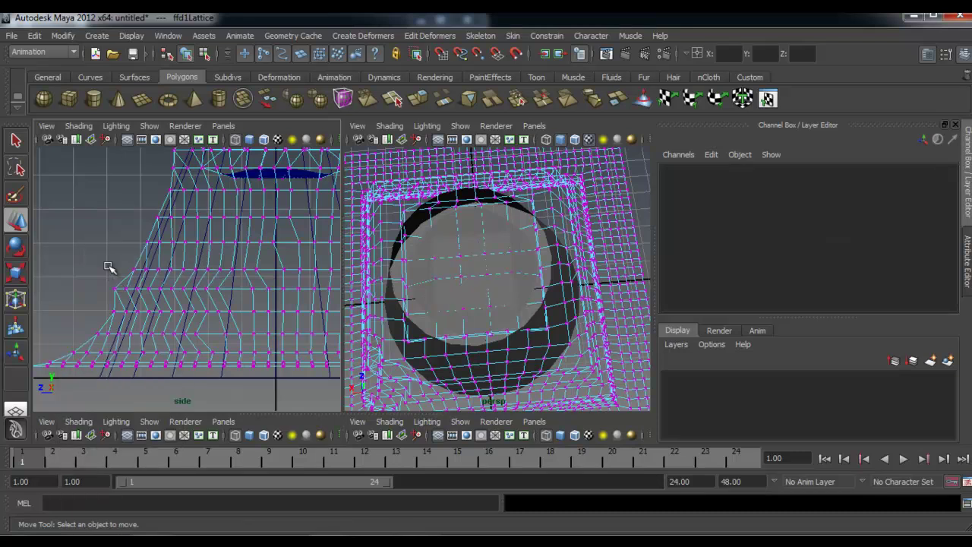
drag(96, 283, 122, 289)
drag(222, 296, 223, 297)
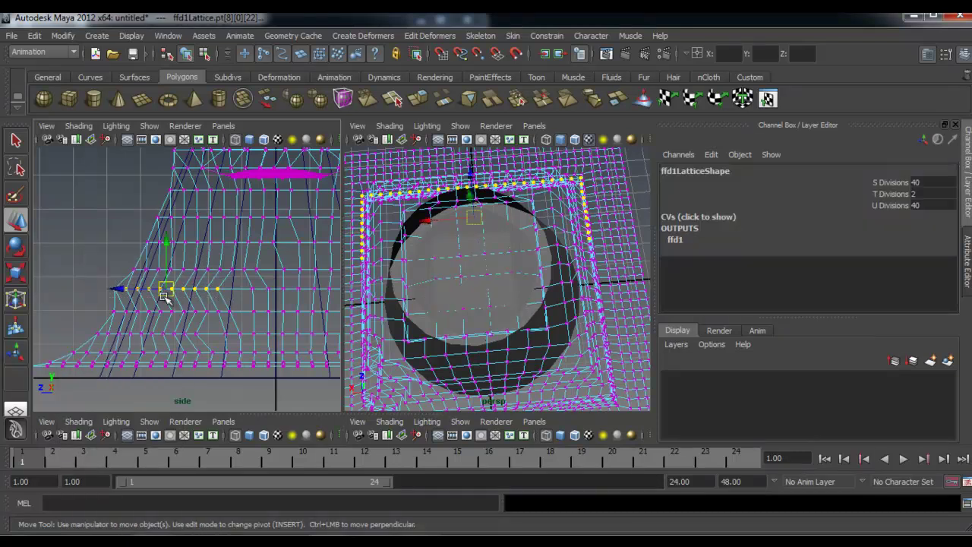
drag(142, 289, 154, 290)
Step: Return to object selection, select the disc inside the body's opening and inspect the reshaped lattice from several angles
alt+drag(461, 281, 421, 253)
key(q)
right_drag(605, 202, 614, 186)
click(618, 173)
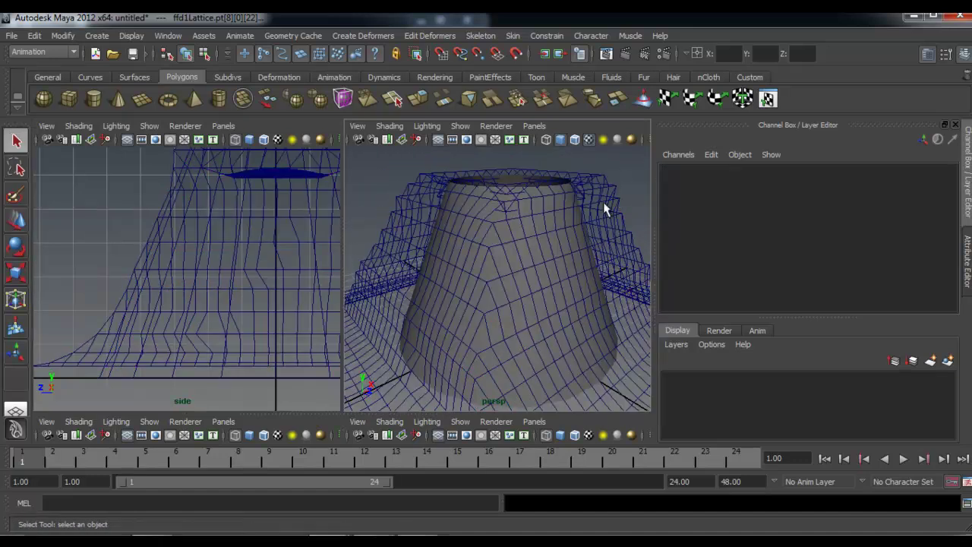
alt+drag(609, 199, 602, 240)
click(515, 221)
alt+drag(515, 221, 575, 213)
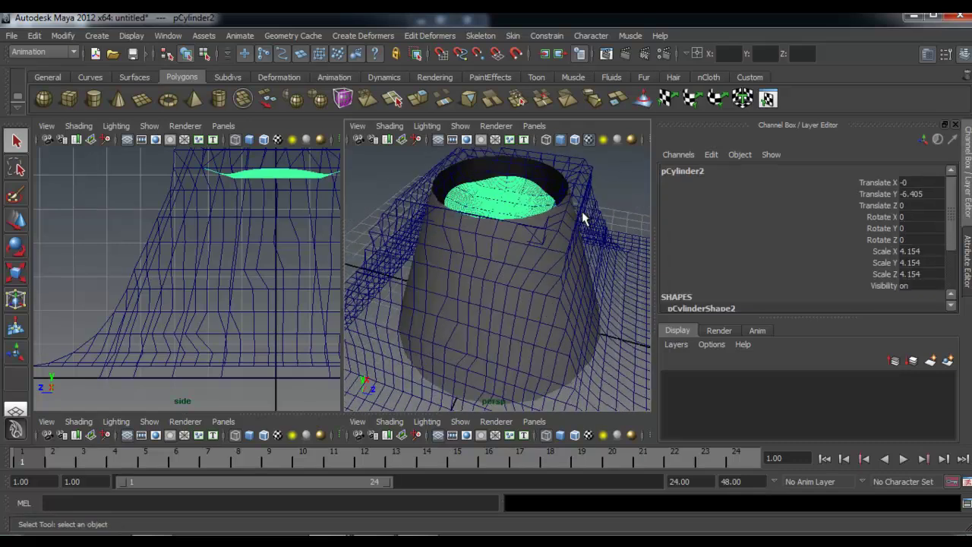
alt+right_drag(575, 212, 446, 263)
alt+drag(447, 262, 508, 234)
mouse_move(448, 242)
alt+right_down()
mouse_move(522, 260)
mouse_move(465, 249)
alt+right_up()
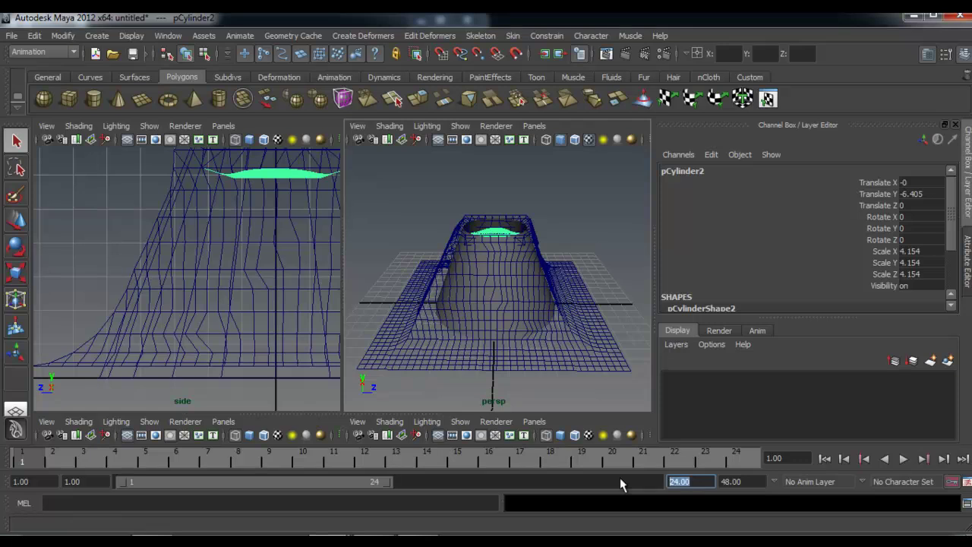
Step: Set the playback range to end at frame 200 and key the disc's transform at frame 1
key(Return)
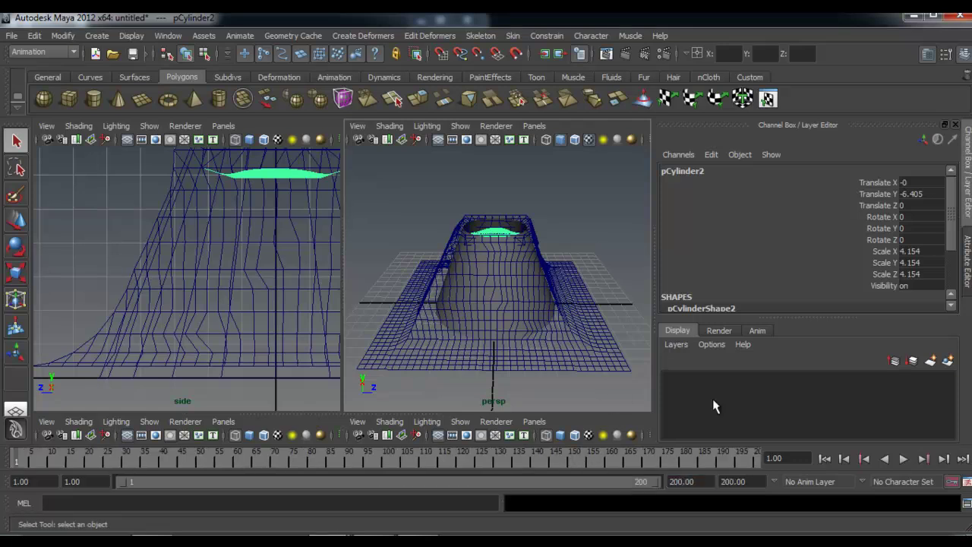
click(584, 220)
alt+drag(529, 234, 529, 247)
click(314, 175)
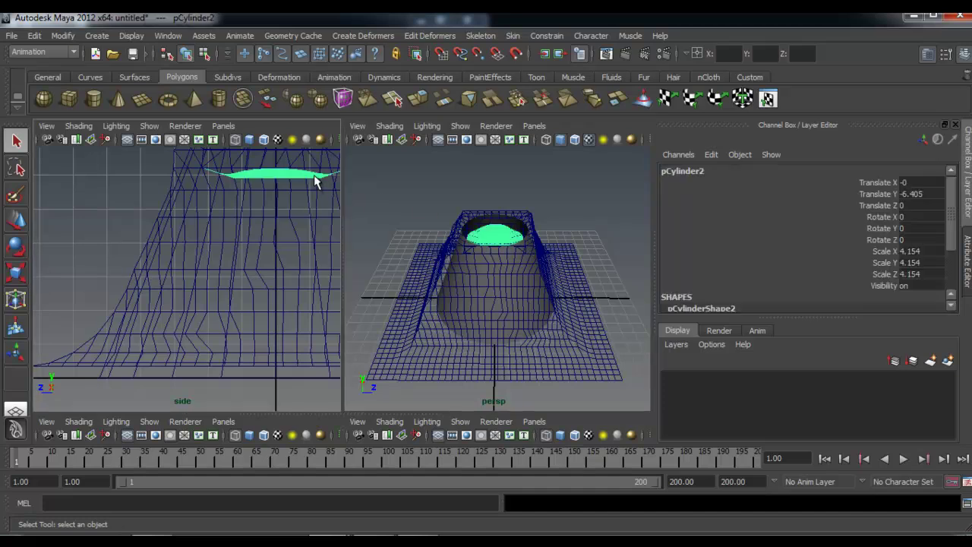
alt+middle_drag(430, 278, 419, 283)
key(s)
Step: Go to frame 200 and scale the disc uniformly to about 32.131 so it spreads down over the lattice
drag(142, 455, 692, 461)
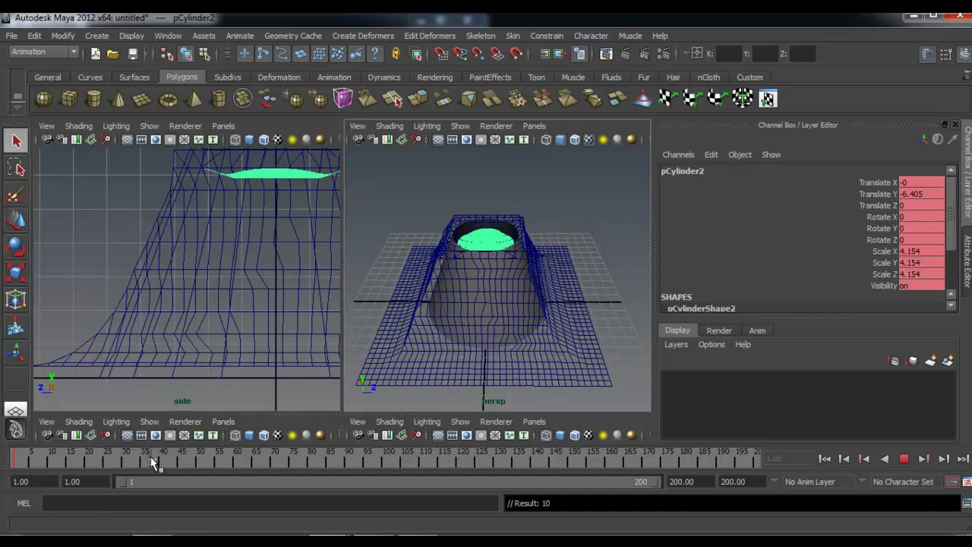
key(r)
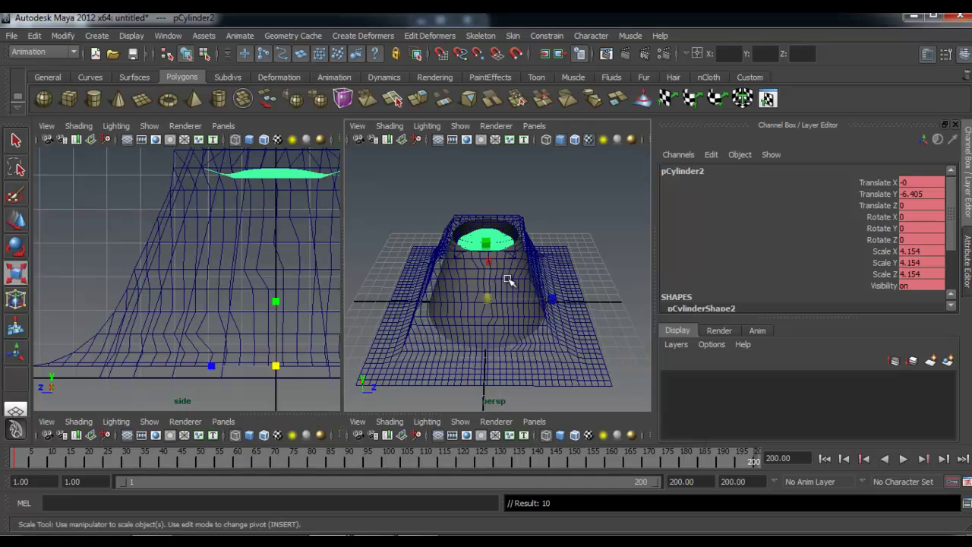
drag(490, 300, 971, 291)
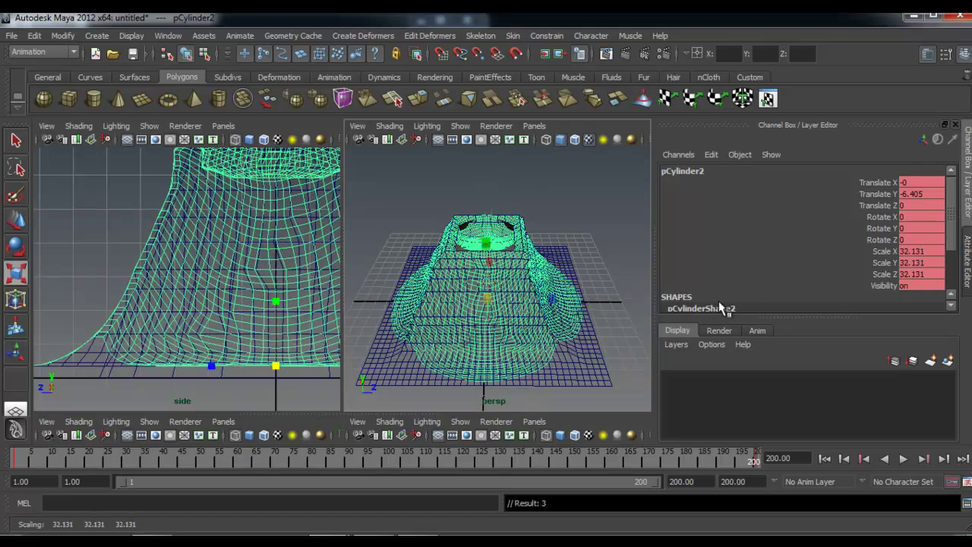
Step: Examine the drape's corners and base from several angles, enlarging the perspective view to fill the workspace
alt+drag(566, 329, 509, 345)
alt+drag(560, 319, 534, 284)
alt+middle_drag(502, 279, 469, 308)
alt+drag(468, 308, 476, 284)
click(532, 272)
alt+right_drag(476, 284, 537, 291)
alt+middle_drag(537, 291, 505, 205)
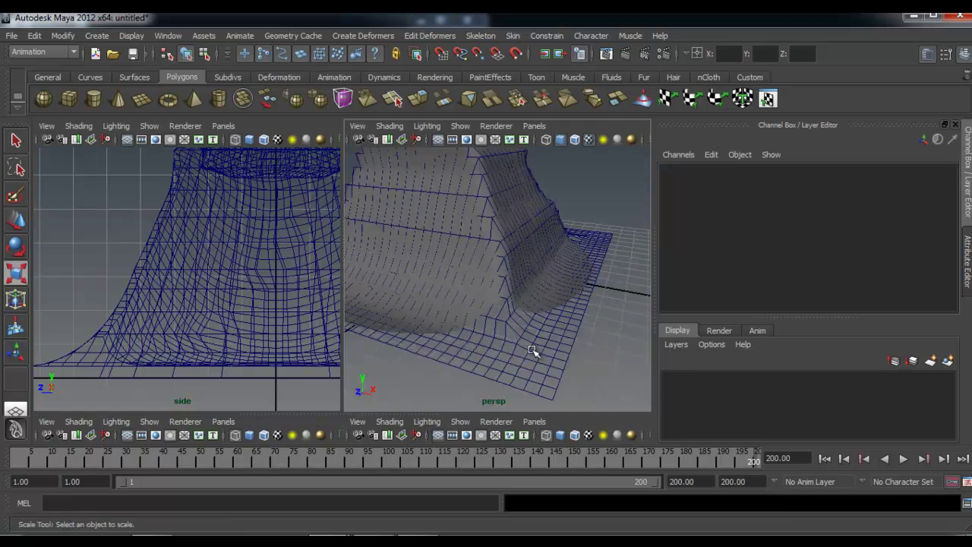
click(538, 340)
alt+middle_drag(529, 306, 547, 378)
alt+drag(549, 381, 531, 305)
alt+drag(545, 233, 520, 226)
click(542, 219)
key(space)
alt+right_drag(490, 249, 441, 250)
alt+drag(441, 250, 400, 247)
click(503, 352)
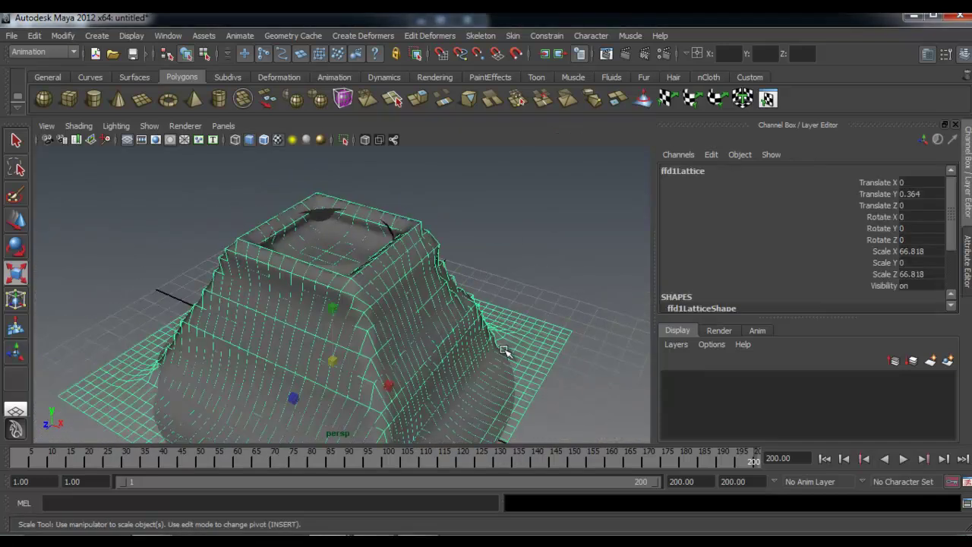
alt+drag(507, 355, 374, 357)
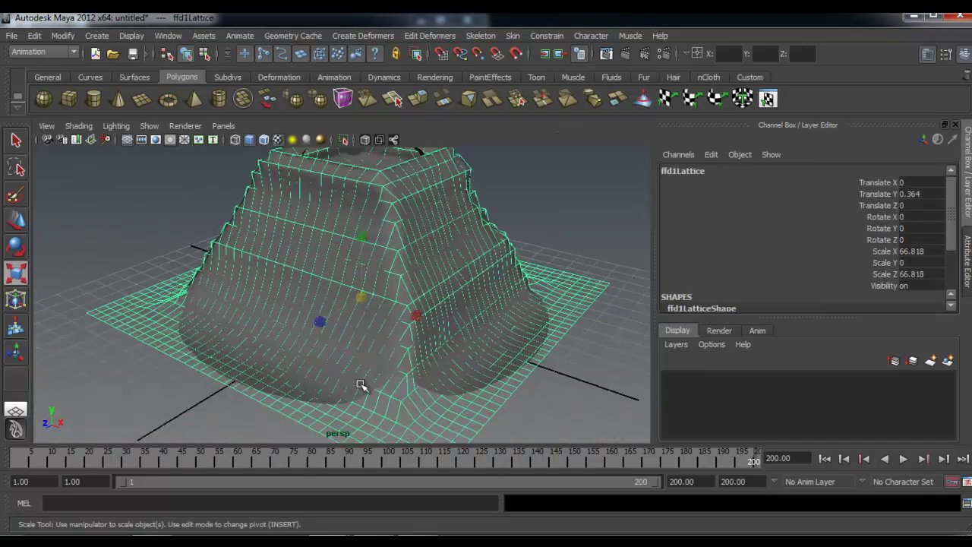
Step: Select the draped disc, assign it a new Blinn material and show its attributes
click(345, 404)
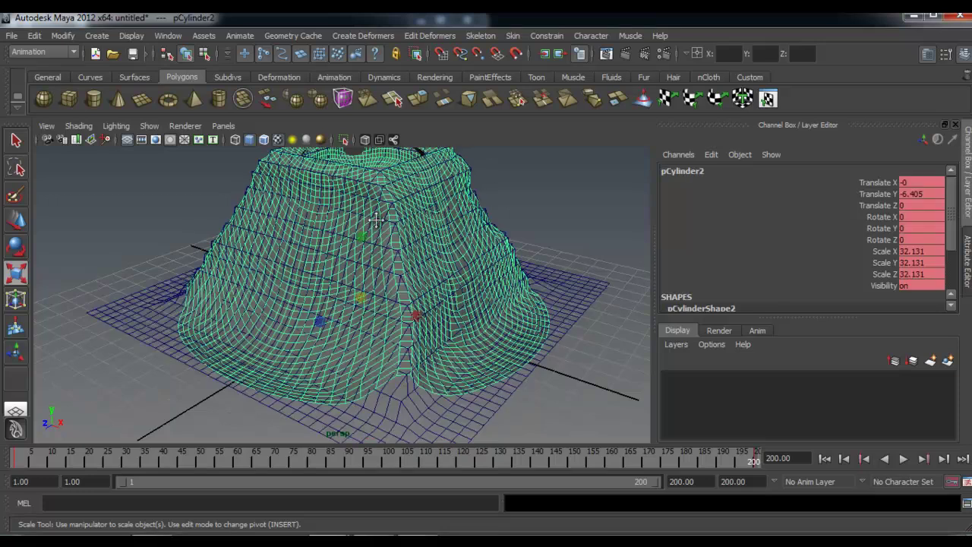
alt+middle_drag(378, 220, 378, 249)
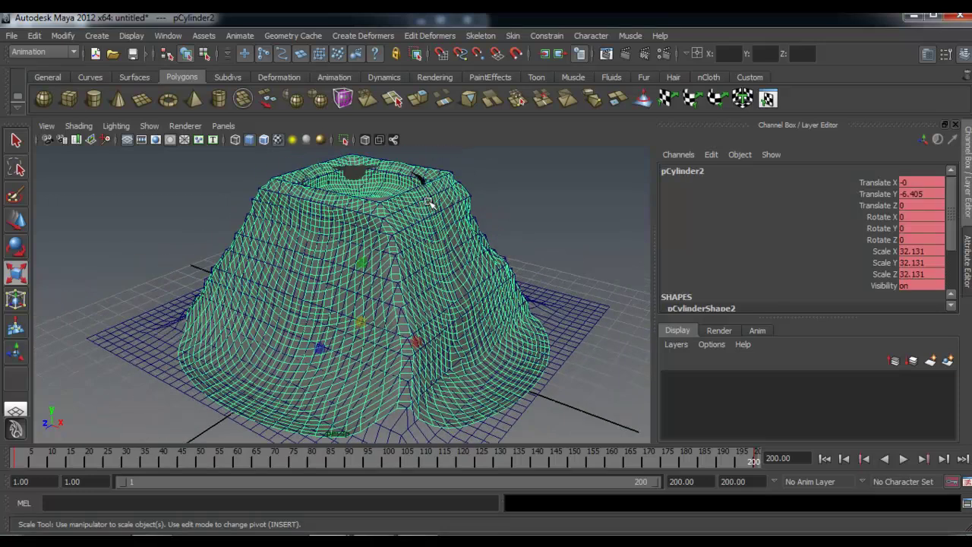
click(432, 78)
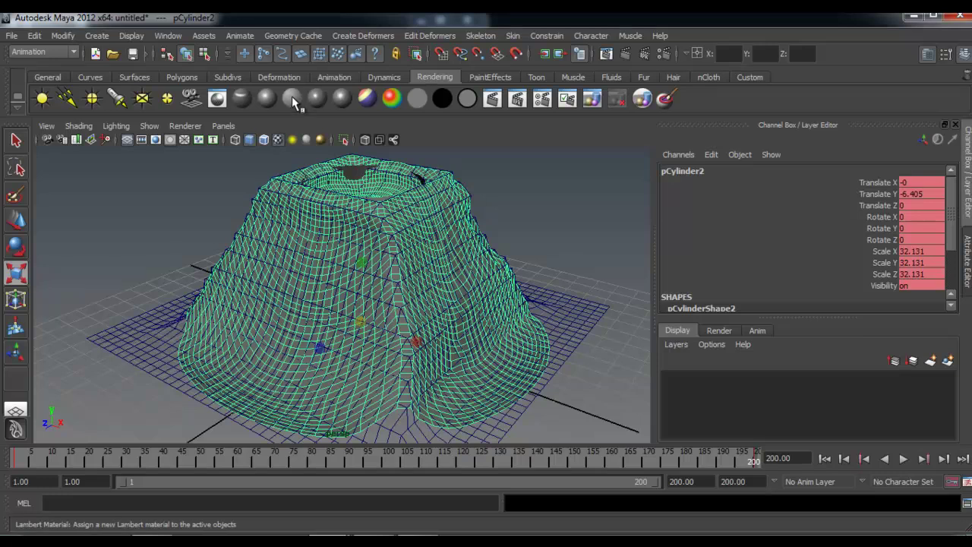
click(267, 100)
key(ctrl+a)
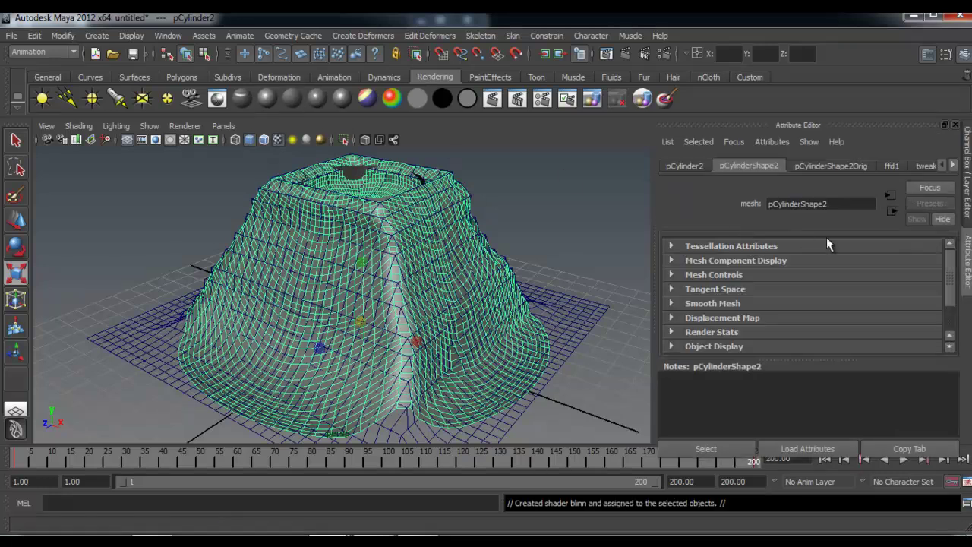
Step: Set the color of the disc's Blinn material to red and deselect the disc
drag(952, 268, 951, 260)
click(954, 167)
click(955, 167)
click(955, 167)
click(954, 165)
click(919, 165)
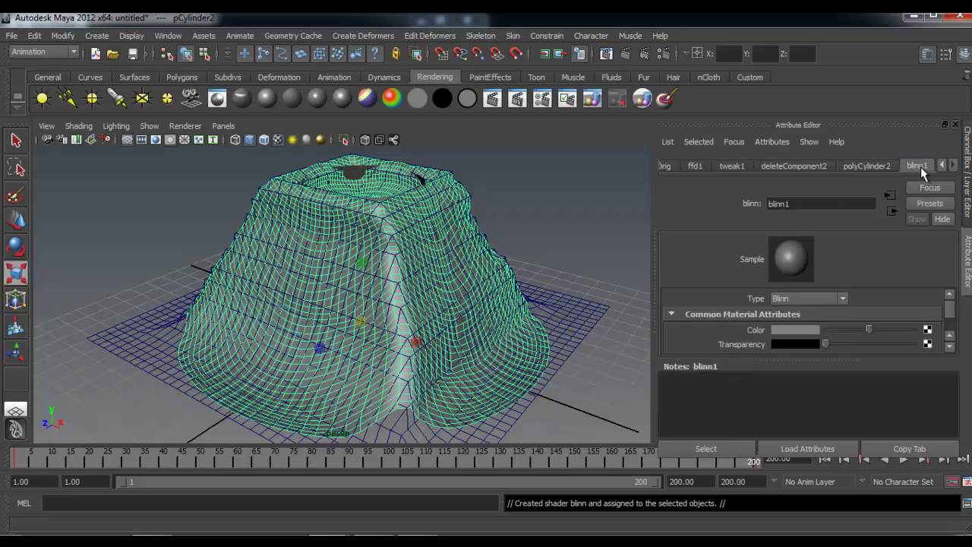
click(794, 331)
click(743, 291)
click(543, 211)
Step: Play the drape animation from the first frame, stop it and return to the start
alt+drag(542, 211, 619, 285)
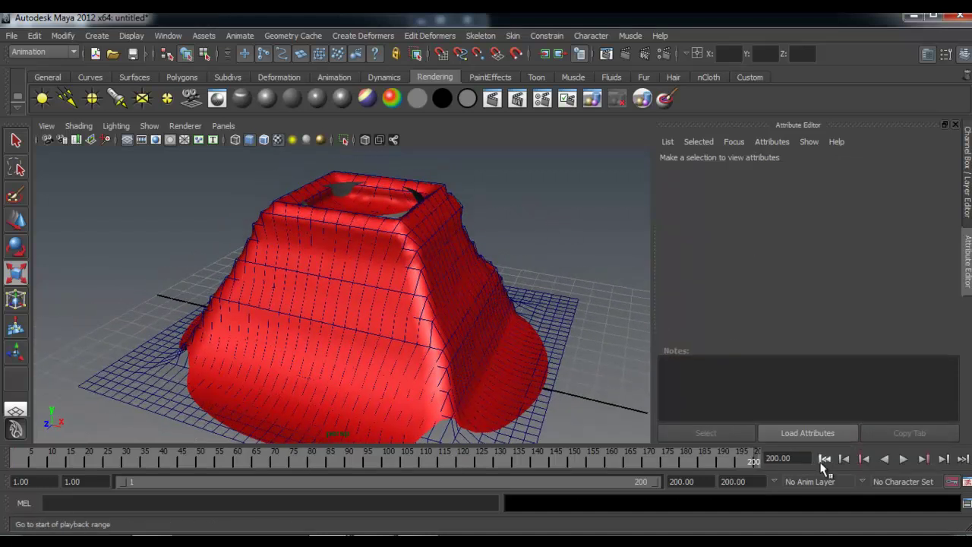
click(825, 459)
click(903, 460)
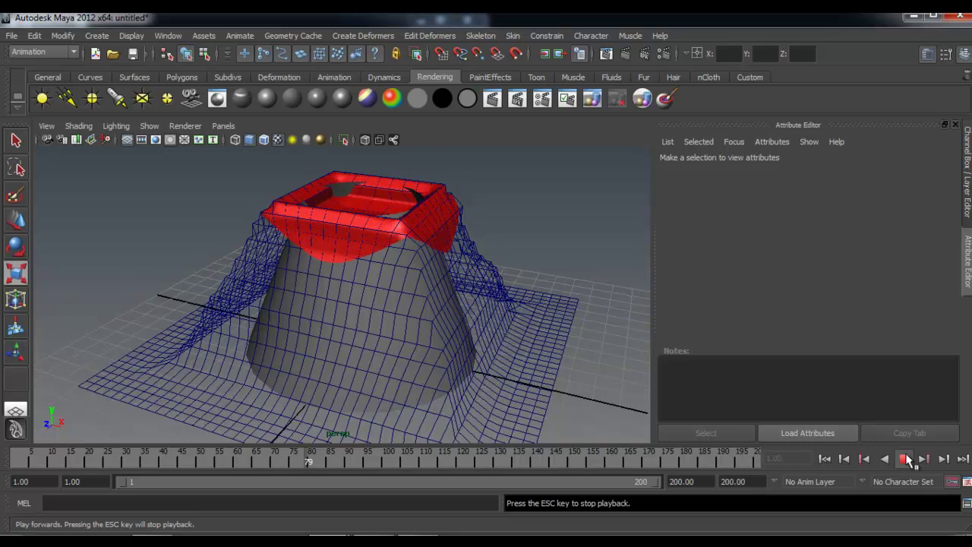
click(905, 459)
click(832, 456)
Step: View the body's opening from above, select the lattice and switch it to lattice point editing
scroll(392, 245, up, 4)
alt+drag(391, 243, 367, 246)
scroll(367, 246, up, 4)
mouse_move(367, 245)
alt+middle_down()
mouse_move(398, 275)
mouse_move(395, 301)
alt+middle_up()
alt+drag(394, 302, 401, 328)
mouse_move(403, 274)
alt+mouse_down()
mouse_move(426, 296)
mouse_move(614, 287)
alt+mouse_up()
click(412, 292)
alt+middle_drag(401, 199, 418, 272)
alt+drag(418, 271, 378, 280)
click(489, 212)
mouse_move(489, 213)
alt+mouse_down()
mouse_move(387, 226)
mouse_move(350, 244)
mouse_move(365, 236)
mouse_move(333, 243)
mouse_move(336, 234)
alt+mouse_up()
click(340, 234)
right_drag(336, 235, 333, 227)
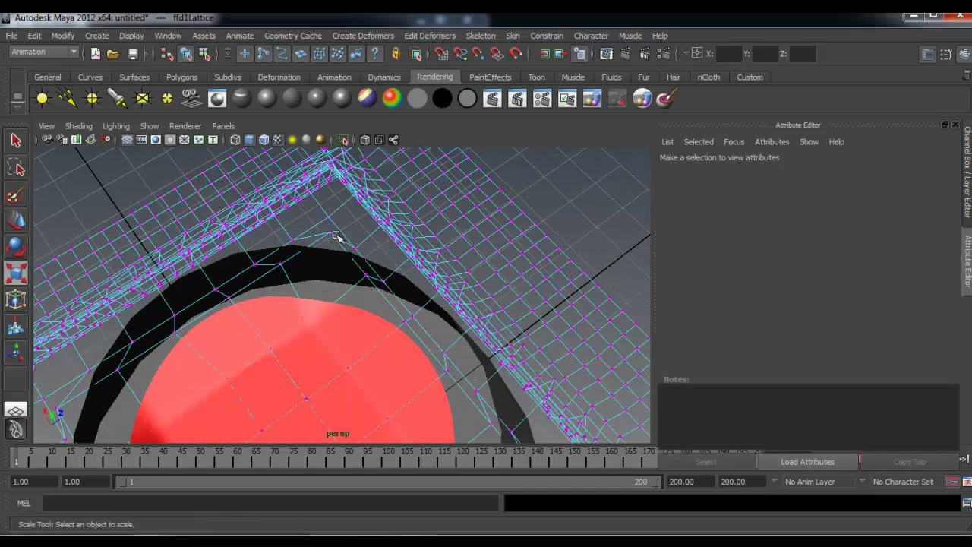
Step: Select the lattice points at one inner corner of the top opening and move them in toward the disc
alt+drag(337, 230, 319, 221)
drag(362, 262, 361, 262)
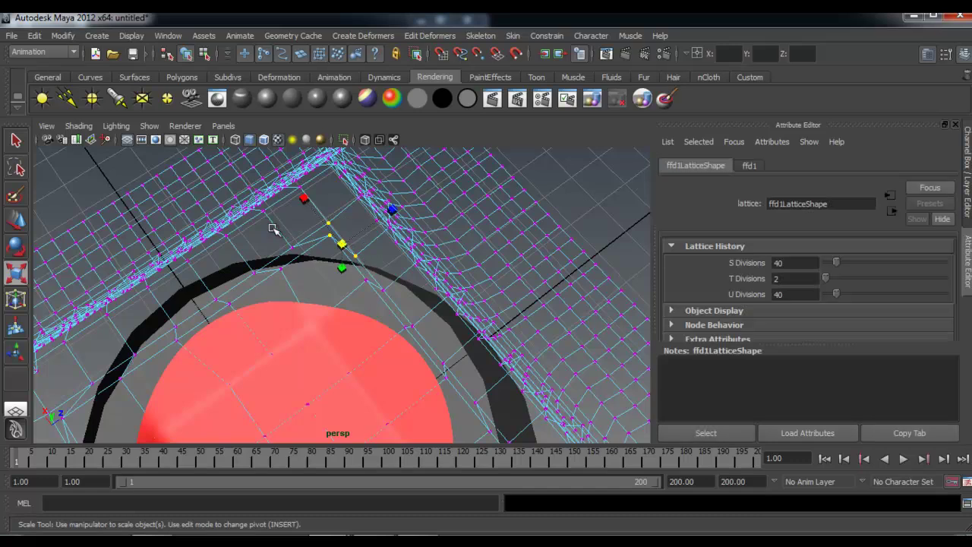
key(w)
drag(320, 230, 311, 237)
drag(379, 252, 368, 260)
drag(316, 232, 300, 242)
Step: Move the lattice points at the adjacent inner corner of the opening diagonally in toward the disc
alt+middle_drag(296, 280, 395, 194)
alt+drag(283, 234, 209, 245)
alt+middle_drag(228, 243, 232, 238)
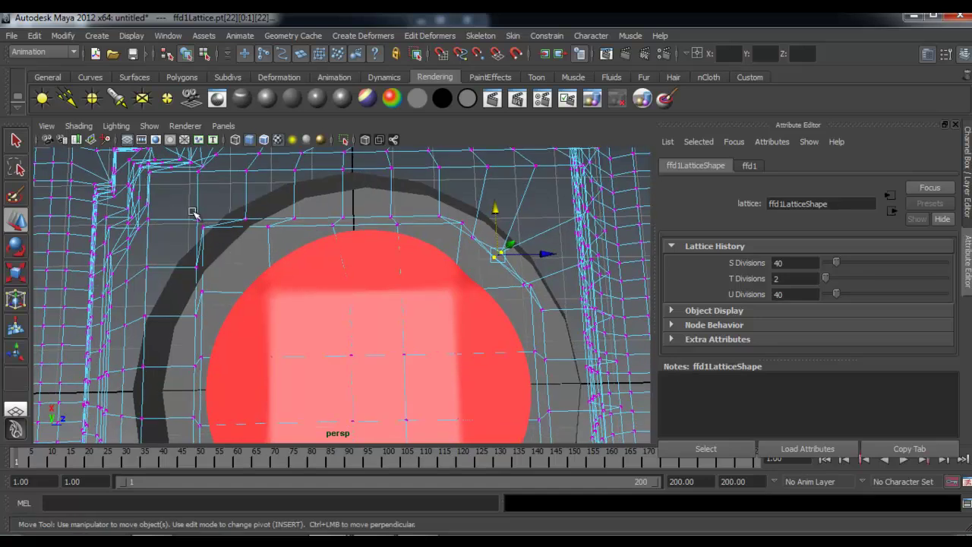
drag(221, 244, 272, 259)
drag(221, 219, 249, 262)
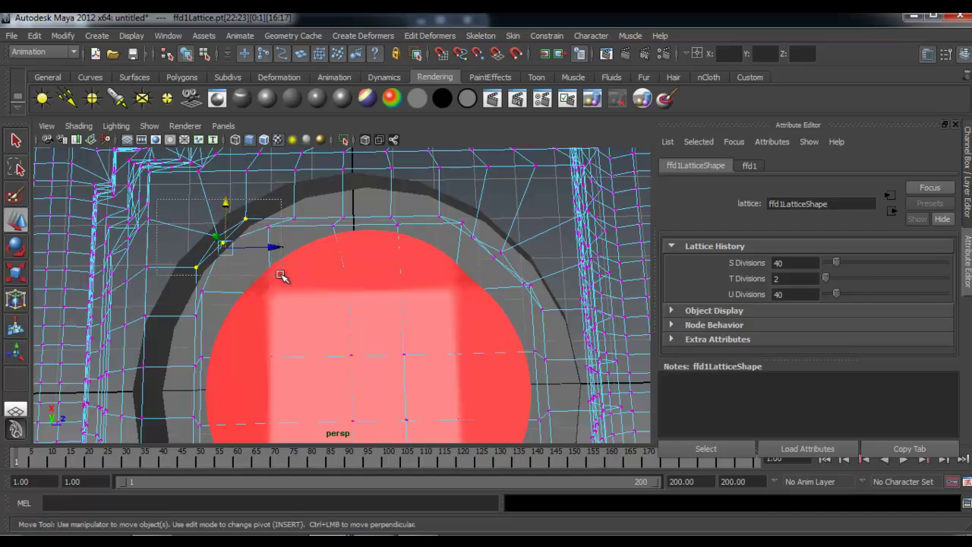
drag(278, 295, 278, 295)
Step: Return to lattice point editing, reselect the points around that inner corner and pull them further in to round the opening
click(285, 257)
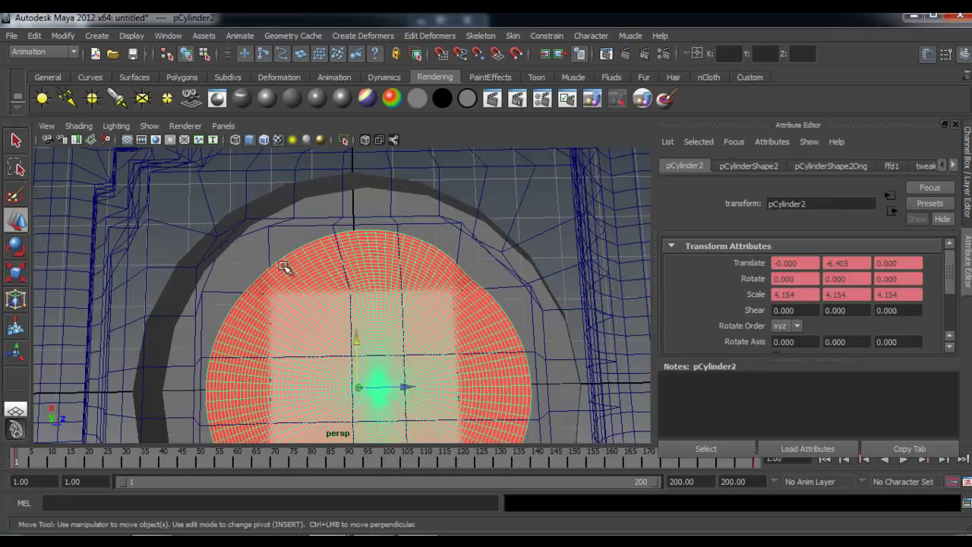
click(244, 199)
right_drag(245, 194, 229, 168)
drag(175, 203, 275, 298)
drag(282, 257, 291, 256)
drag(242, 210, 244, 223)
drag(289, 267, 254, 323)
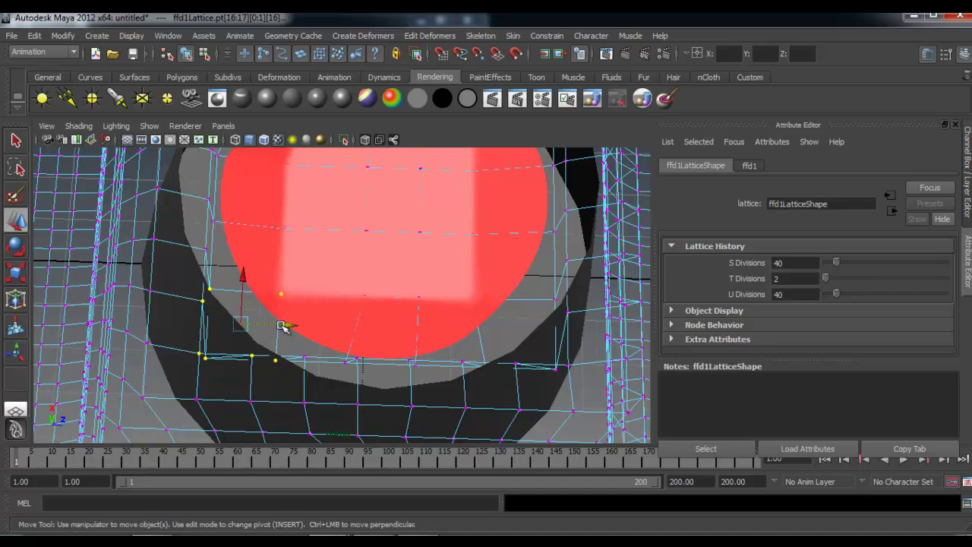
Step: Shift the lattice points at the opening's inner corner further in along two axes to follow the round rim
drag(277, 327, 291, 327)
drag(257, 282, 258, 265)
drag(266, 339, 285, 341)
drag(238, 295, 239, 272)
click(275, 320)
key(ctrl+z)
drag(283, 321, 297, 321)
drag(251, 277, 252, 270)
Step: Select the lattice points at the neighbouring square corner of the opening and move them diagonally in toward the disc
alt+drag(359, 310, 406, 308)
drag(457, 348, 456, 349)
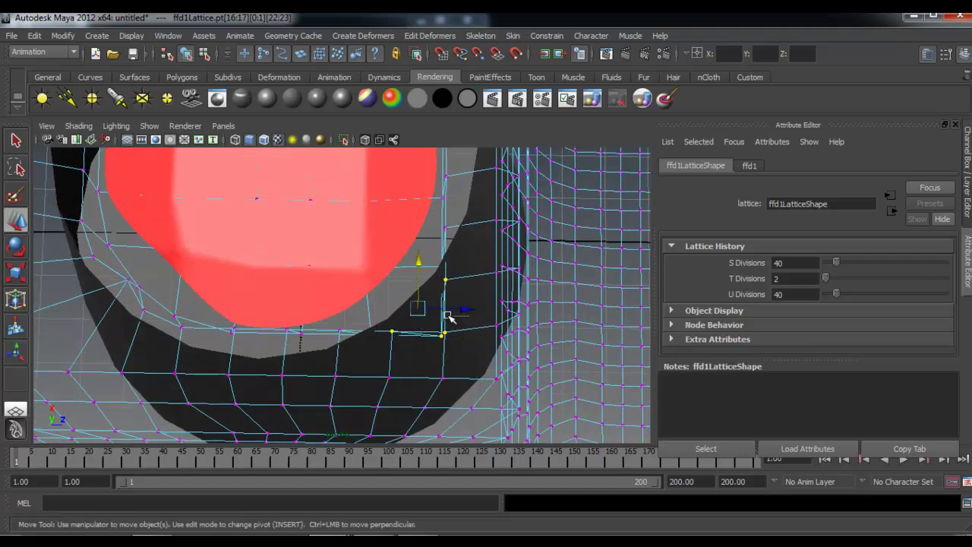
click(454, 316)
key(ctrl+z)
drag(457, 319, 419, 252)
drag(454, 299, 434, 300)
drag(402, 260, 400, 253)
Step: Switch to the top view and adjust the lattice points beside the opening's rim on its negative-X, negative-Z side
alt+drag(428, 308, 325, 327)
alt+drag(304, 259, 297, 237)
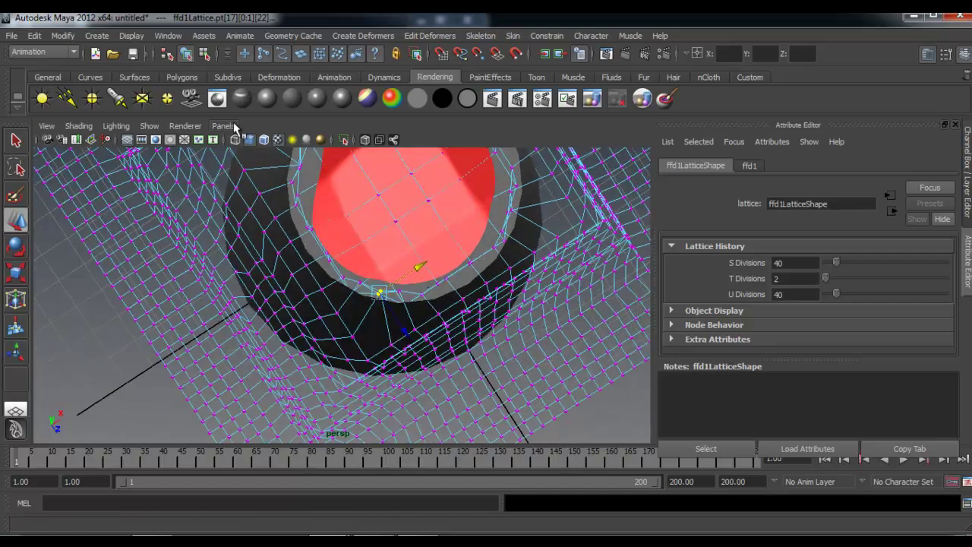
click(226, 125)
mouse_move(272, 167)
click(335, 194)
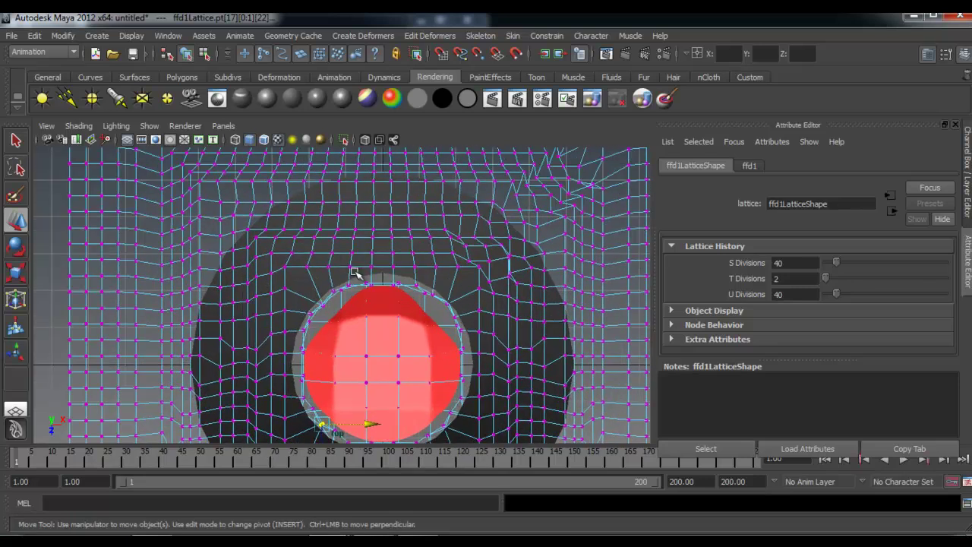
alt+middle_drag(318, 264, 324, 274)
drag(307, 292, 304, 288)
drag(296, 282, 296, 282)
Step: Select groups of lattice points over the body's negative-X, negative-Z quarter and offset them into irregular folds
drag(236, 233, 276, 276)
drag(200, 210, 244, 238)
drag(188, 184, 322, 278)
drag(290, 246, 312, 319)
drag(297, 303, 286, 308)
drag(223, 286, 269, 316)
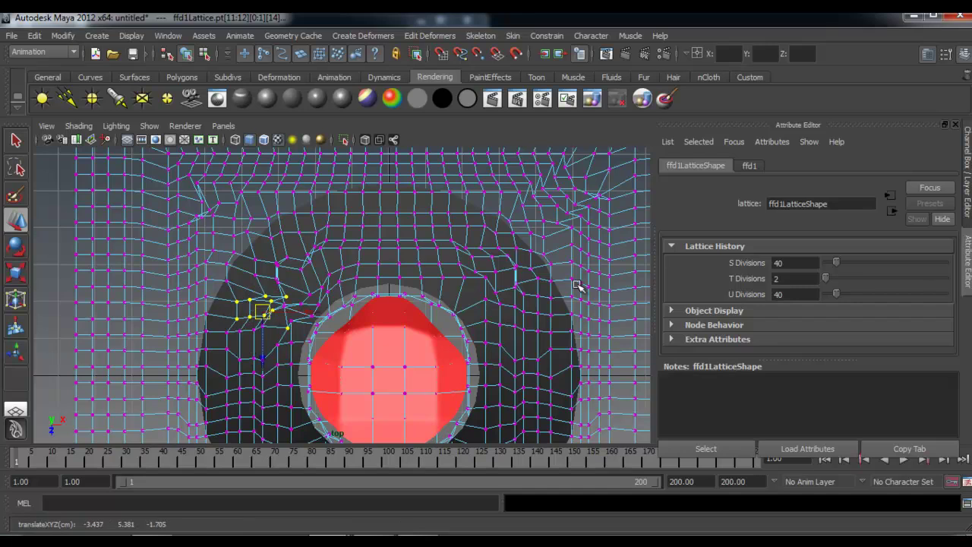
Step: Offset several groups of lattice points over the body's positive-X, negative-Z quarter to form irregular folds
drag(449, 249, 475, 240)
mouse_move(504, 270)
mouse_down()
mouse_move(496, 280)
mouse_move(483, 228)
mouse_move(506, 249)
mouse_up()
mouse_move(499, 187)
mouse_down()
mouse_move(538, 230)
mouse_move(507, 224)
mouse_up()
drag(585, 248, 535, 195)
drag(558, 220, 538, 239)
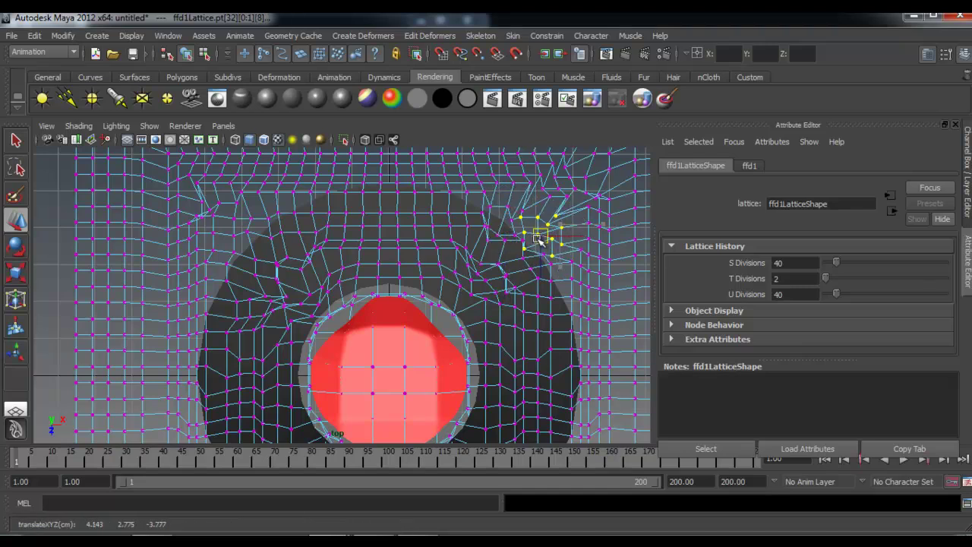
drag(490, 278, 508, 298)
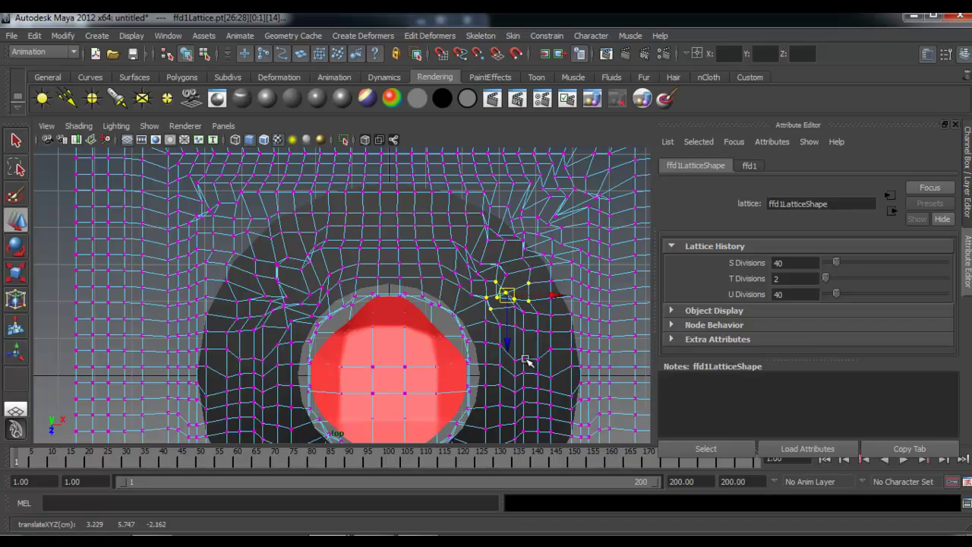
Step: Select small groups of lattice points in the positive-X, positive-Z quarter and move them off their straight rows
alt+middle_drag(533, 380, 498, 234)
drag(470, 326, 462, 317)
drag(410, 309, 424, 325)
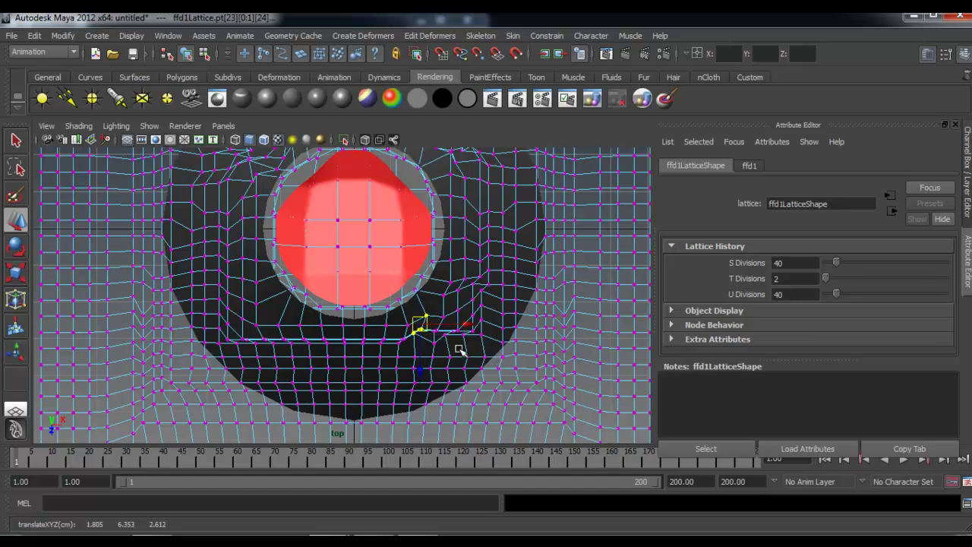
drag(489, 367, 457, 349)
drag(469, 357, 469, 353)
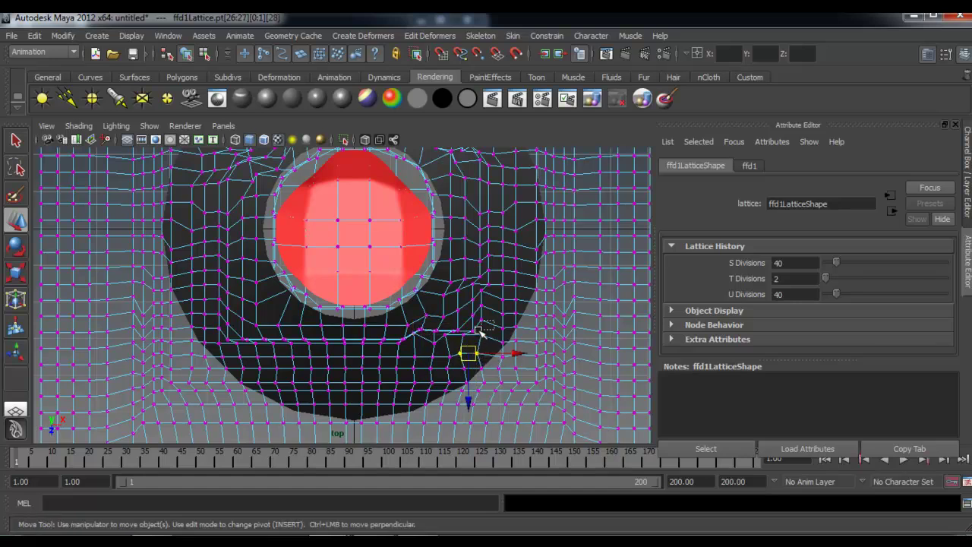
click(465, 331)
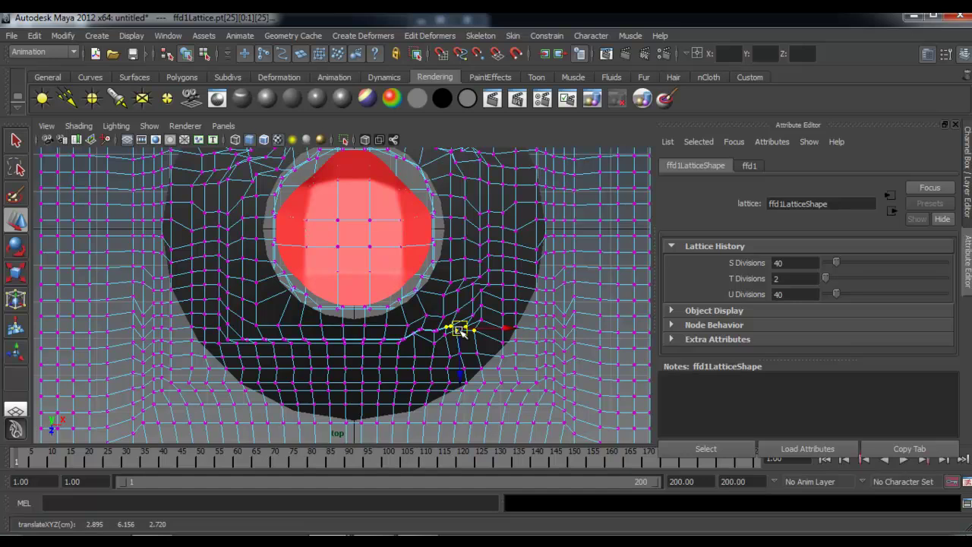
Step: Displace groups of lattice points in the body's negative-X, positive-Z quarter to break up their regular rows
drag(237, 292, 294, 360)
drag(264, 329, 270, 318)
drag(211, 320, 239, 387)
drag(211, 363, 218, 355)
drag(195, 299, 236, 313)
Step: Examine the whole lattice from above and in profile in the side view
alt+right_drag(506, 308, 386, 290)
key(space)
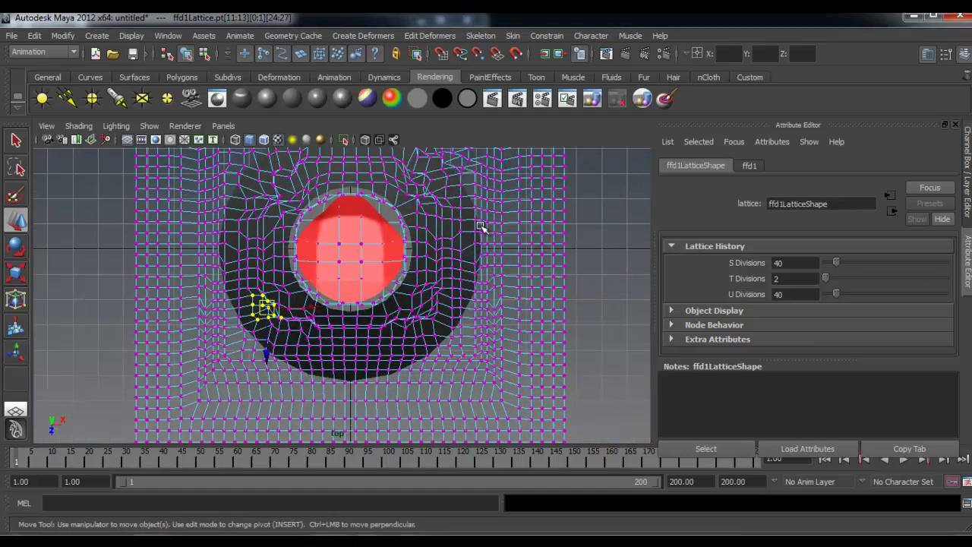
key(space)
key(space)
key(space)
key(a)
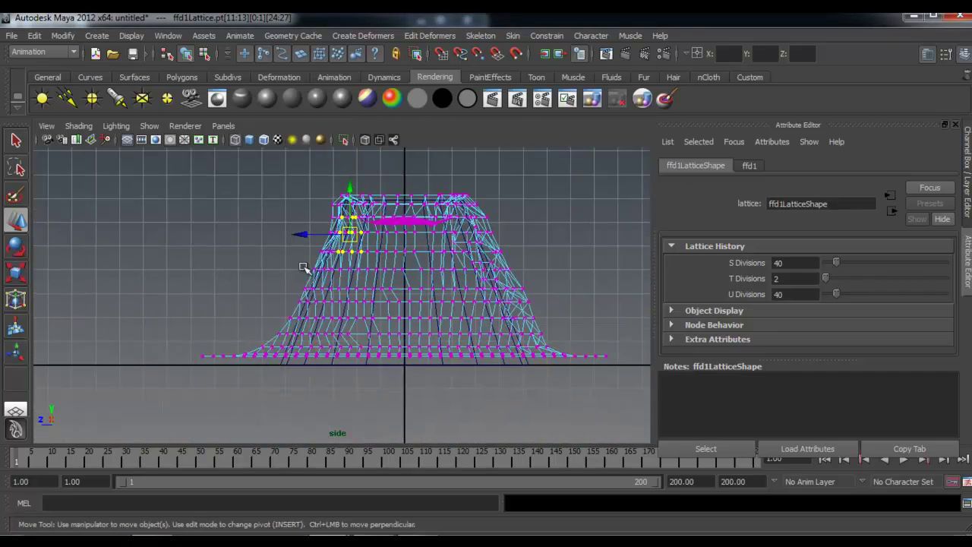
Step: Return to the perspective view, switch the lattice back to object mode and clear the selection
click(226, 128)
mouse_move(247, 140)
click(365, 142)
mouse_move(456, 260)
alt+mouse_down()
mouse_move(480, 241)
mouse_move(486, 263)
mouse_move(456, 260)
alt+mouse_up()
click(577, 244)
alt+drag(490, 297, 531, 234)
right_drag(525, 260, 582, 225)
Step: Play the animation from frame 1, stop it at frame 164 and inspect the draped disc from several sides
alt+drag(471, 249, 508, 231)
alt+drag(278, 275, 354, 295)
alt+middle_drag(354, 295, 366, 292)
alt+drag(366, 293, 383, 311)
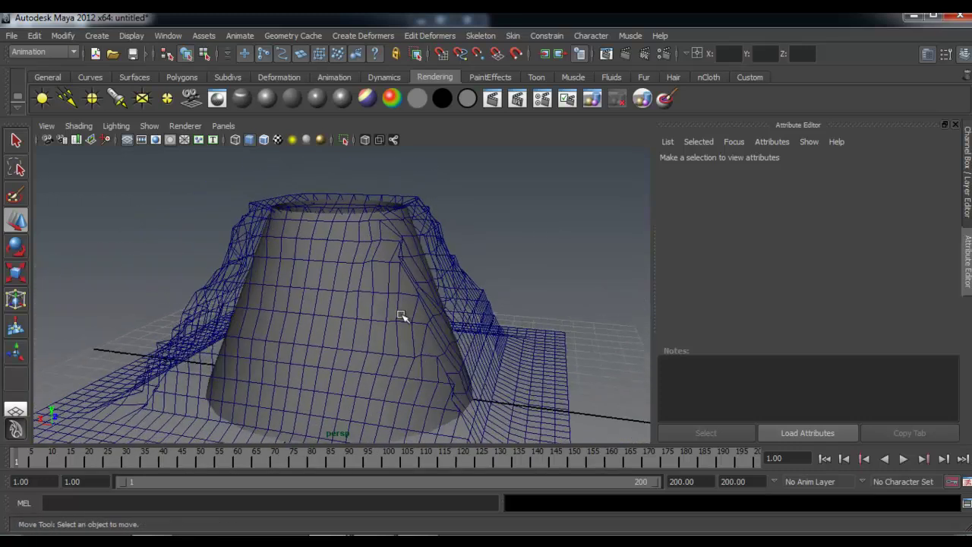
click(903, 460)
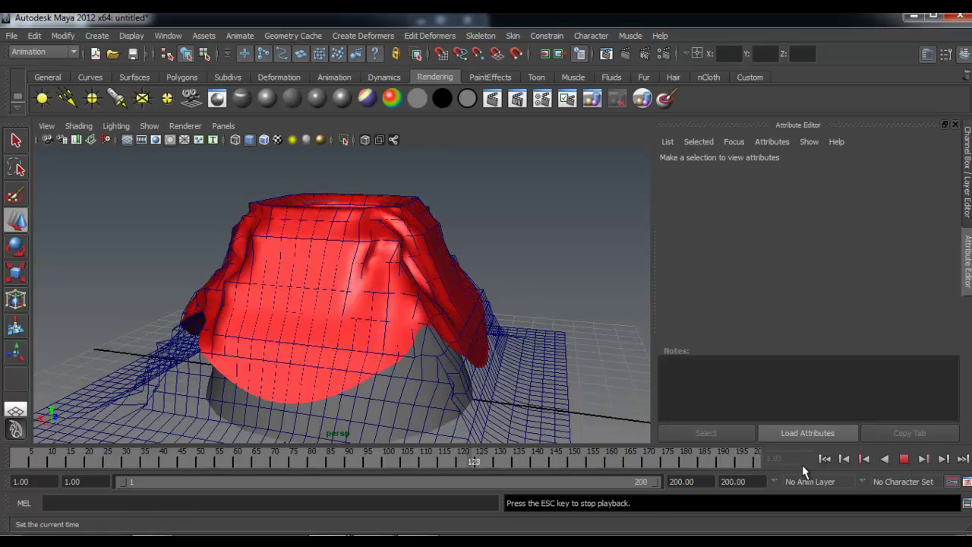
click(903, 460)
alt+drag(560, 369, 383, 422)
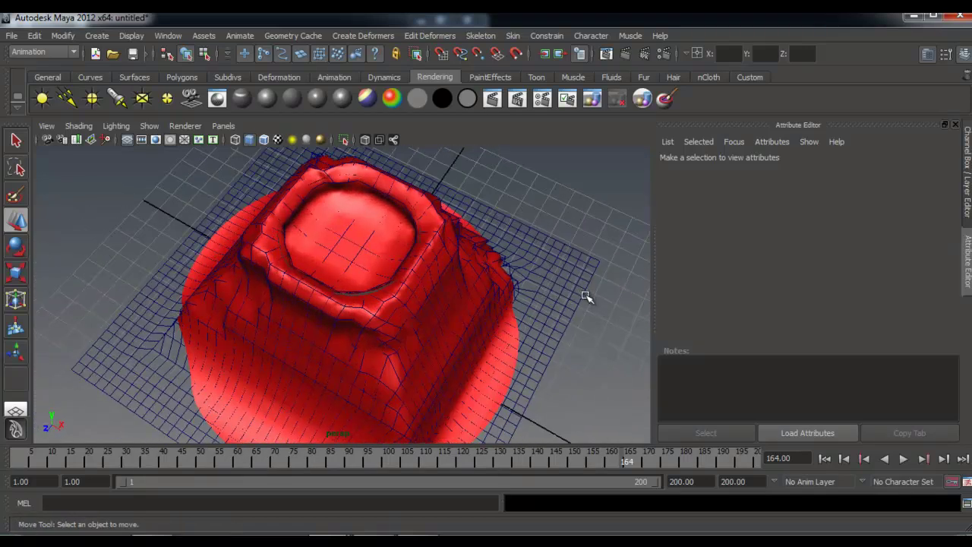
click(526, 314)
alt+drag(523, 314, 575, 271)
mouse_move(421, 301)
alt+mouse_down()
mouse_move(514, 304)
mouse_move(479, 311)
mouse_move(476, 336)
mouse_move(533, 352)
mouse_move(424, 291)
alt+mouse_up()
alt+drag(612, 272, 567, 309)
Step: Go back to frame 1, select the lattice around the tapered body and switch it to lattice point editing
click(575, 345)
alt+middle_drag(479, 330, 463, 282)
alt+drag(463, 282, 391, 320)
click(389, 337)
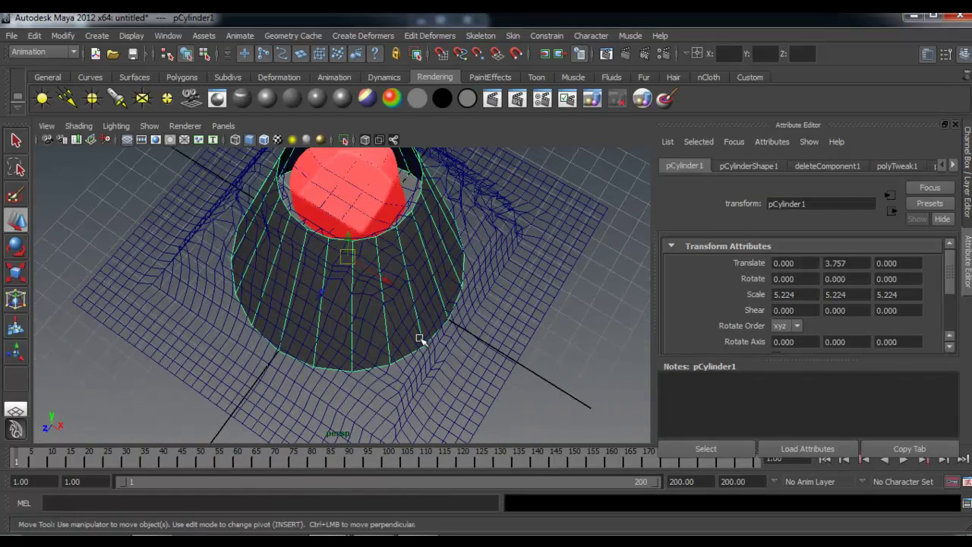
click(445, 359)
alt+drag(444, 359, 409, 294)
alt+right_drag(409, 293, 525, 293)
right_drag(434, 250, 351, 249)
alt+middle_drag(443, 245, 448, 278)
alt+drag(448, 278, 466, 275)
click(566, 251)
right_drag(522, 252, 522, 231)
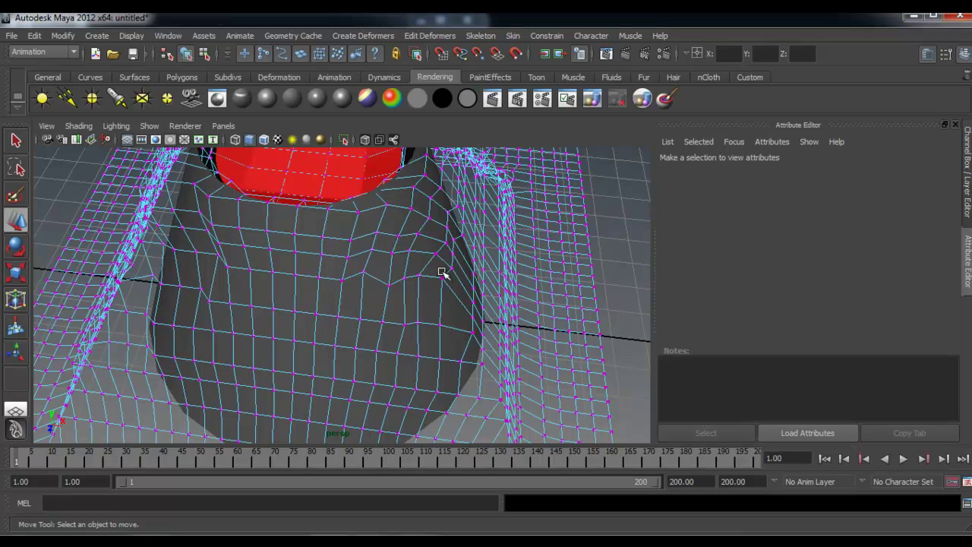
Step: Select a single lattice point at the body's corner and display the wireframe over the shaded surfaces
click(444, 278)
alt+drag(452, 289, 398, 280)
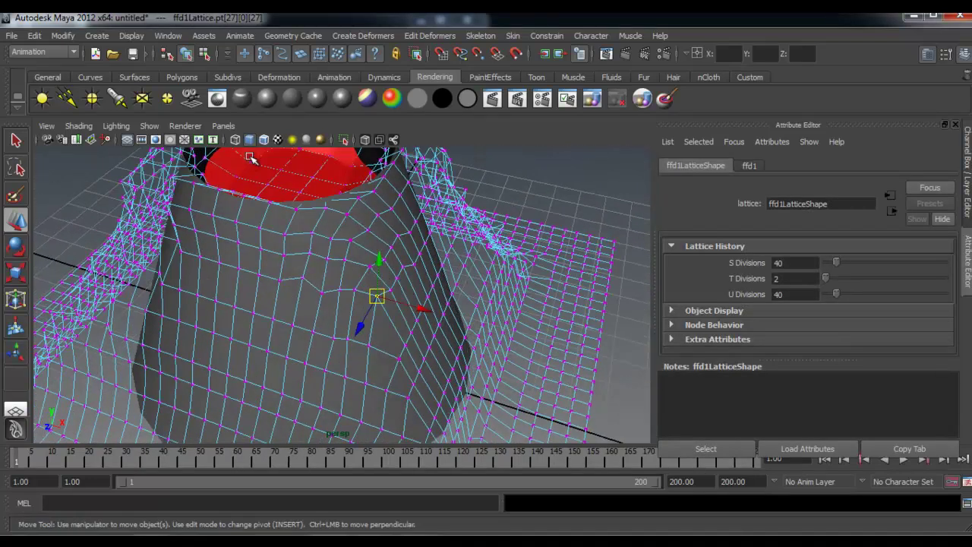
click(262, 143)
mouse_move(386, 328)
alt+mouse_down()
mouse_move(395, 313)
mouse_move(373, 319)
mouse_move(384, 337)
mouse_move(333, 358)
mouse_move(289, 325)
mouse_move(310, 307)
alt+mouse_up()
Step: Try to snap the selected lattice point to an edge of the tapered body and undo the move
scroll(410, 332, up, 3)
key(ctrl+z)
key(c)
middle_drag(319, 300, 320, 314)
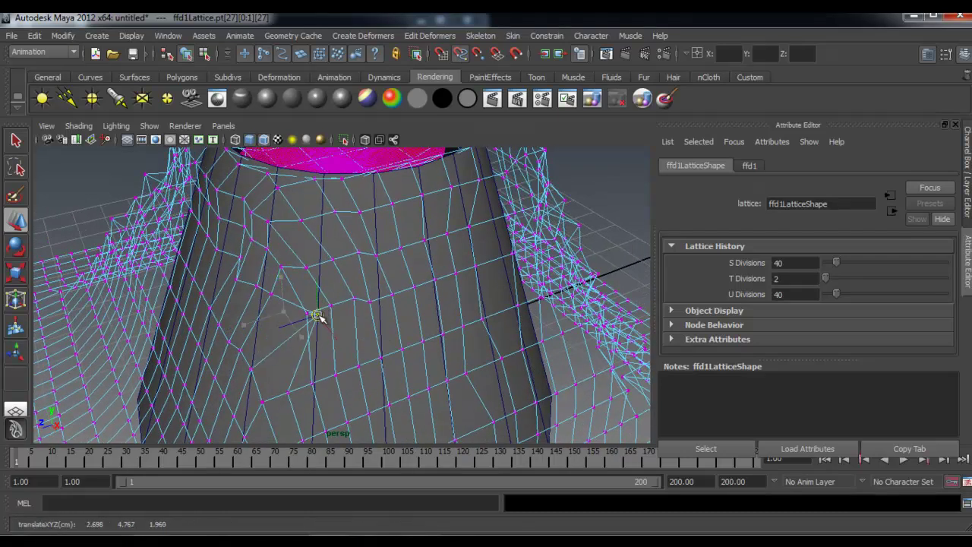
key(ctrl+z)
Step: Leave lattice point editing and select the whole lattice as an object
alt+drag(333, 322, 327, 290)
alt+drag(249, 291, 386, 237)
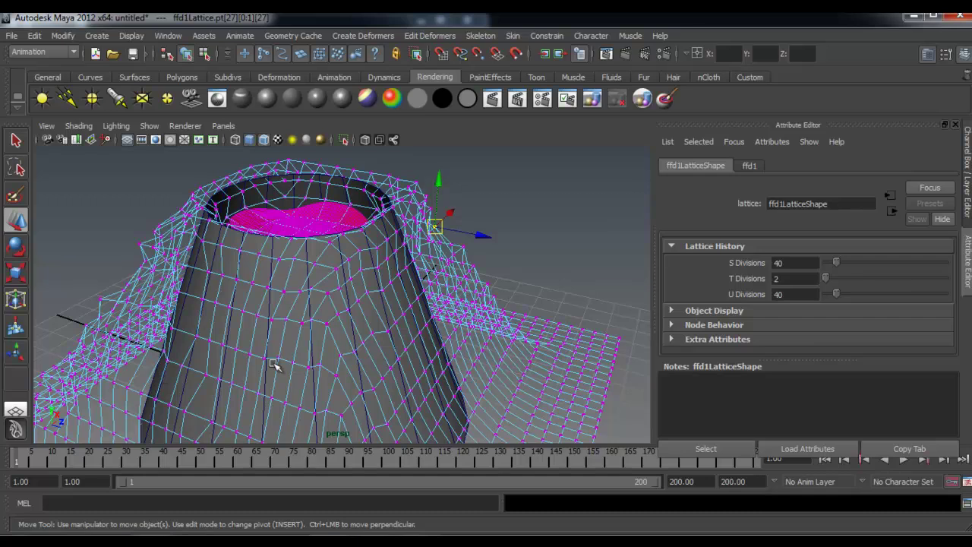
alt+drag(383, 337, 396, 312)
right_drag(460, 264, 530, 253)
click(498, 245)
click(459, 248)
right_click(458, 253)
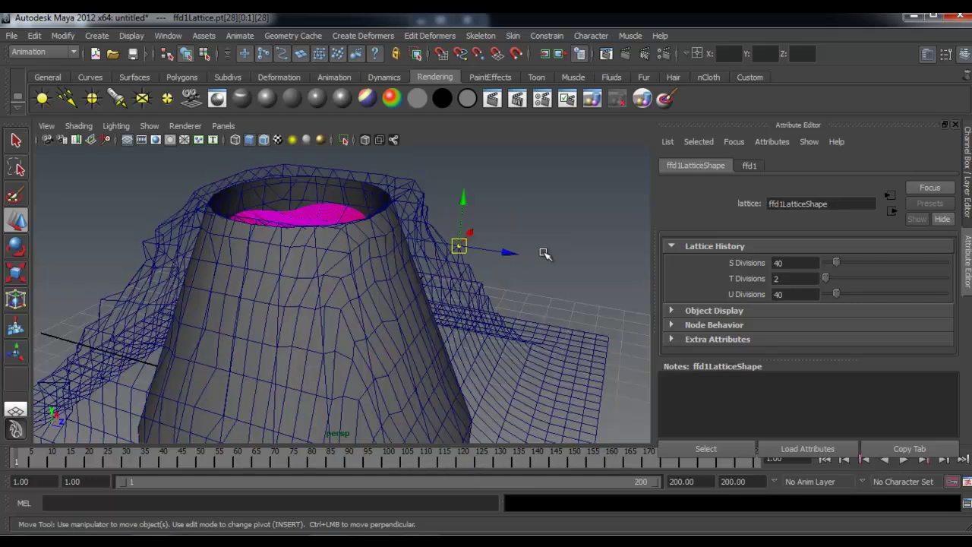
click(478, 290)
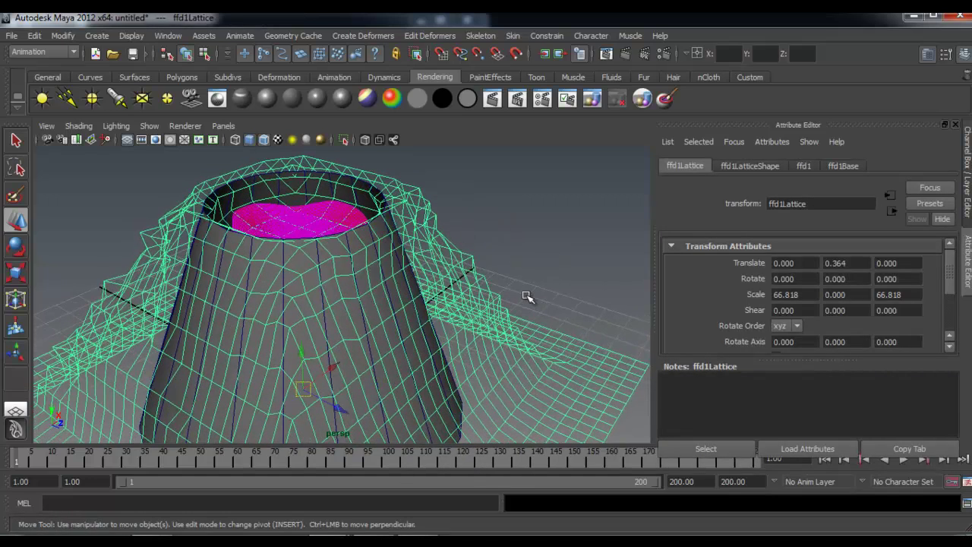
click(339, 73)
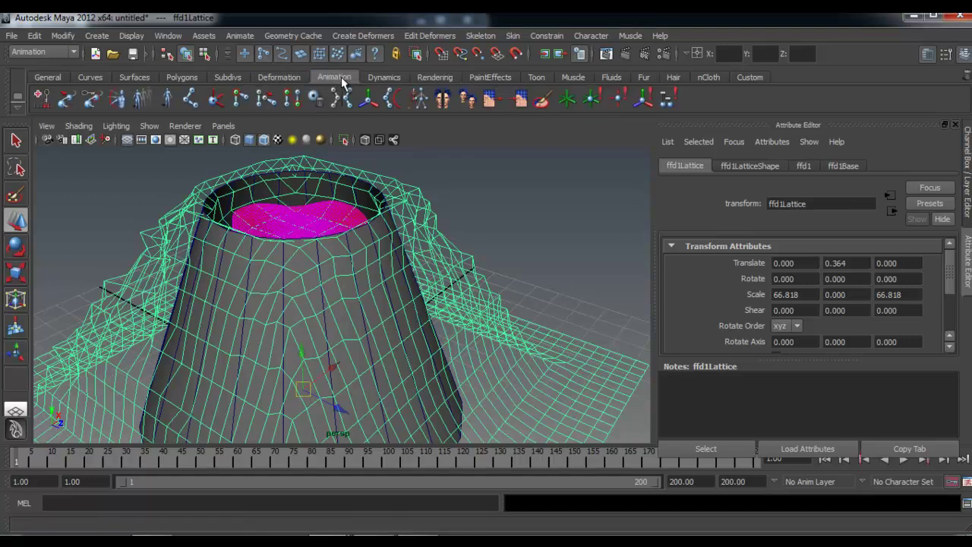
click(187, 76)
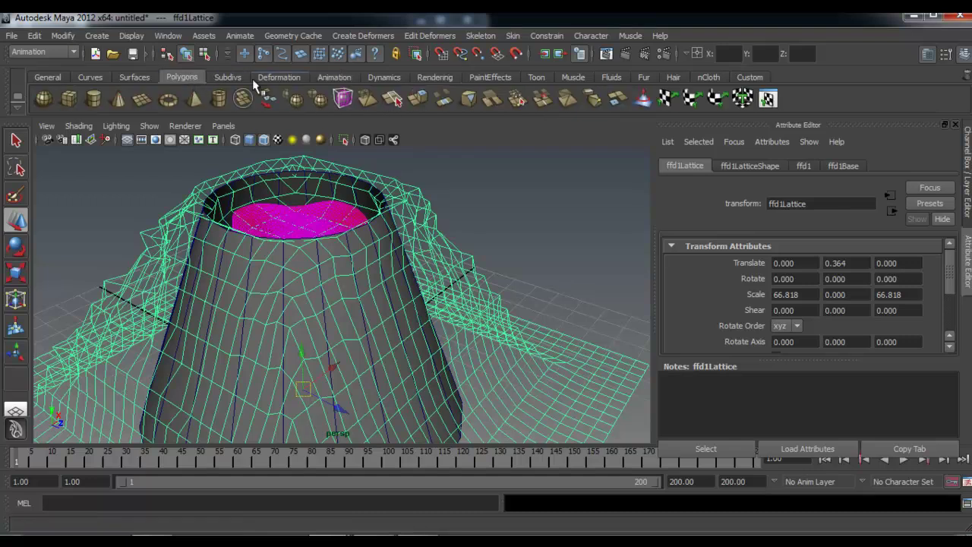
click(642, 100)
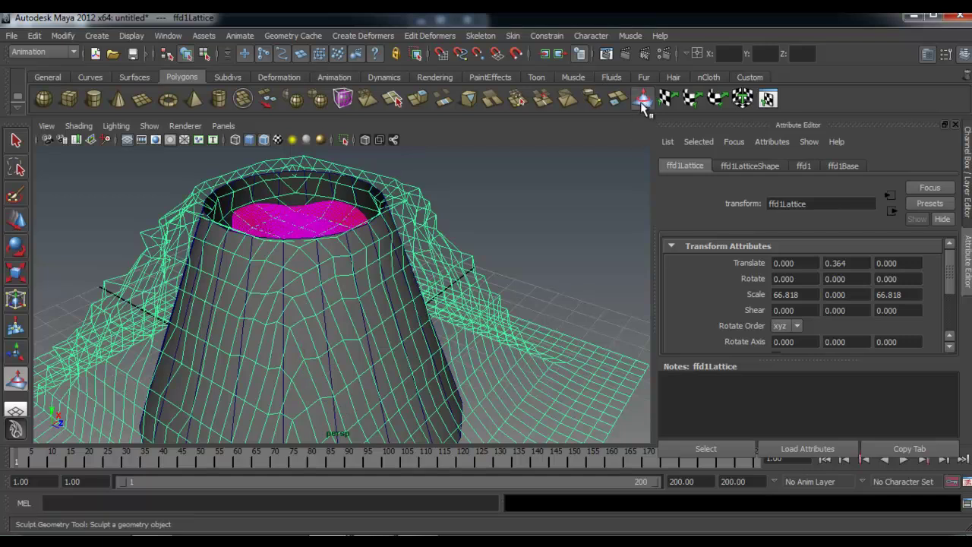
double_click(642, 101)
alt+drag(532, 288, 489, 311)
alt+drag(363, 345, 375, 338)
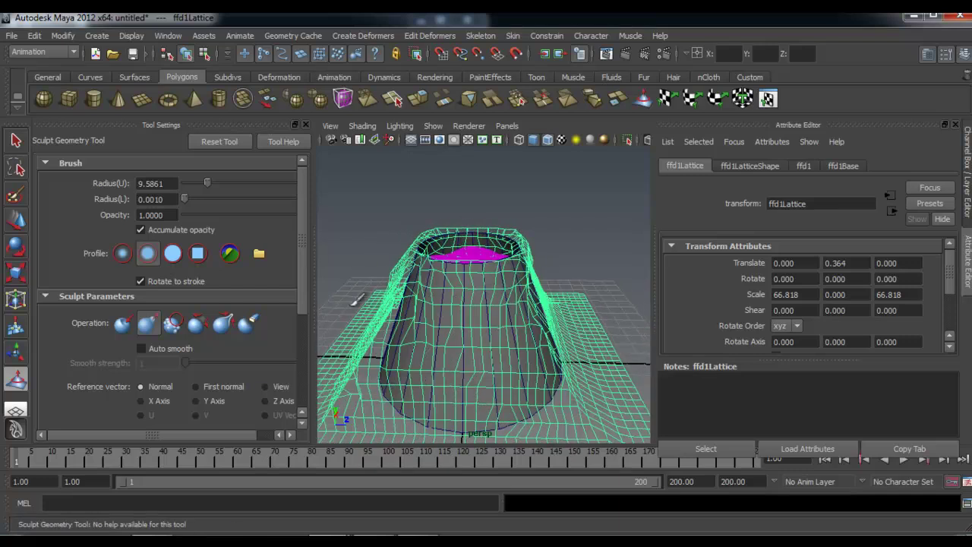
alt+drag(435, 328, 460, 327)
click(306, 125)
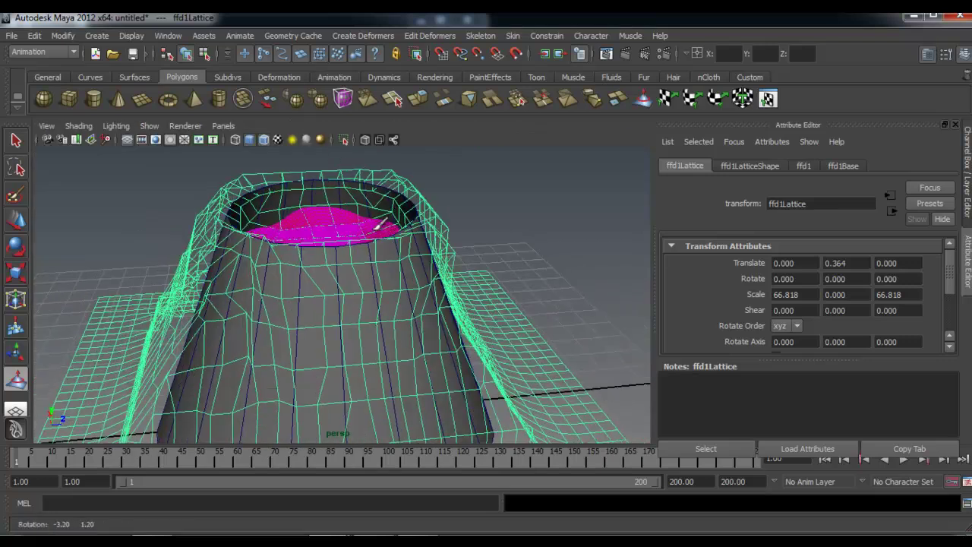
key(q)
Step: Clear the selection, play the animation and stop it at frame 142 with the disc draped over the body
click(490, 250)
alt+drag(448, 257, 387, 275)
alt+right_drag(388, 275, 383, 281)
alt+drag(382, 282, 377, 244)
click(903, 460)
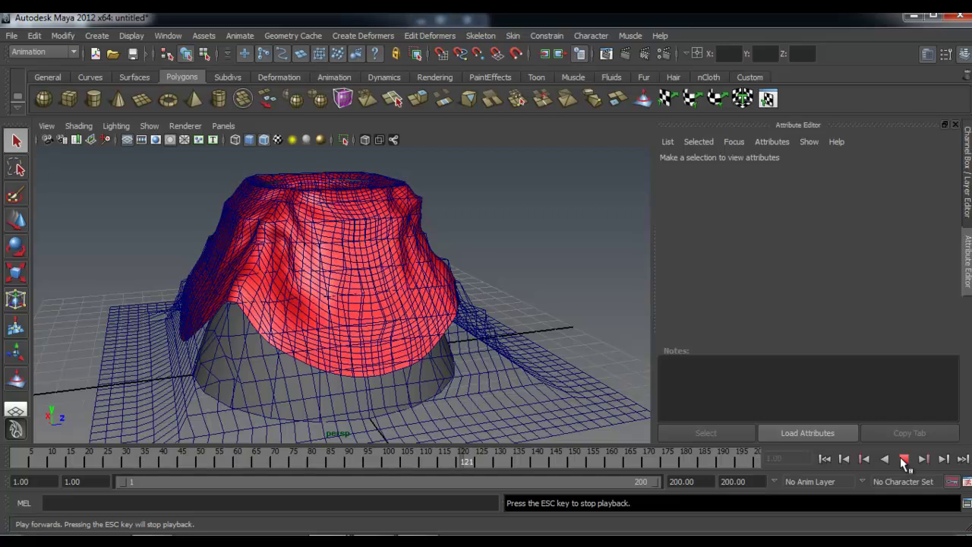
click(903, 462)
alt+drag(382, 312, 344, 313)
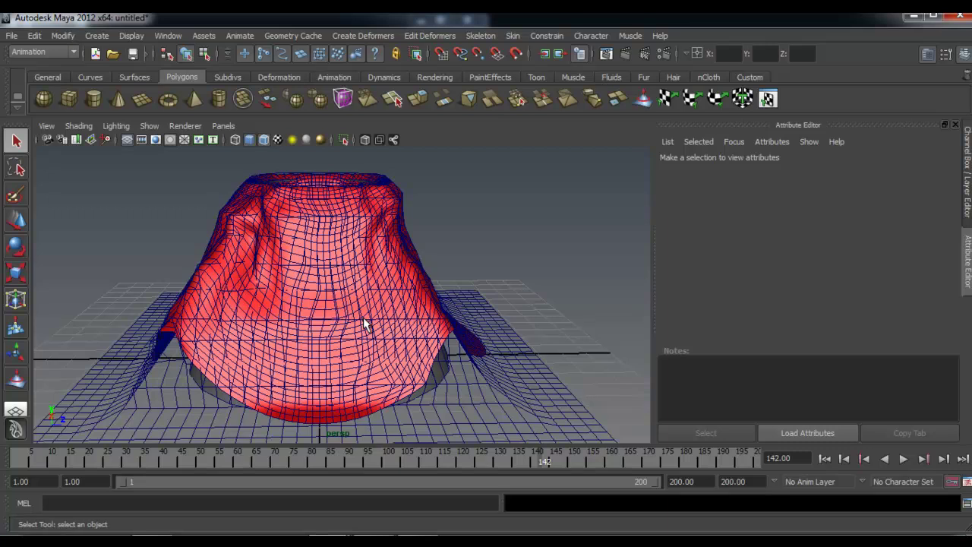
Step: Switch the lattice back to point editing and move small point groups on the body's negative-X side to create dents
right_click(365, 325)
alt+drag(447, 347, 492, 351)
click(530, 377)
right_drag(529, 377, 521, 323)
alt+drag(376, 311, 375, 317)
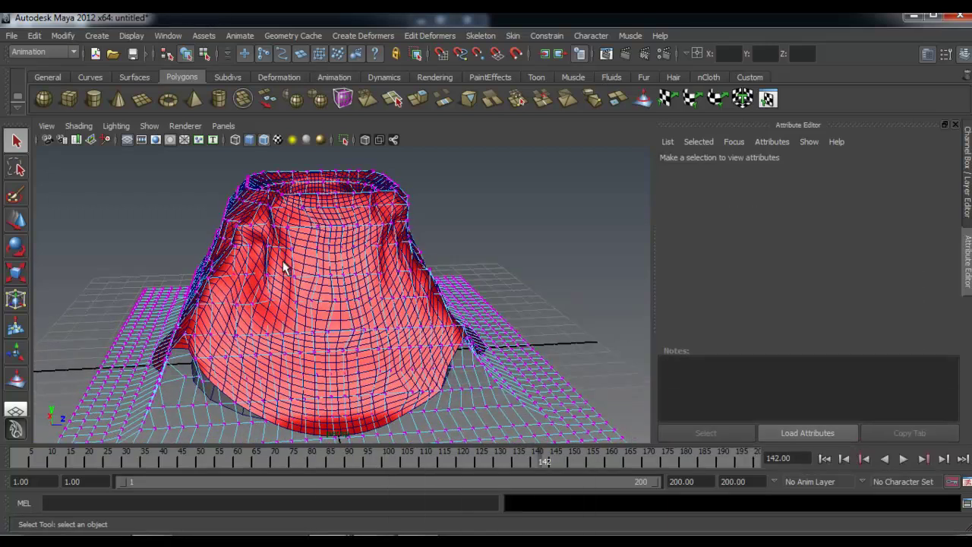
drag(340, 283, 342, 284)
alt+drag(342, 285, 365, 287)
key(w)
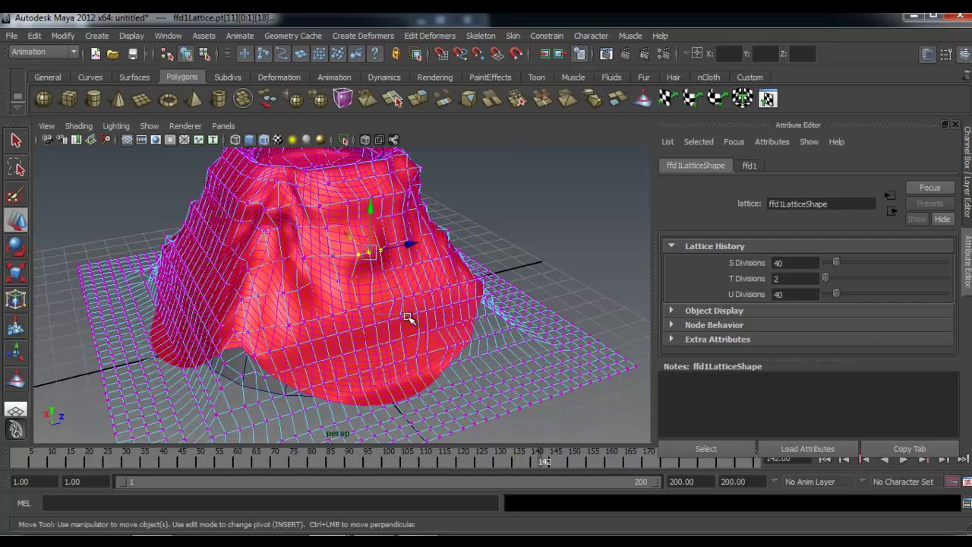
drag(378, 290, 385, 295)
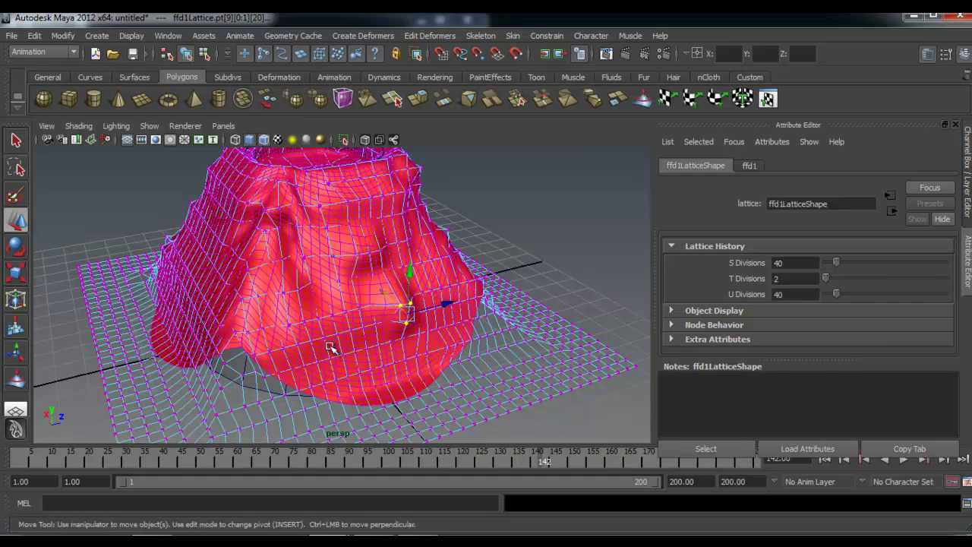
drag(309, 328, 314, 332)
Step: Move small groups of lattice points on the drape's positive-Z side to add uneven folds in the cloth
alt+drag(389, 322, 329, 317)
drag(431, 341, 482, 383)
alt+drag(459, 349, 403, 356)
drag(401, 360, 407, 355)
drag(415, 279, 470, 310)
drag(382, 217, 395, 255)
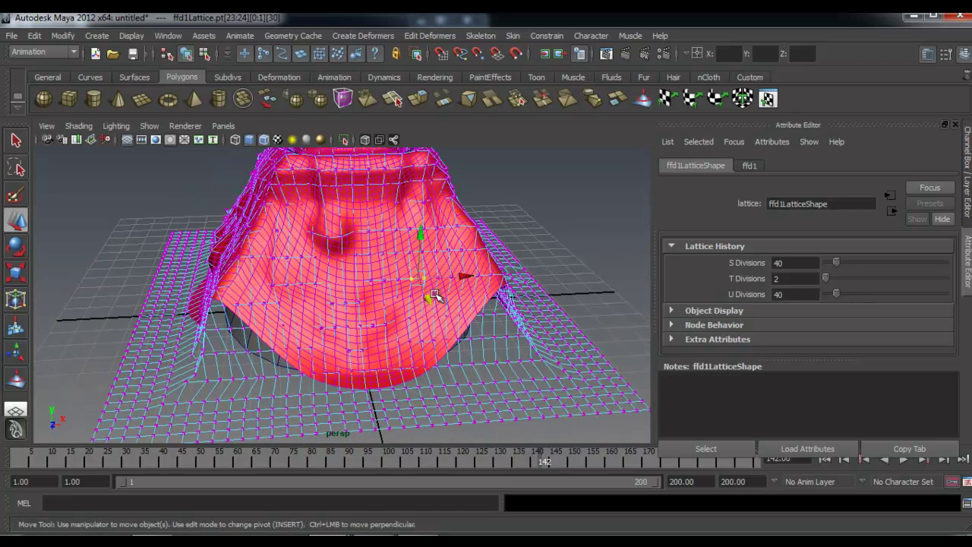
drag(433, 294, 424, 280)
drag(385, 215, 413, 252)
Step: Undo the stray selection, resume lattice point editing and offset points on the positive-X side to add folds
alt+drag(466, 270, 304, 275)
alt+drag(520, 291, 487, 288)
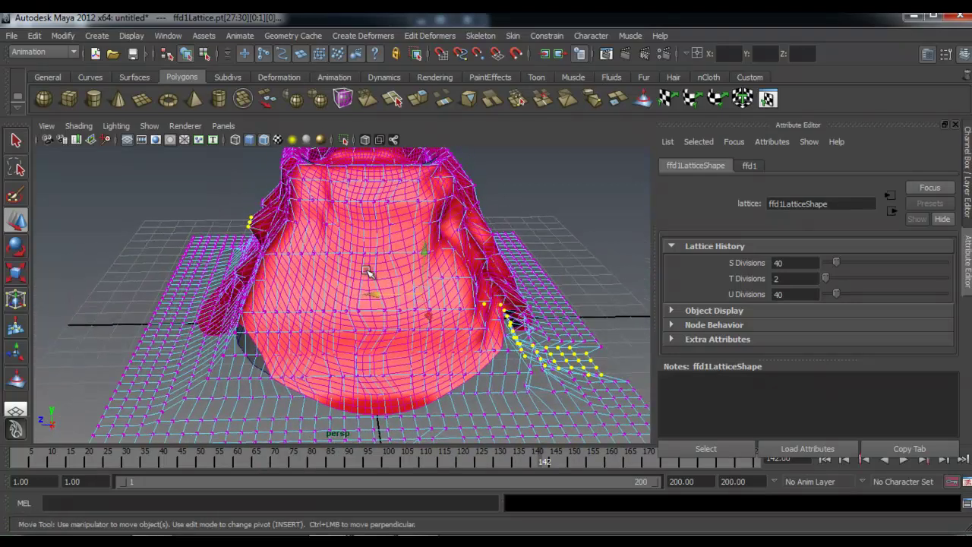
drag(360, 249, 384, 270)
alt+drag(373, 272, 423, 304)
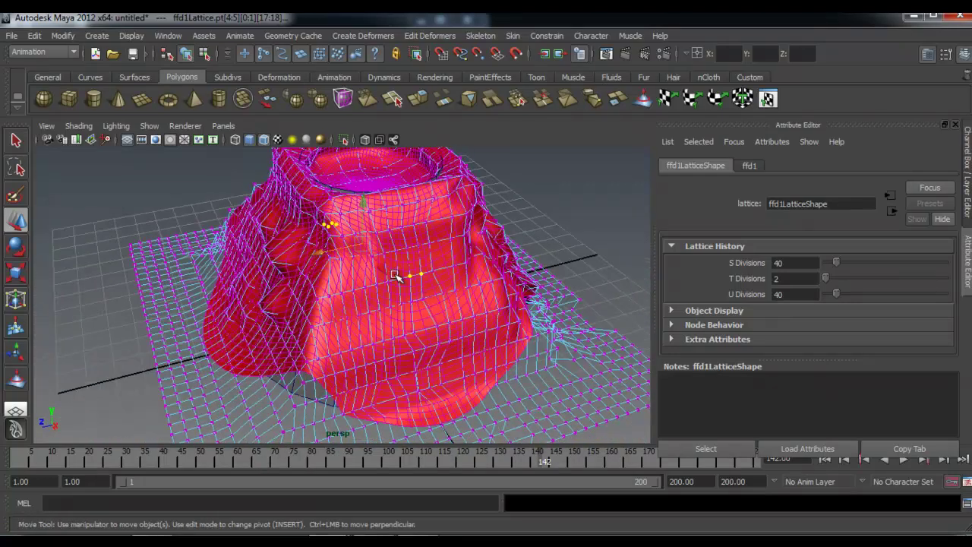
click(395, 275)
key(ctrl+z)
right_click(558, 394)
right_drag(559, 395, 557, 322)
drag(398, 294, 431, 328)
drag(342, 333, 383, 380)
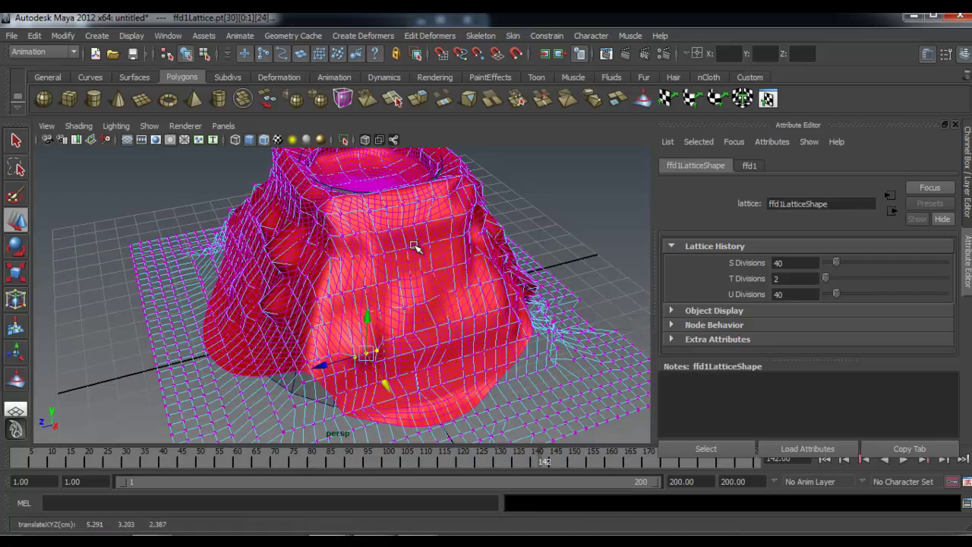
Step: Offset more small lattice point groups on the drape's positive-X side to add uneven folds, and clear the selection
drag(445, 291, 453, 302)
drag(371, 218, 417, 266)
drag(458, 347, 522, 406)
alt+right_drag(411, 347, 456, 265)
click(423, 282)
click(533, 222)
Step: Play the animation to check the sculpted folds as the disc drapes over the body, and stop it at frame 194
mouse_move(469, 241)
alt+mouse_down()
mouse_move(534, 224)
mouse_move(436, 236)
mouse_move(471, 241)
alt+mouse_up()
alt+middle_drag(463, 241, 410, 268)
mouse_move(407, 268)
alt+mouse_down()
mouse_move(439, 262)
mouse_move(404, 272)
alt+mouse_up()
alt+drag(467, 304, 468, 301)
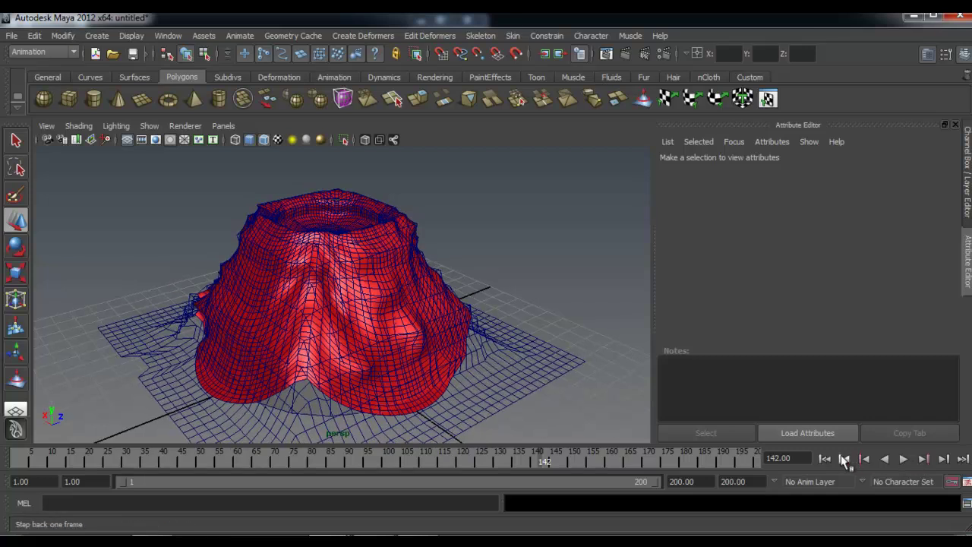
click(901, 459)
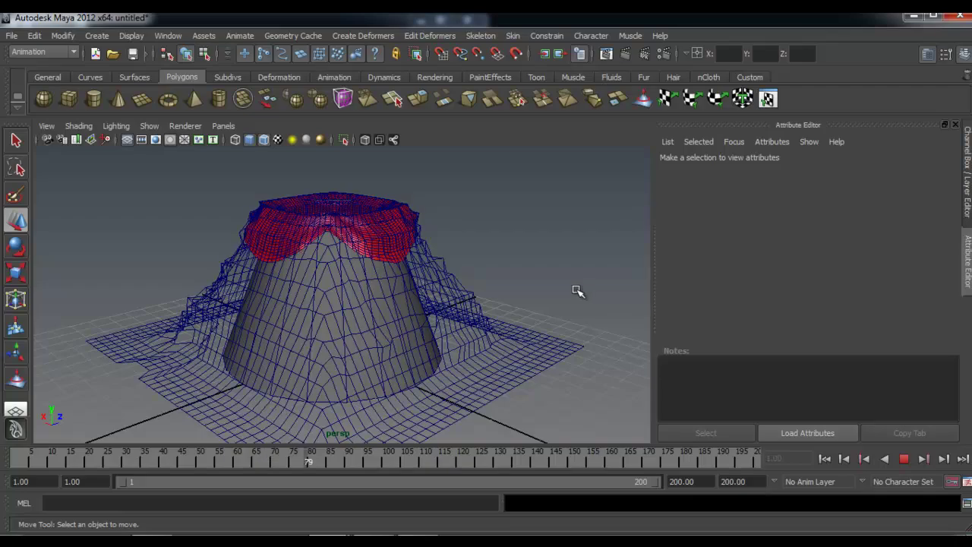
alt+drag(411, 338, 502, 351)
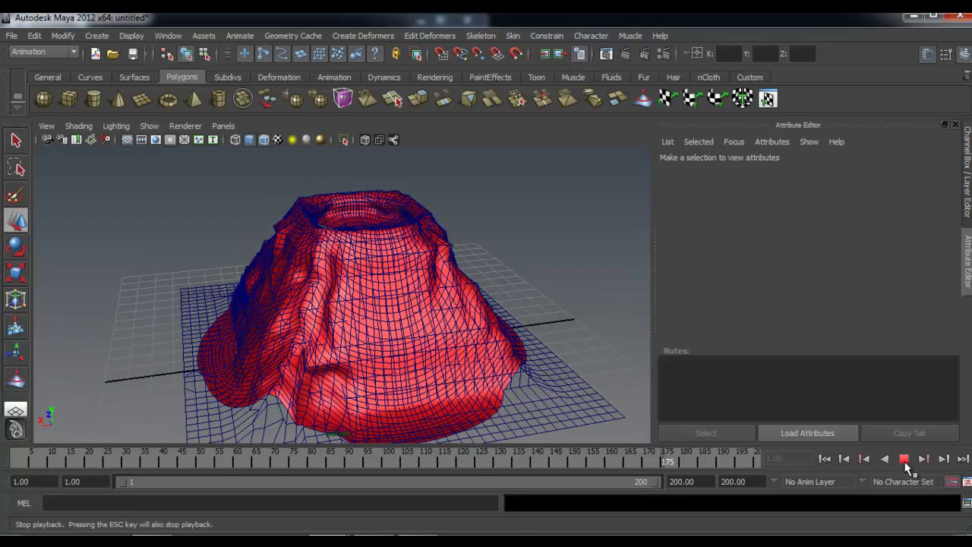
click(904, 459)
Step: Examine the draped cloth from all sides at frame 194, checking the shape of the folds and the opening
alt+drag(578, 350, 316, 296)
scroll(316, 295, up, 5)
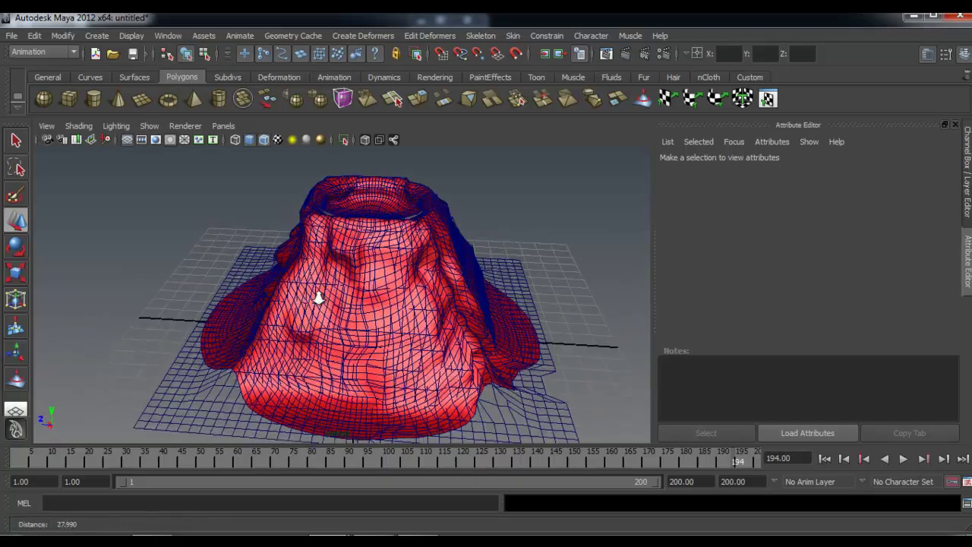
alt+middle_drag(317, 296, 315, 327)
alt+drag(315, 327, 428, 336)
alt+middle_drag(346, 293, 358, 330)
alt+drag(358, 330, 312, 295)
alt+middle_drag(332, 342, 365, 332)
alt+drag(374, 332, 517, 339)
alt+middle_drag(458, 357, 404, 297)
alt+right_drag(404, 297, 309, 296)
Step: Select the lattice and try to change its S Divisions
alt+drag(309, 296, 597, 358)
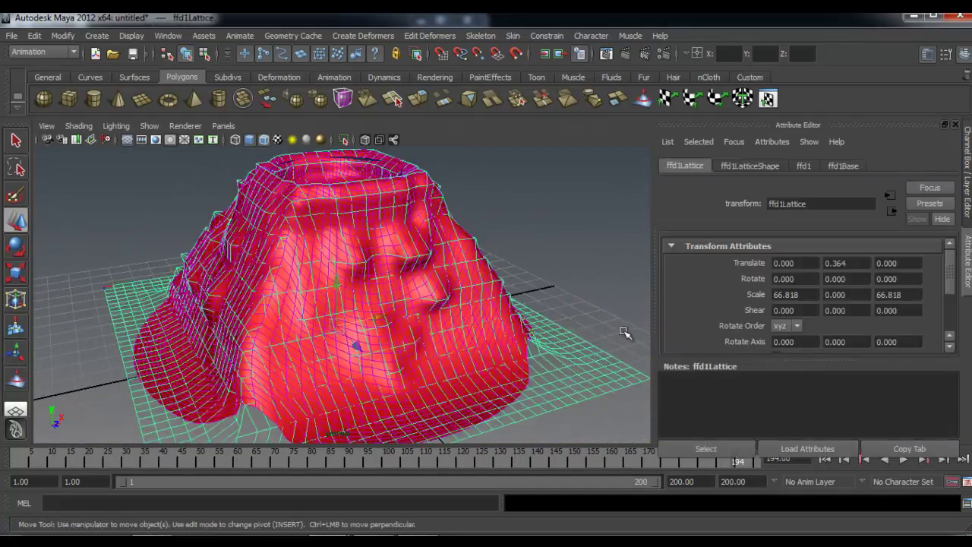
scroll(786, 337, down, 3)
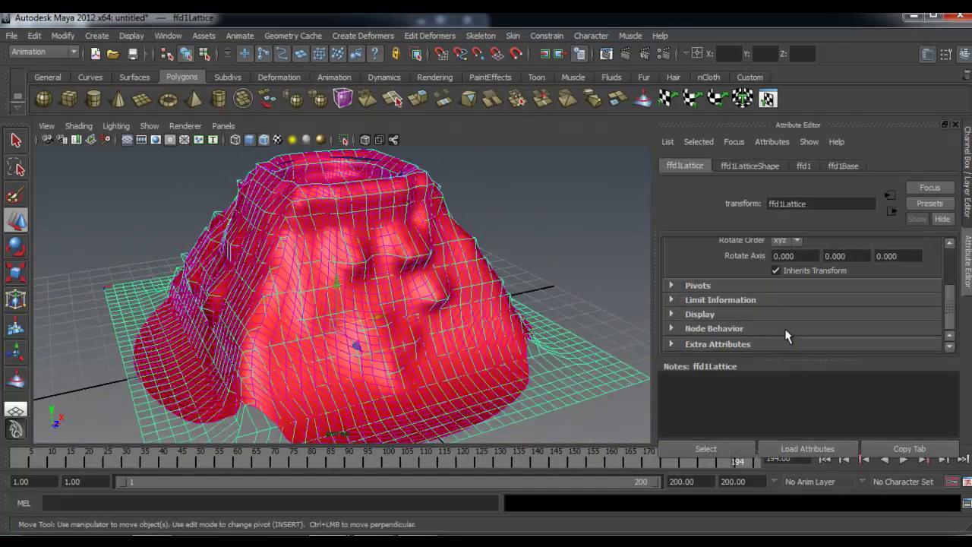
scroll(771, 319, up, 1)
click(751, 165)
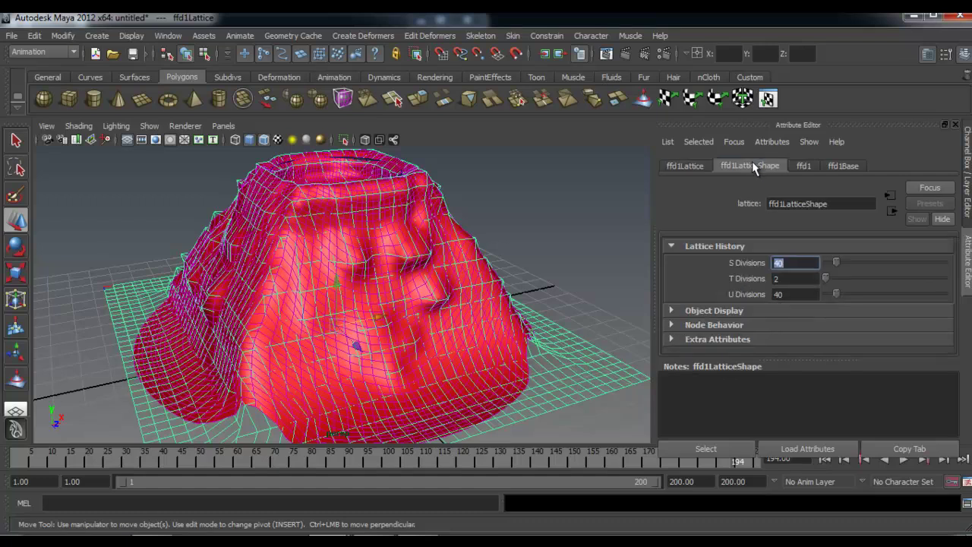
click(836, 263)
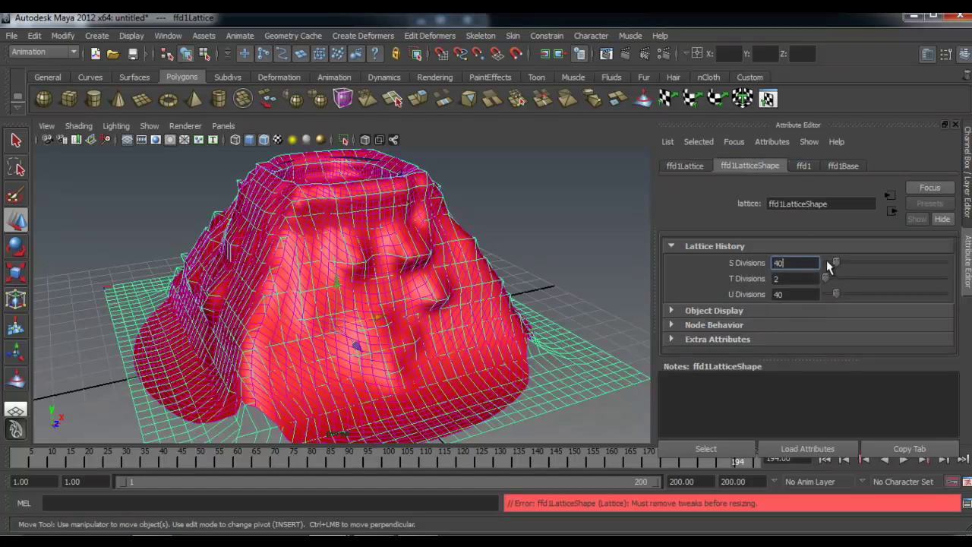
Step: Review the lattice's object display, freeform deformation and base lattice attributes, and clear the selection
click(761, 312)
scroll(797, 315, down, 1)
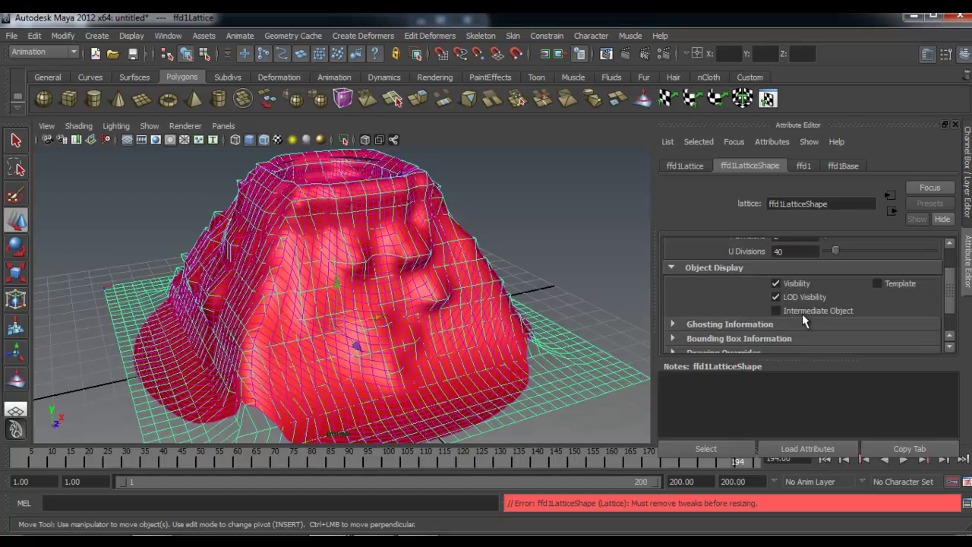
click(809, 166)
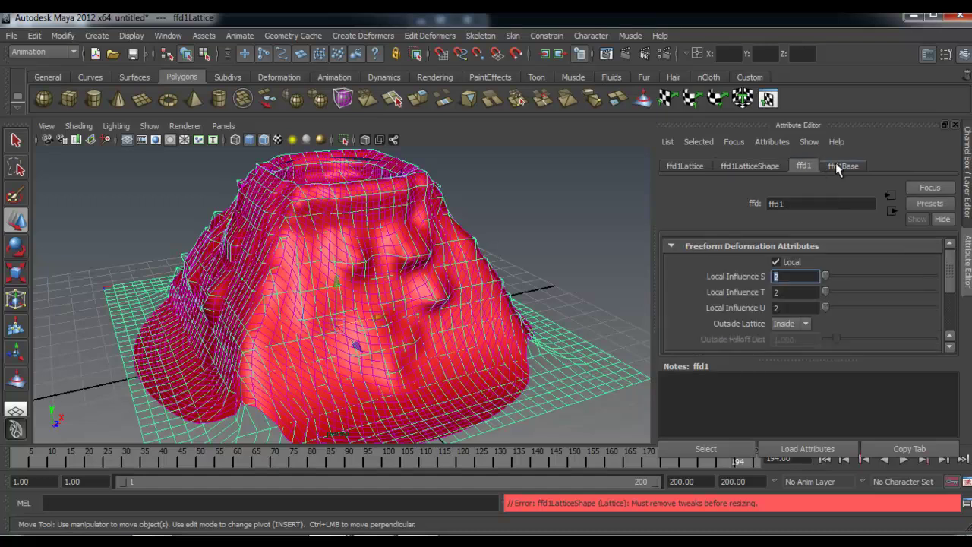
click(842, 164)
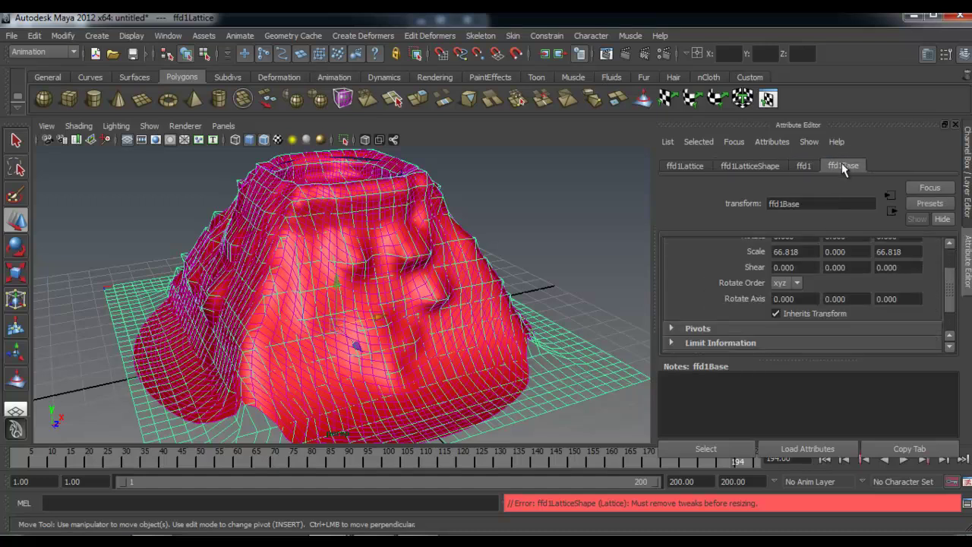
click(525, 244)
alt+drag(508, 262, 455, 272)
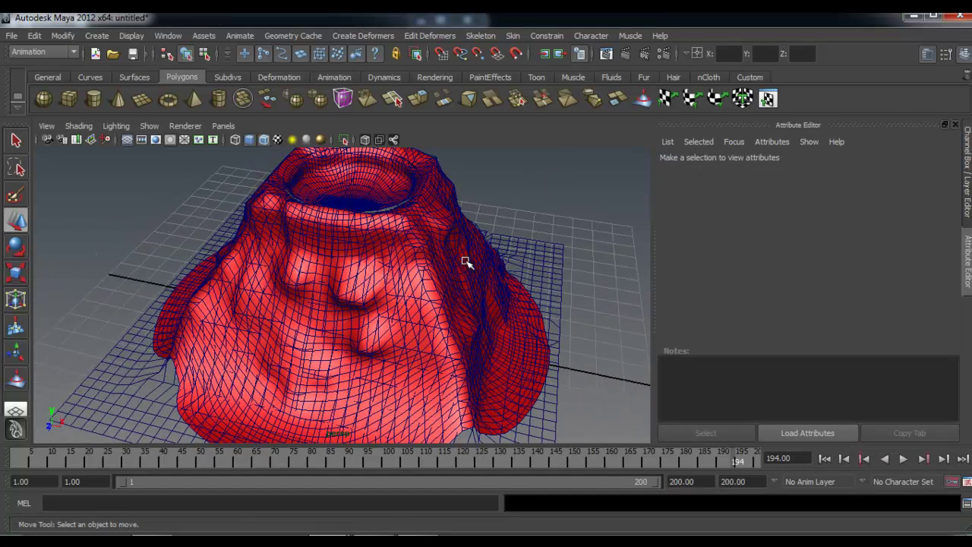
alt+drag(449, 262, 526, 288)
alt+drag(361, 292, 344, 310)
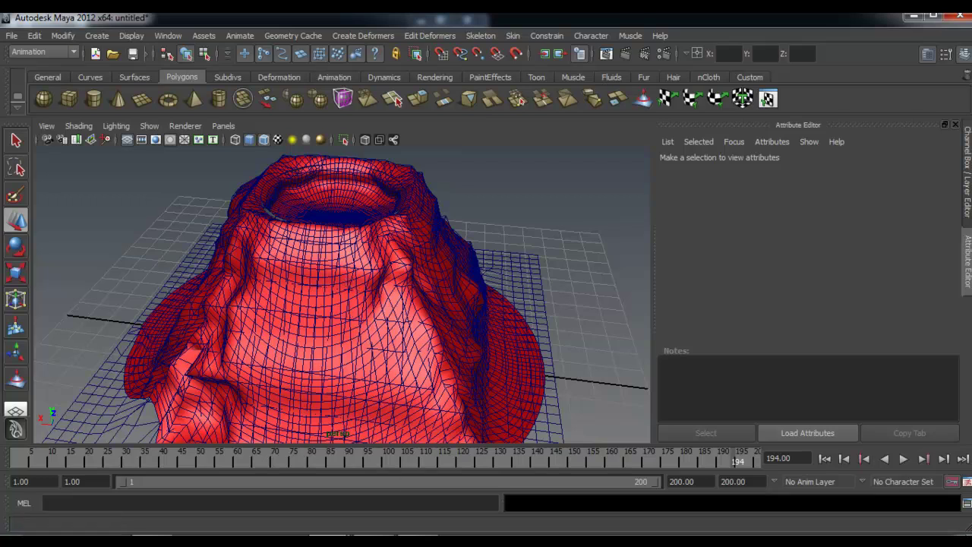